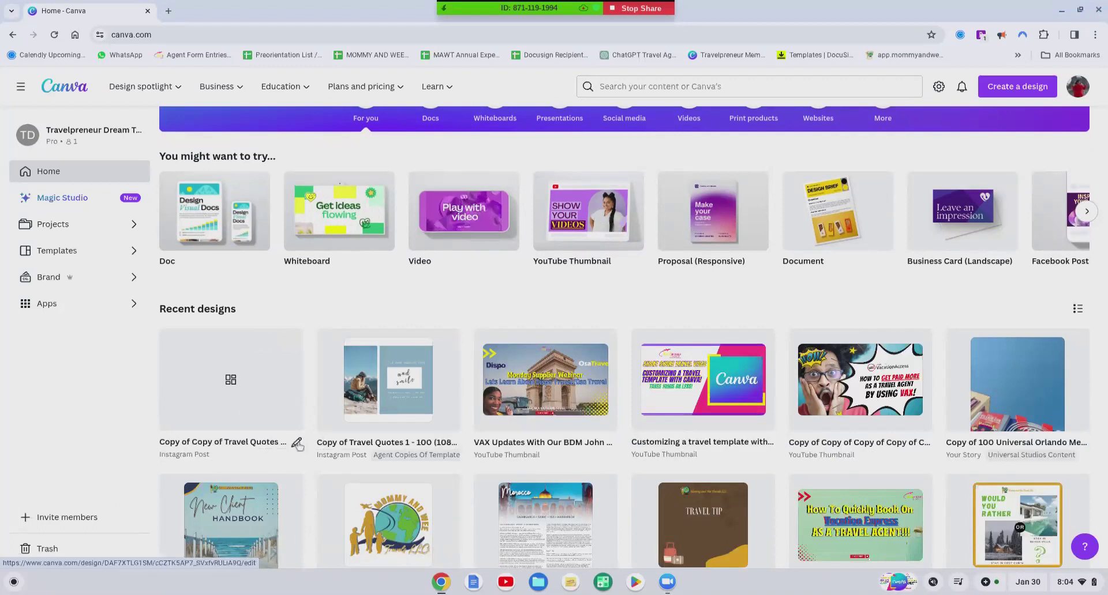
# Open the design "Copy of Copy of Travel Quotes 1 - 100 (1080 X 1080)" from the recent designs.
pyautogui.click(173, 441)
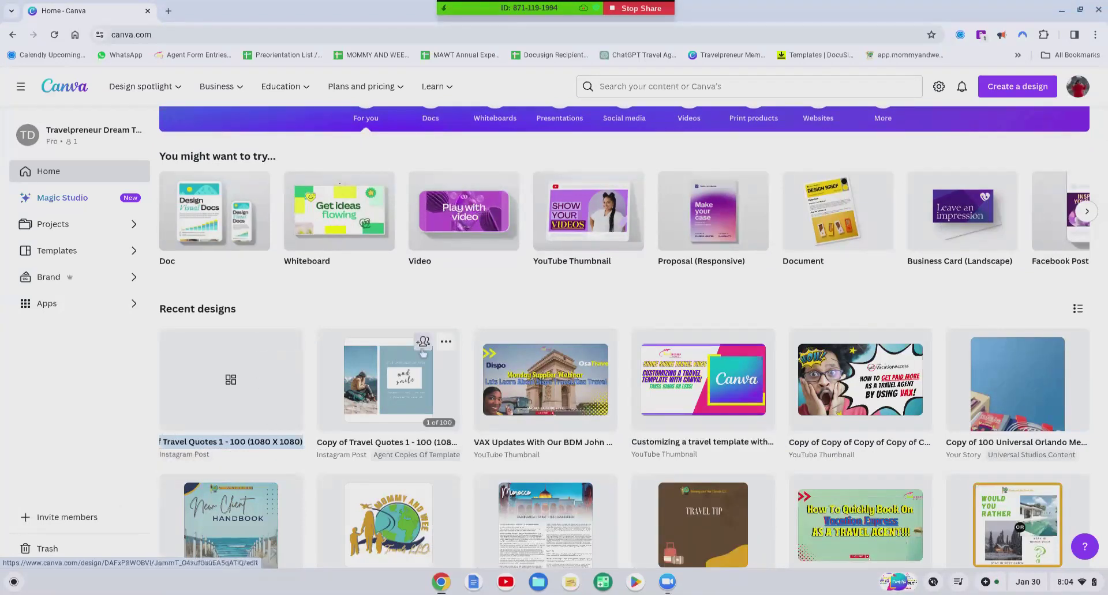
pyautogui.click(445, 342)
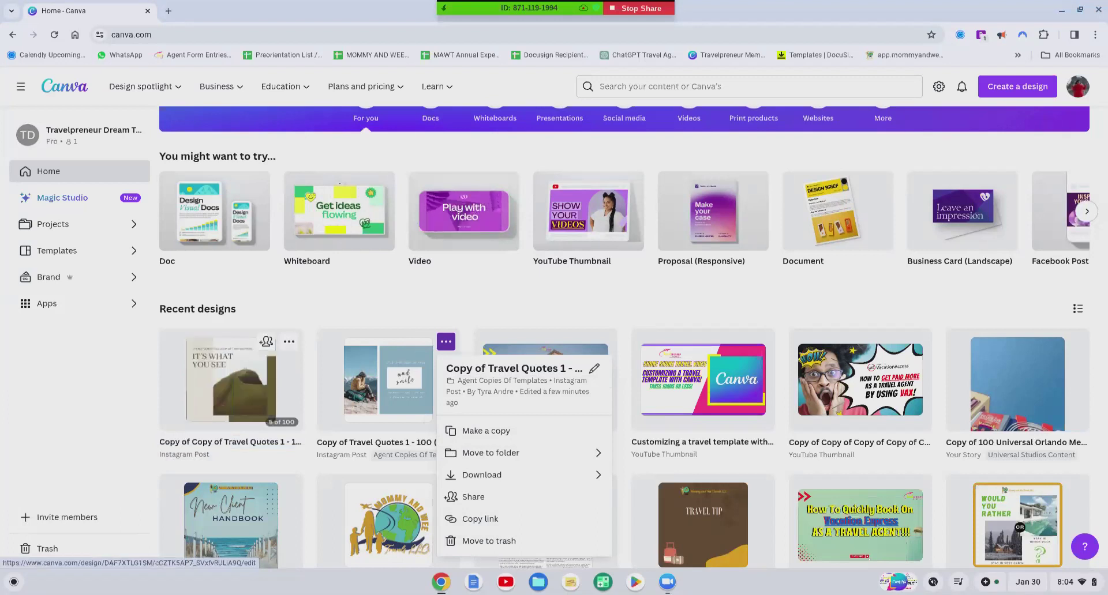
pyautogui.click(242, 367)
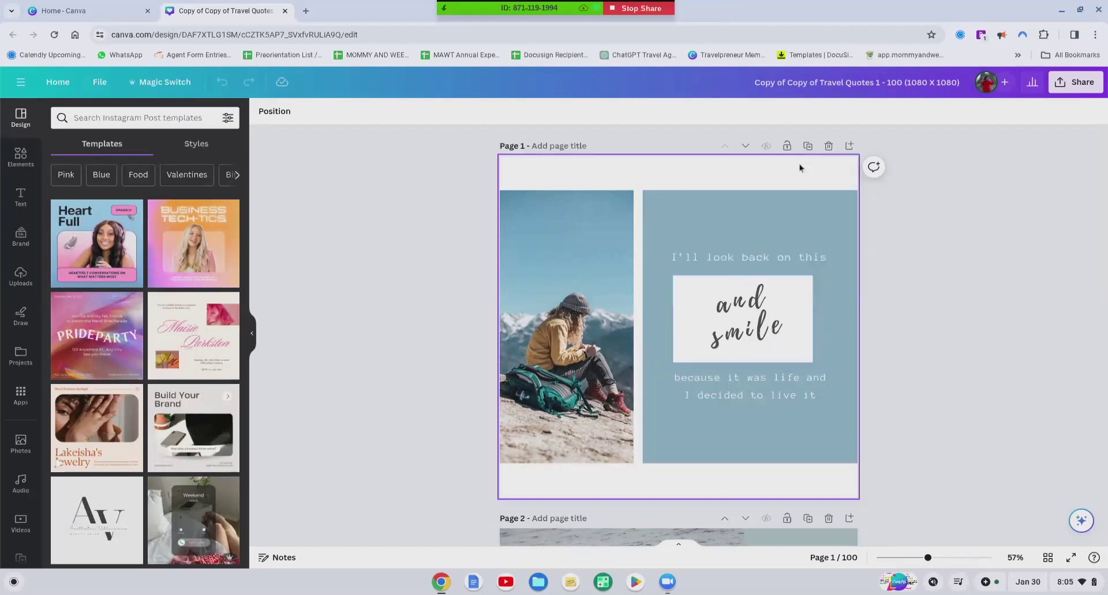
# Change the background of page 3 to the teal document color #056367.
pyautogui.scroll(-1, 799, 168)
pyautogui.scroll(-10, 800, 168)
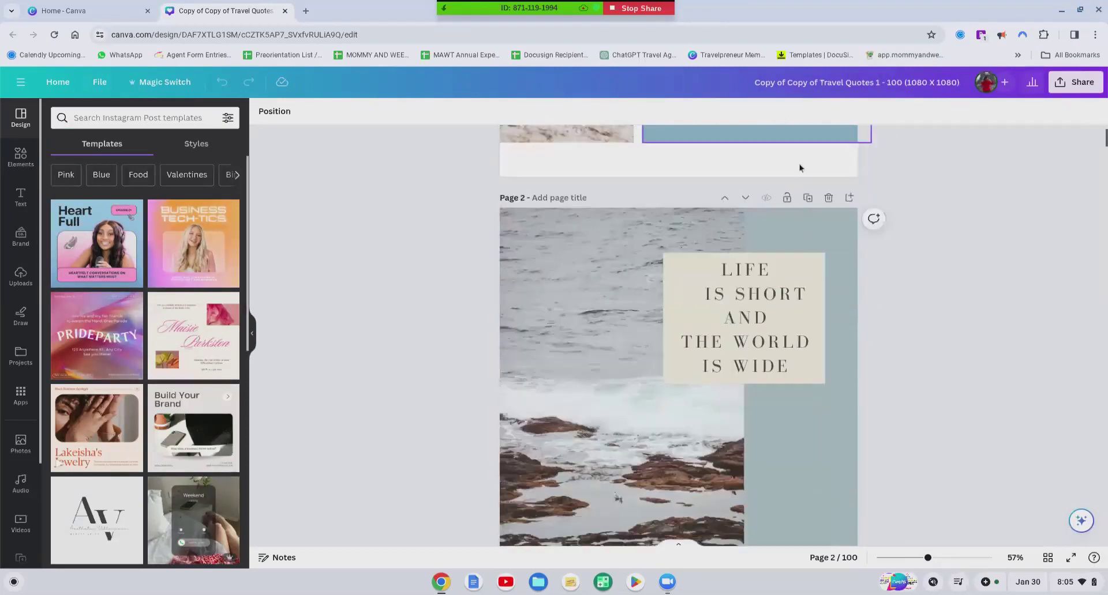
pyautogui.scroll(-3, 799, 168)
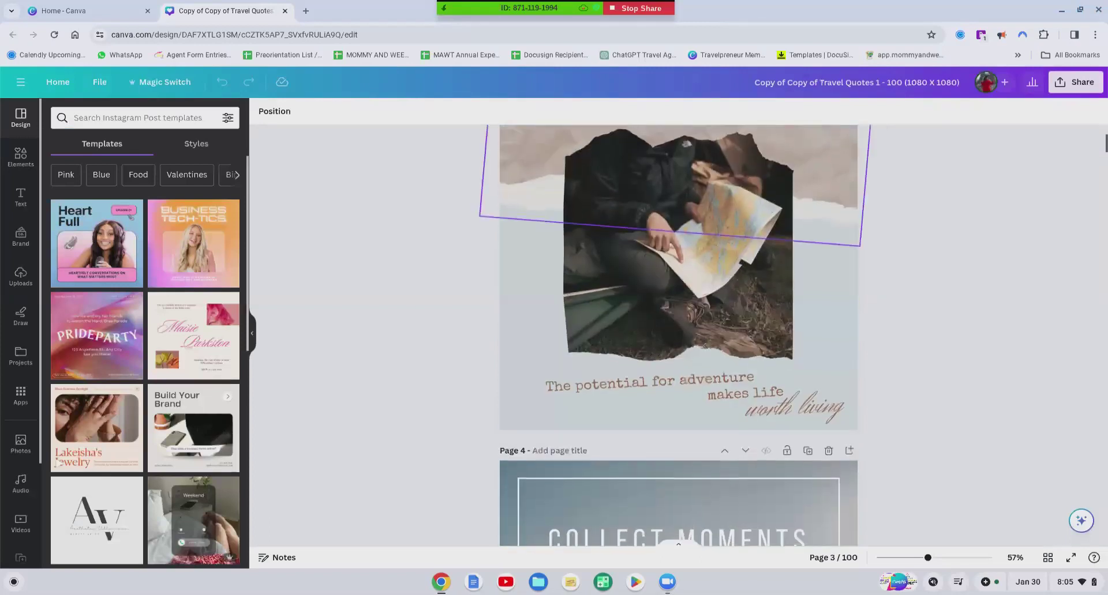
pyautogui.scroll(2, 799, 168)
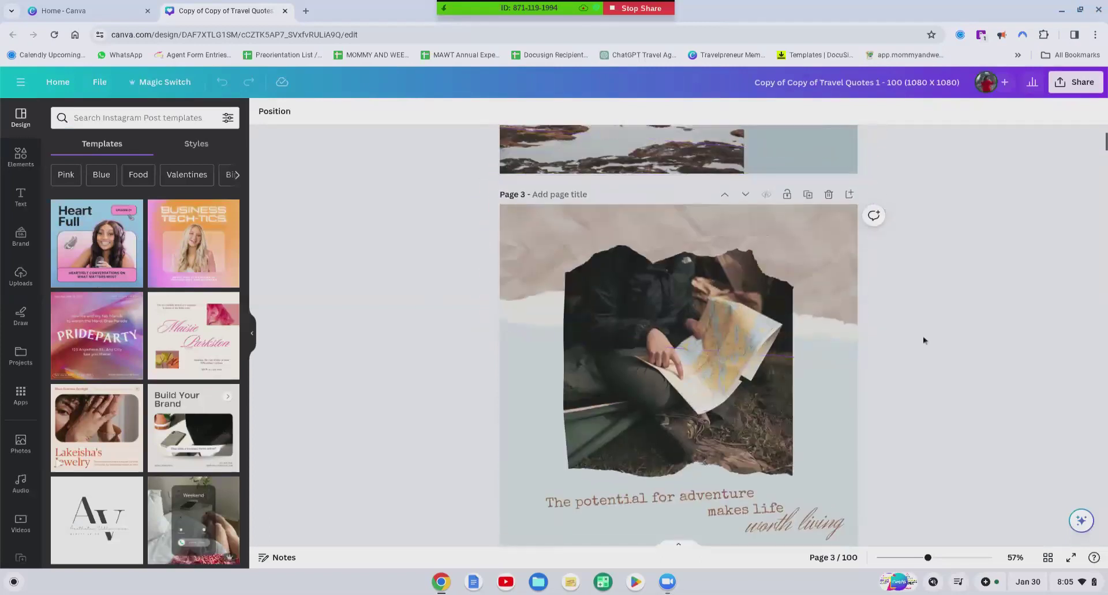
pyautogui.scroll(-1, 923, 340)
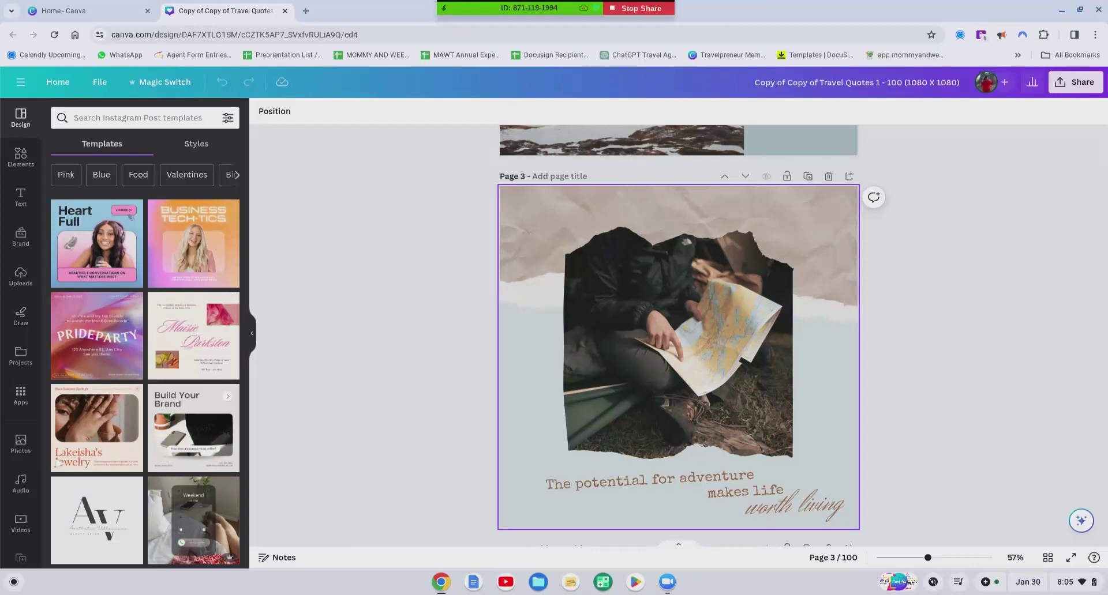
pyautogui.click(524, 403)
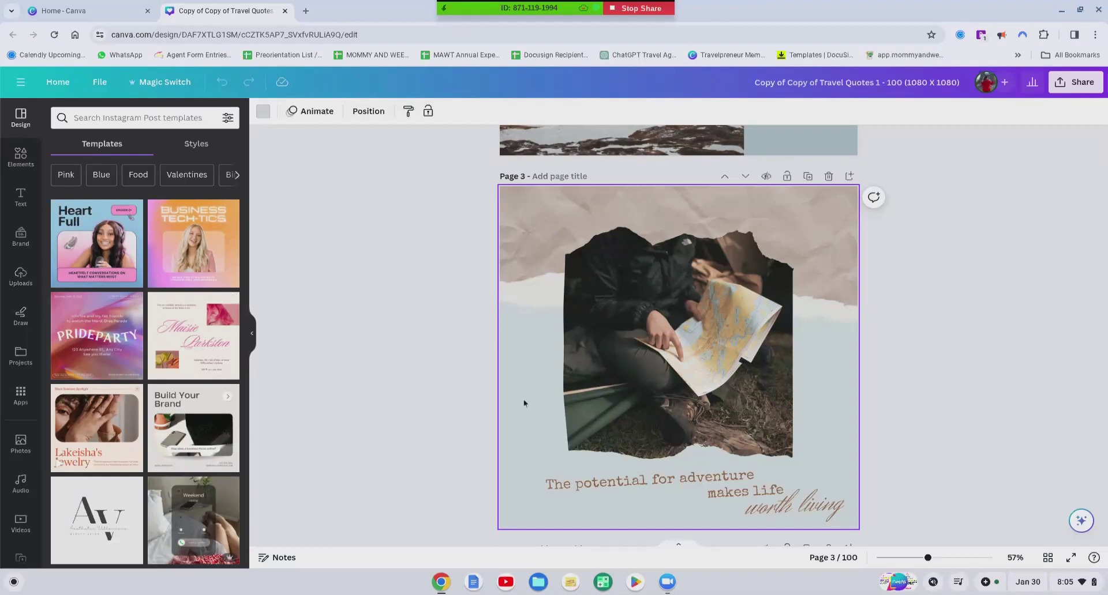
pyautogui.click(265, 113)
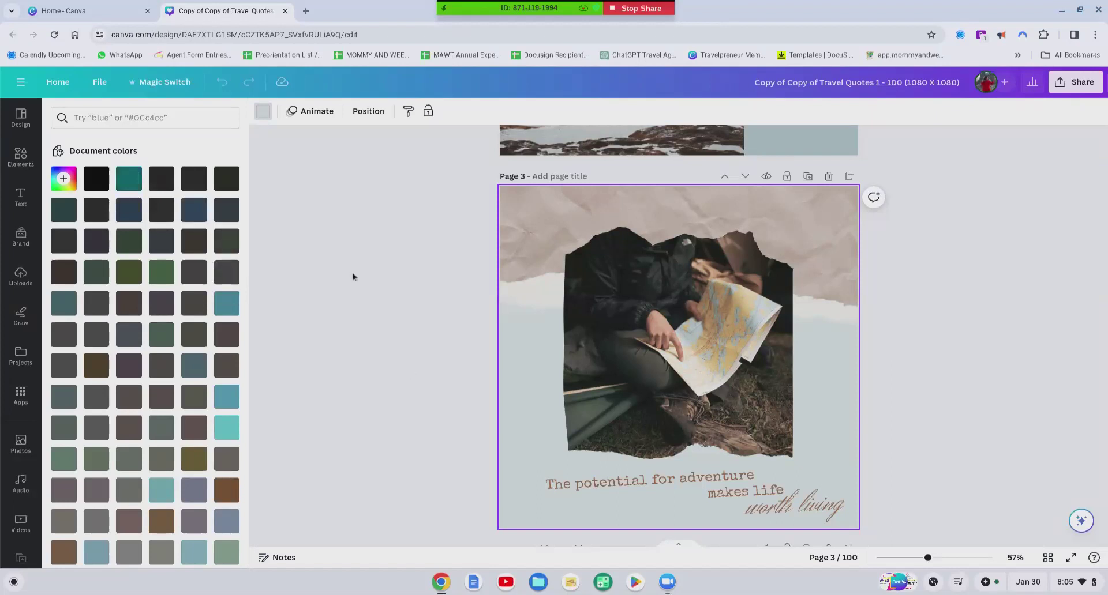
pyautogui.click(63, 179)
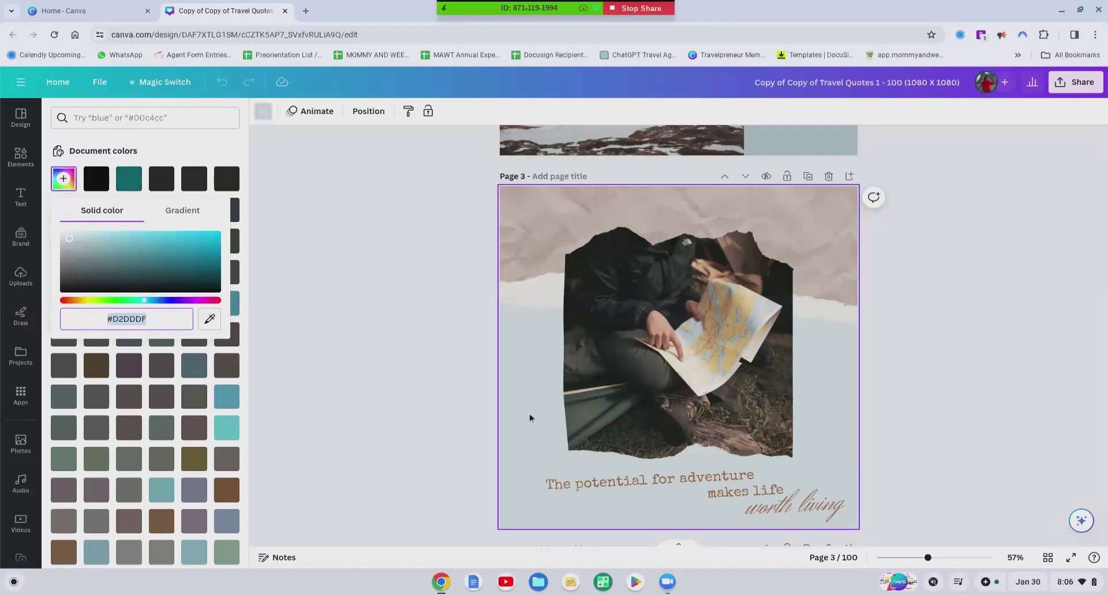
pyautogui.click(128, 183)
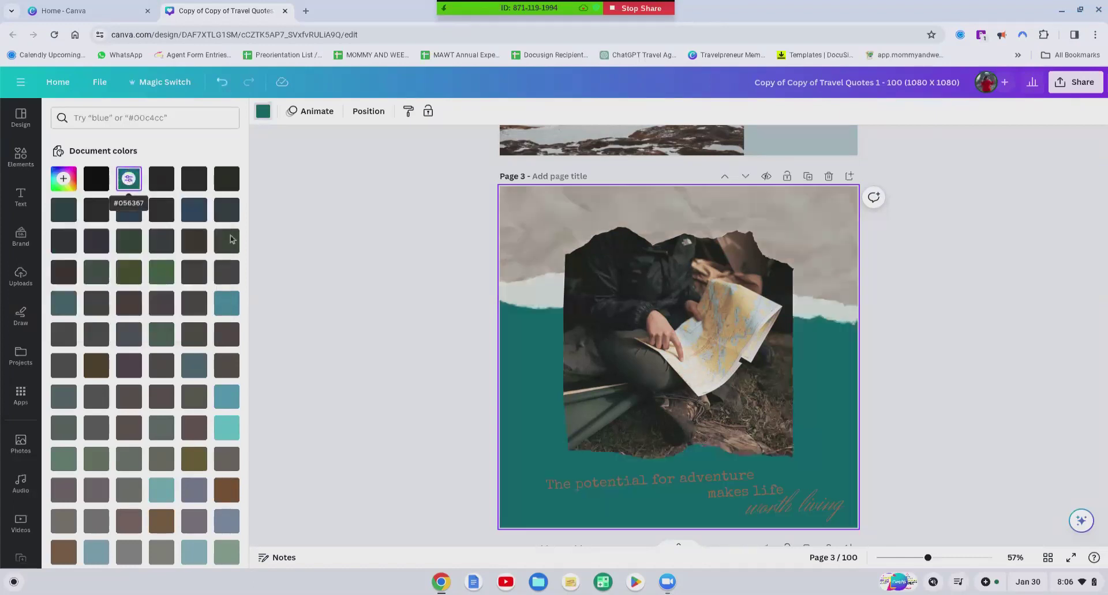
pyautogui.click(64, 179)
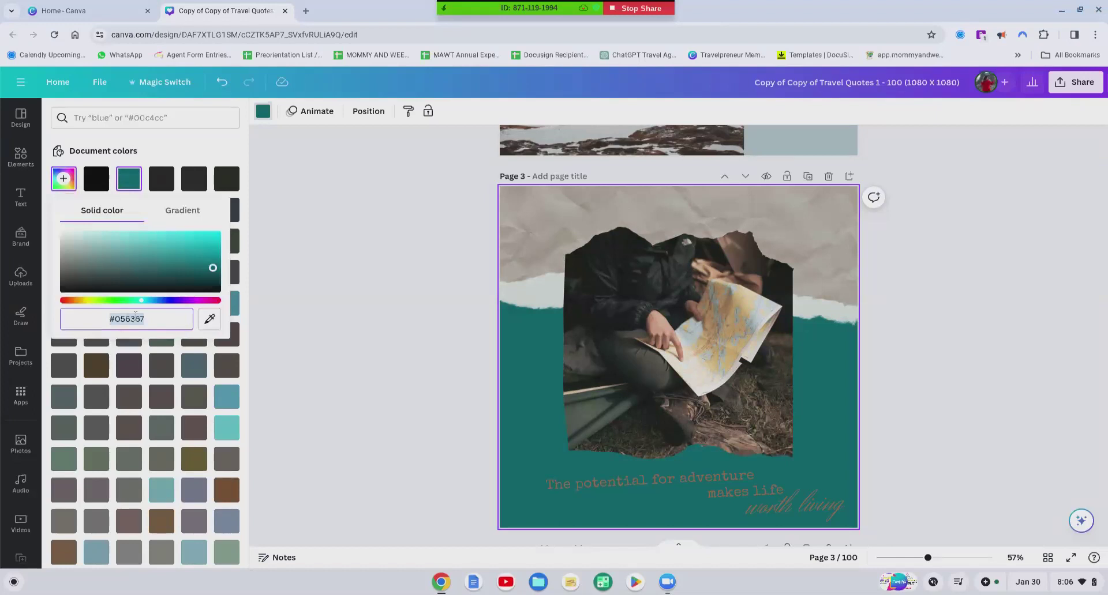
pyautogui.click(370, 298)
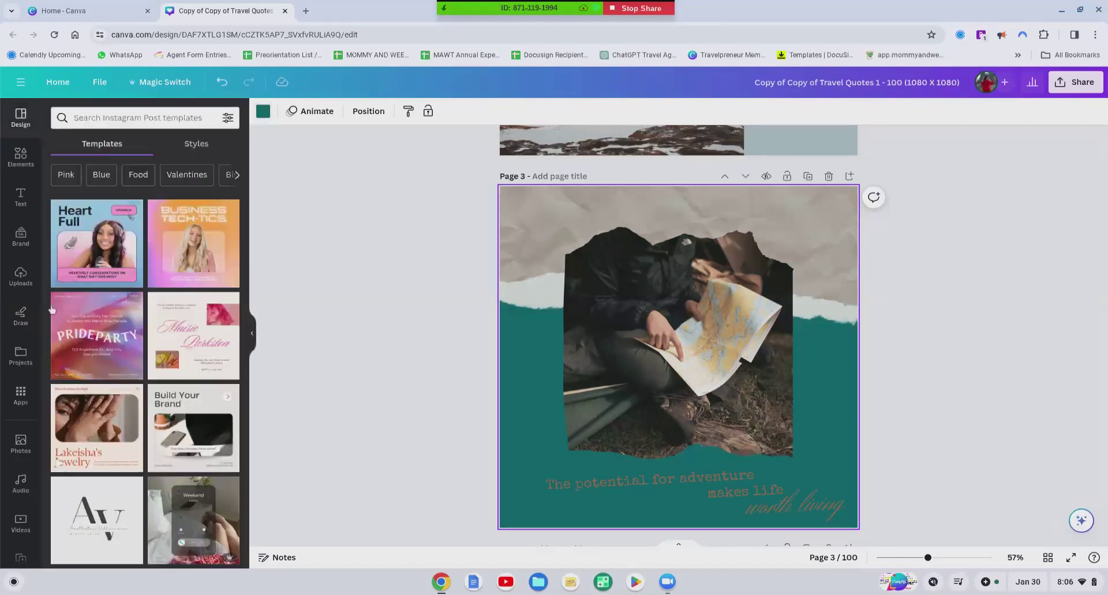
# Recolor the background of page 3 with the gold color from the Brand Kit palette.
pyautogui.click(263, 112)
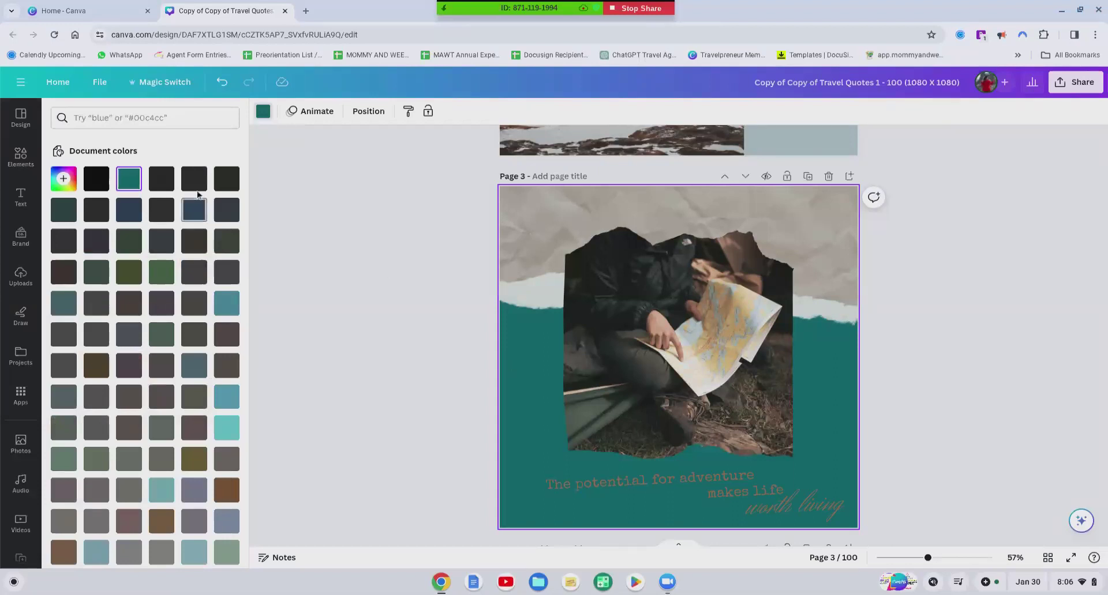
pyautogui.scroll(-6, 170, 198)
pyautogui.scroll(-5, 171, 198)
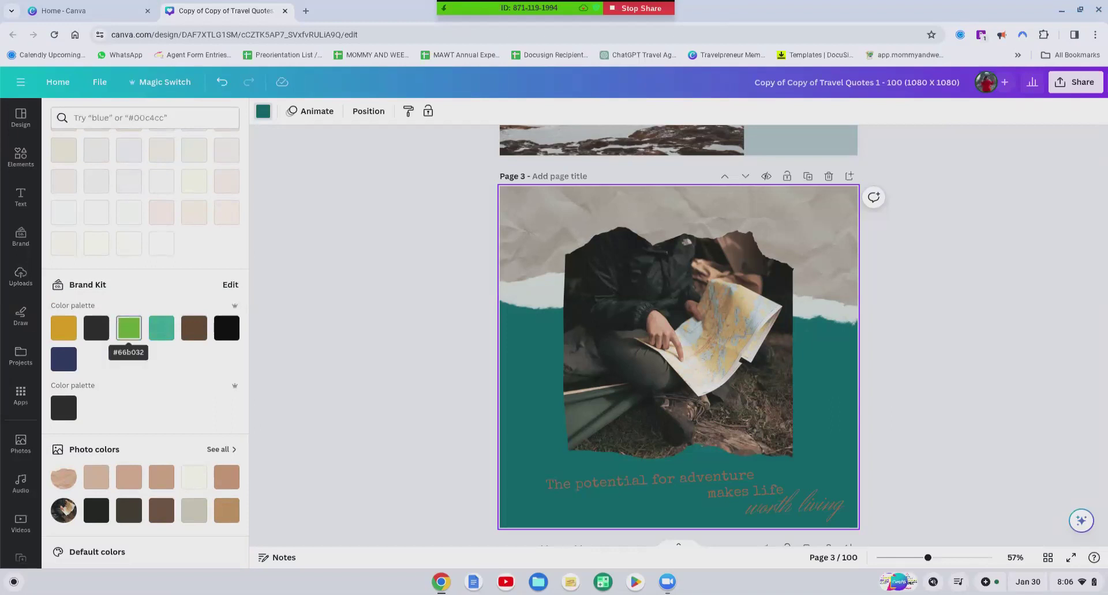
pyautogui.click(64, 328)
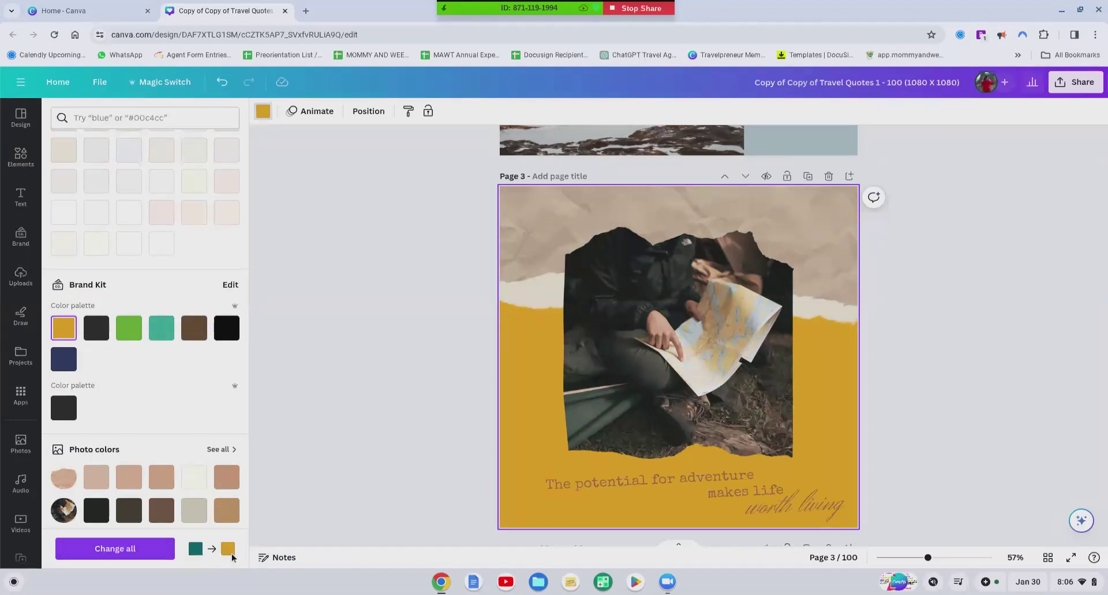
# Apply the teal-to-gold color replacement to all pages of the design.
pyautogui.scroll(-4, 335, 436)
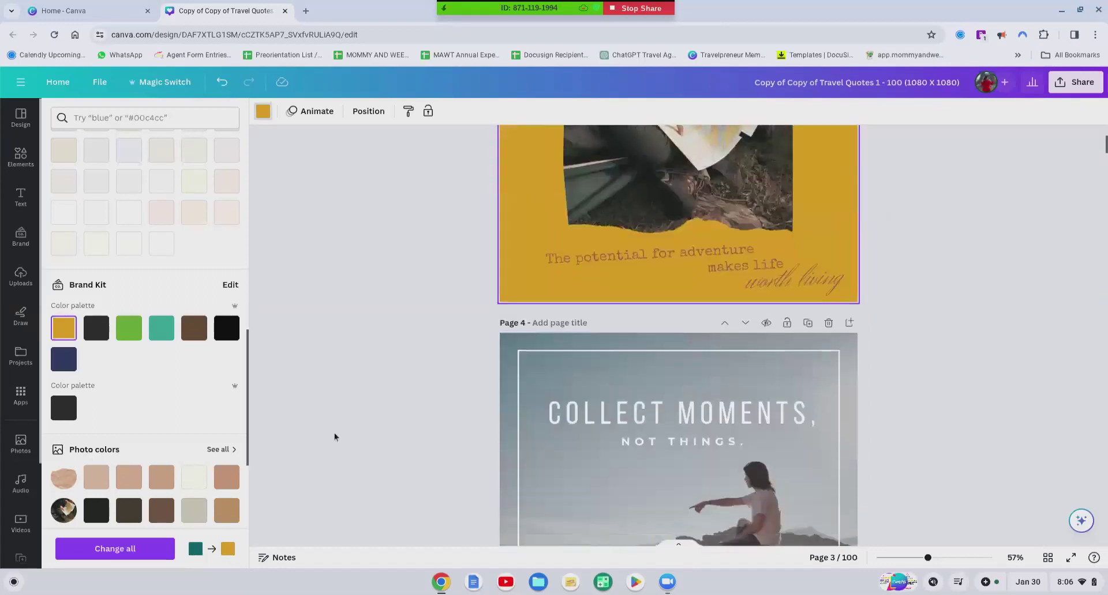
pyautogui.scroll(-3, 335, 437)
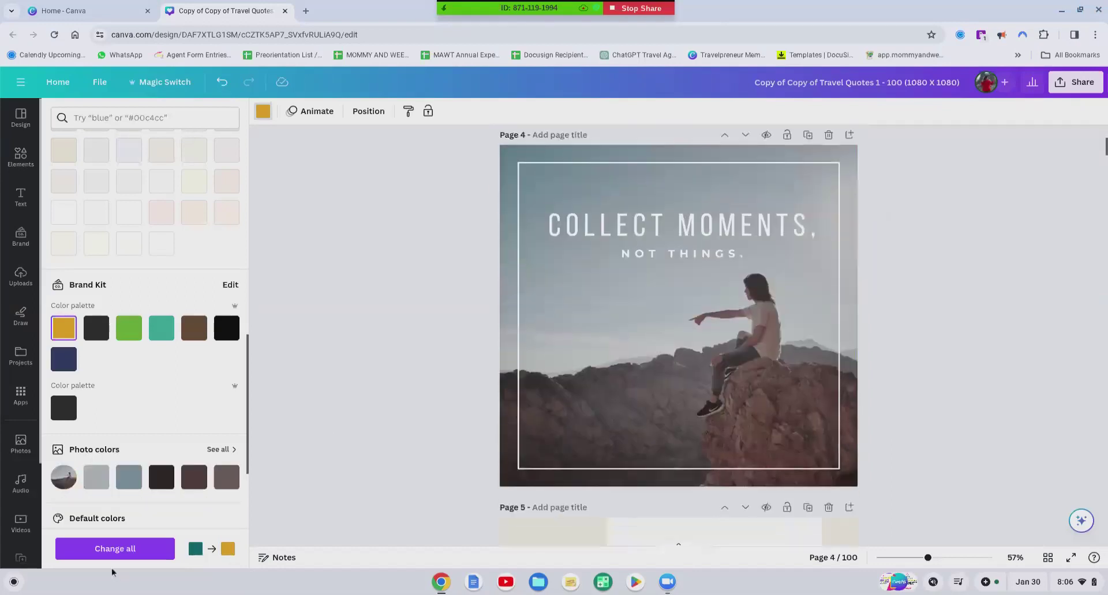
pyautogui.scroll(6, 324, 449)
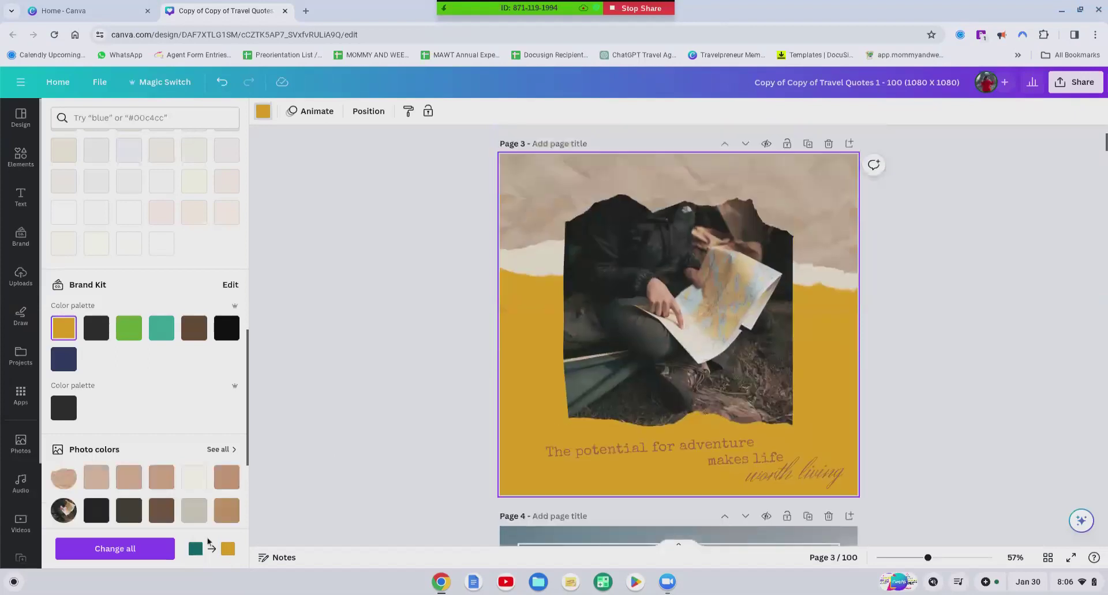
pyautogui.click(121, 549)
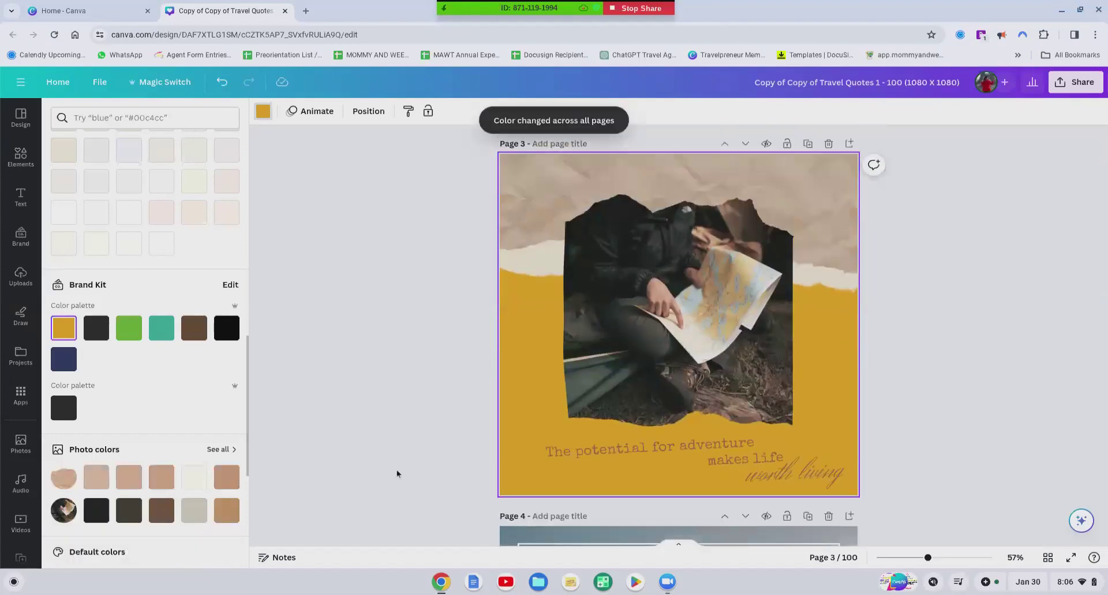
pyautogui.scroll(-2, 534, 413)
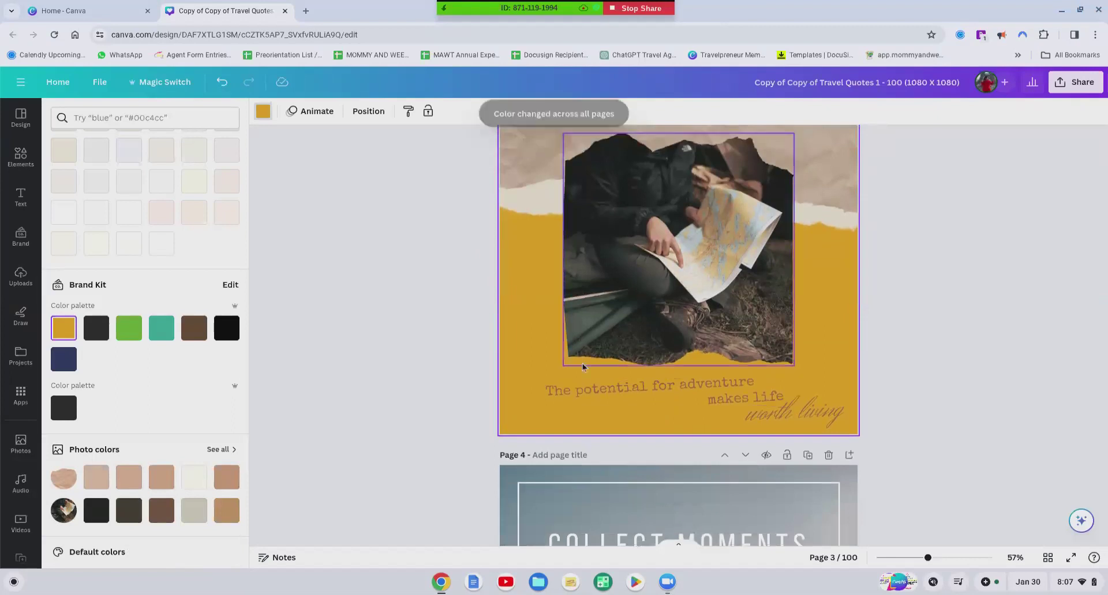
pyautogui.click(600, 389)
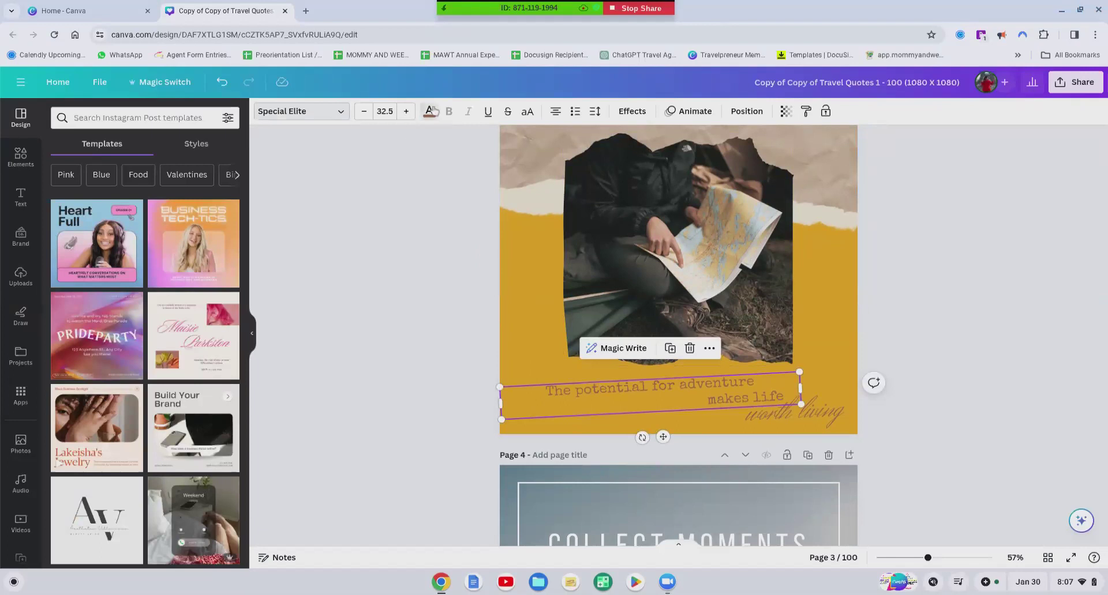
pyautogui.click(430, 112)
pyautogui.scroll(-5, 450, 353)
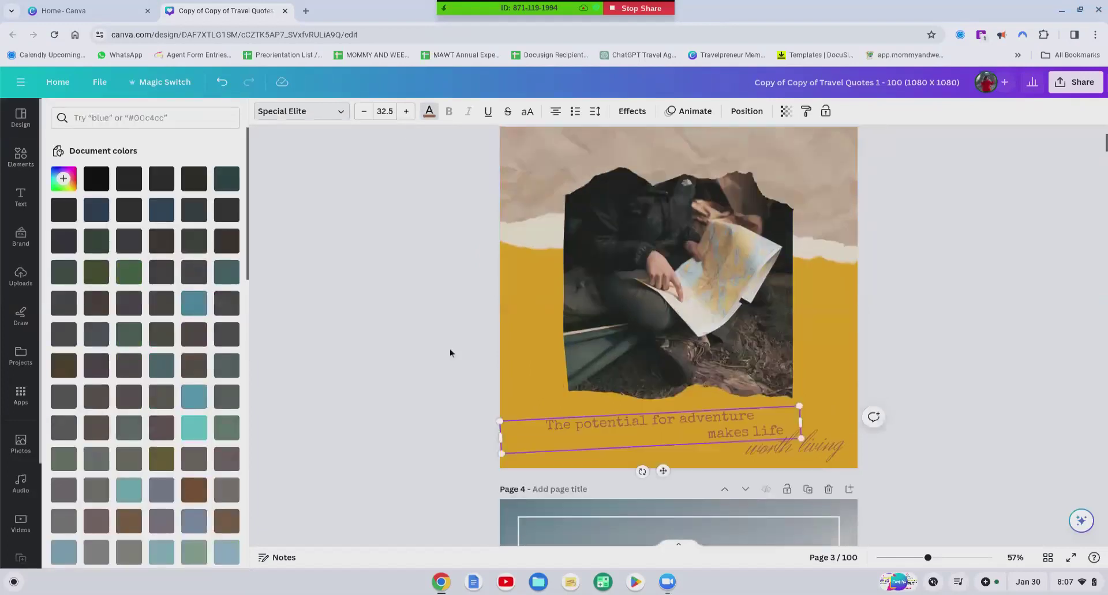
pyautogui.scroll(4, 450, 353)
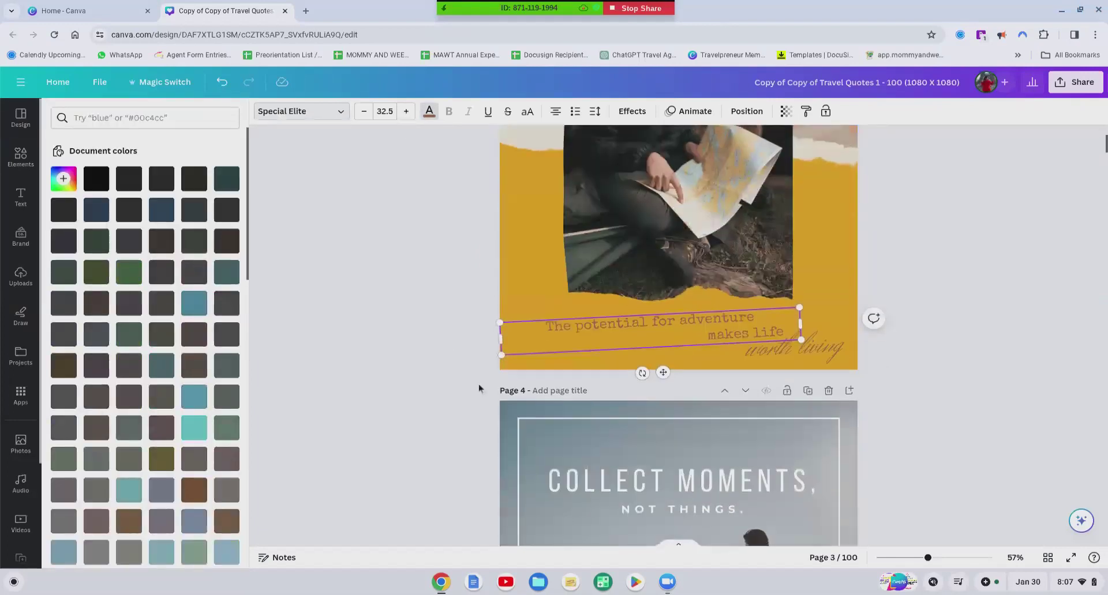
# Recolor the white rectangular frame on page 4 with the gold color from the Brand Kit palette.
pyautogui.click(525, 425)
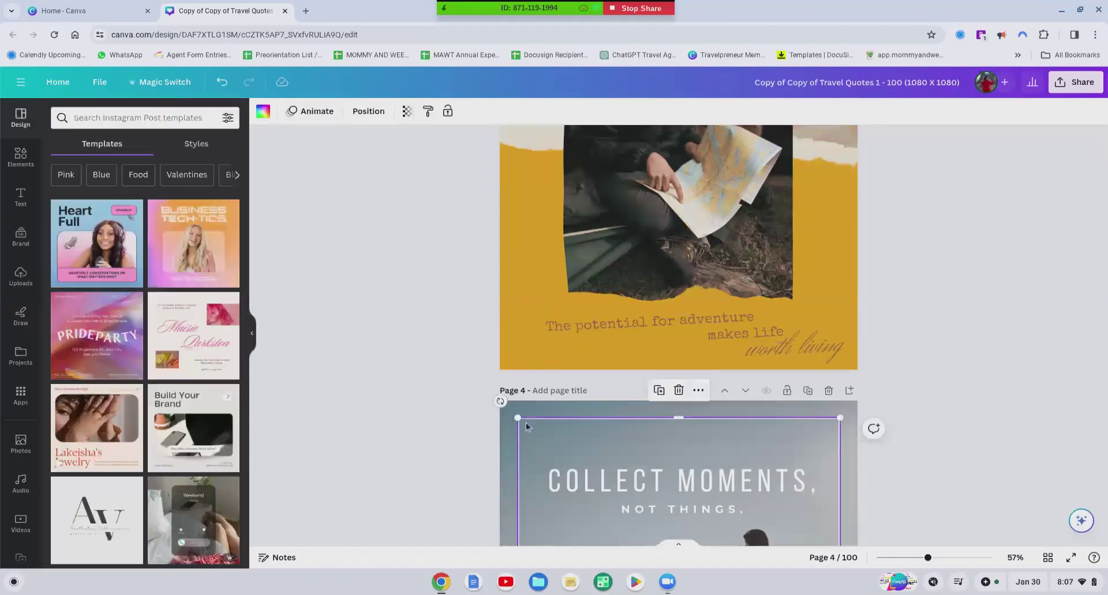
pyautogui.click(264, 113)
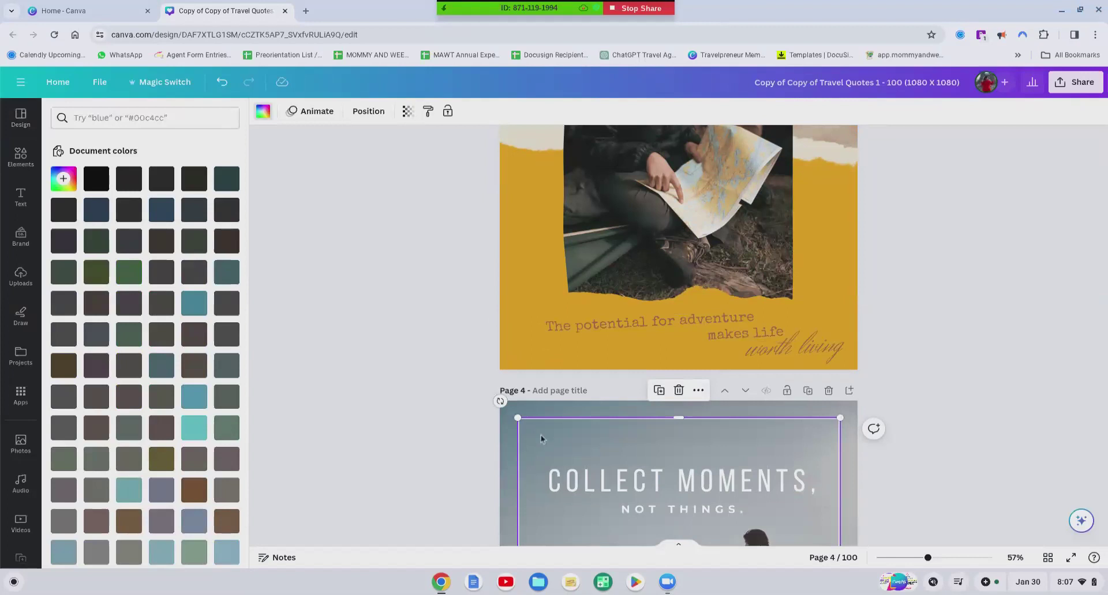
pyautogui.scroll(-4, 181, 285)
pyautogui.scroll(-3, 180, 285)
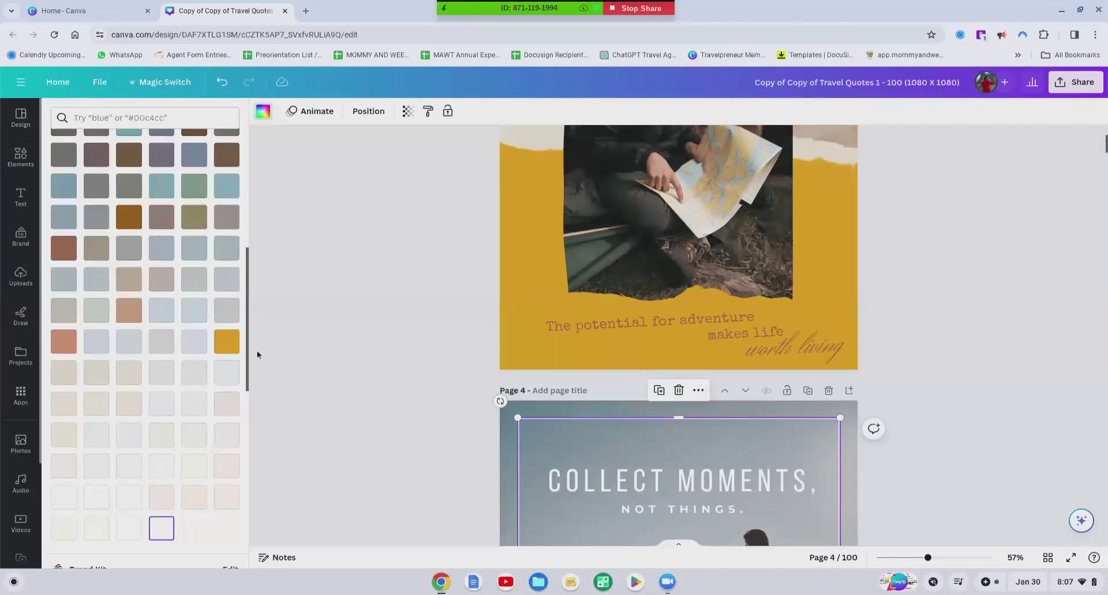
pyautogui.scroll(-4, 159, 427)
pyautogui.scroll(-2, 159, 428)
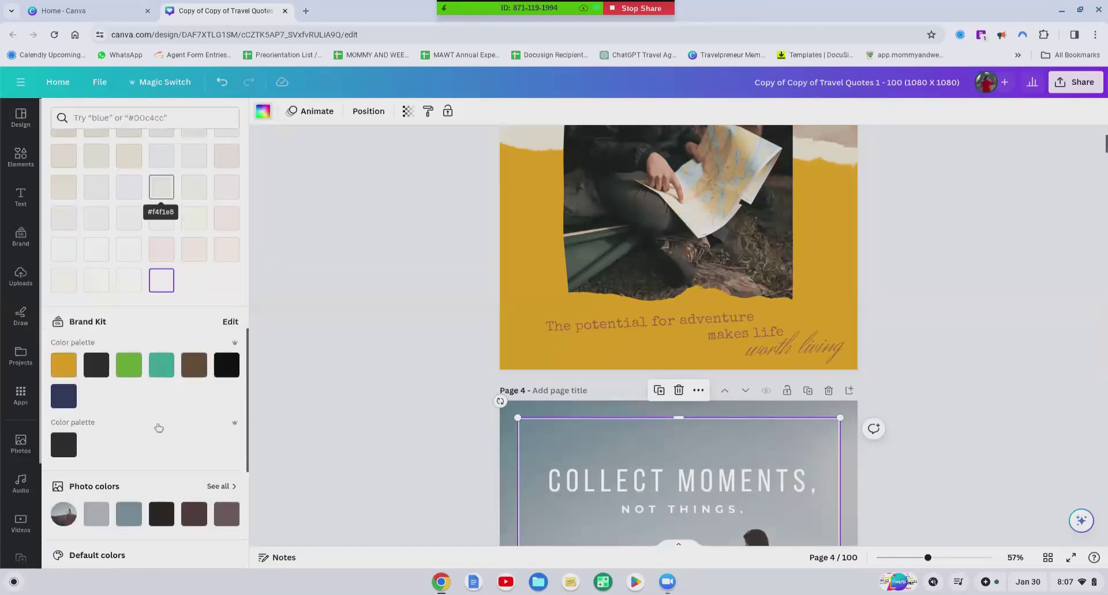
pyautogui.click(59, 281)
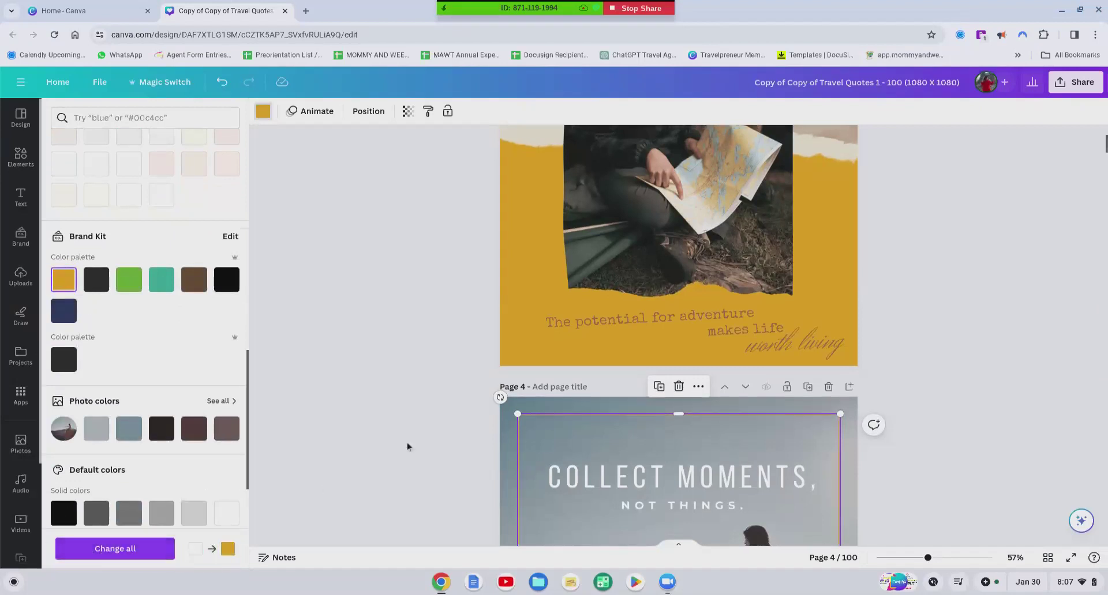
# Replace the frame's original white with gold across all pages of the design and deselect the frame.
pyautogui.scroll(-3, 408, 446)
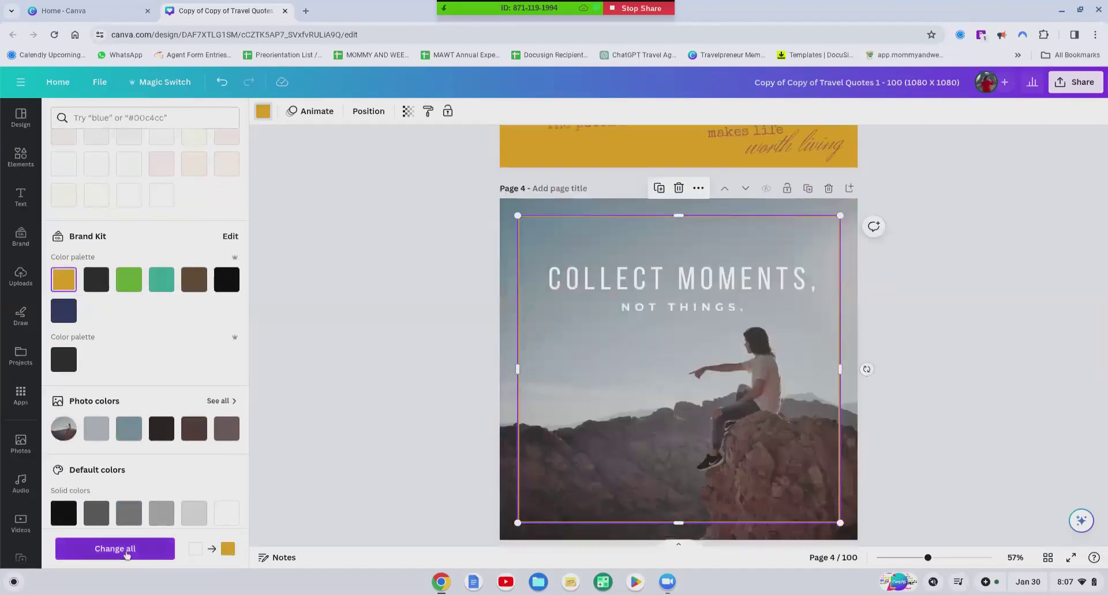
pyautogui.click(126, 551)
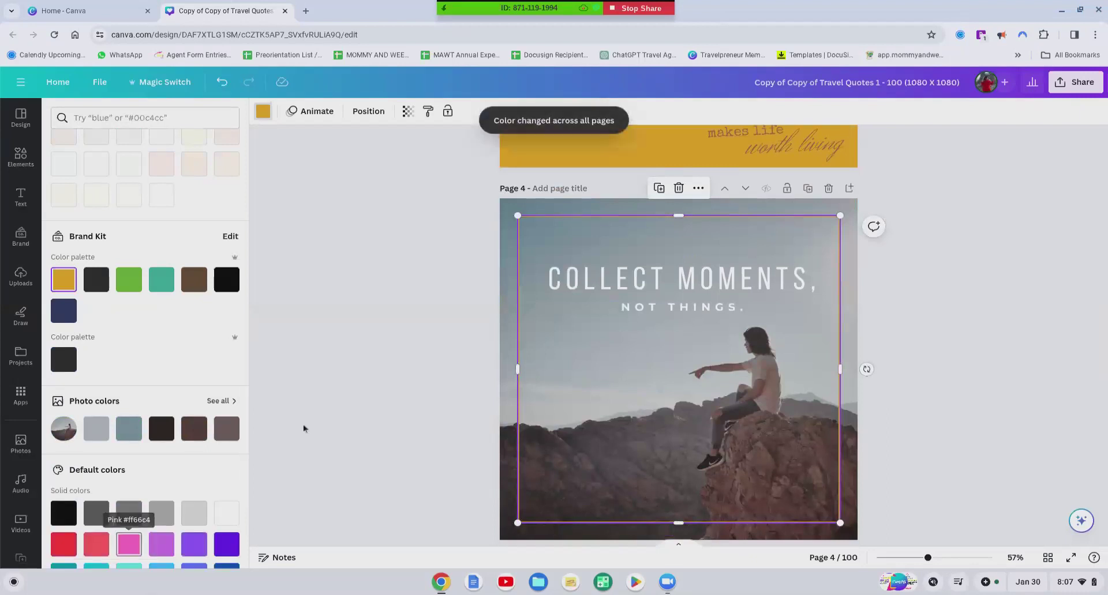
pyautogui.click(375, 370)
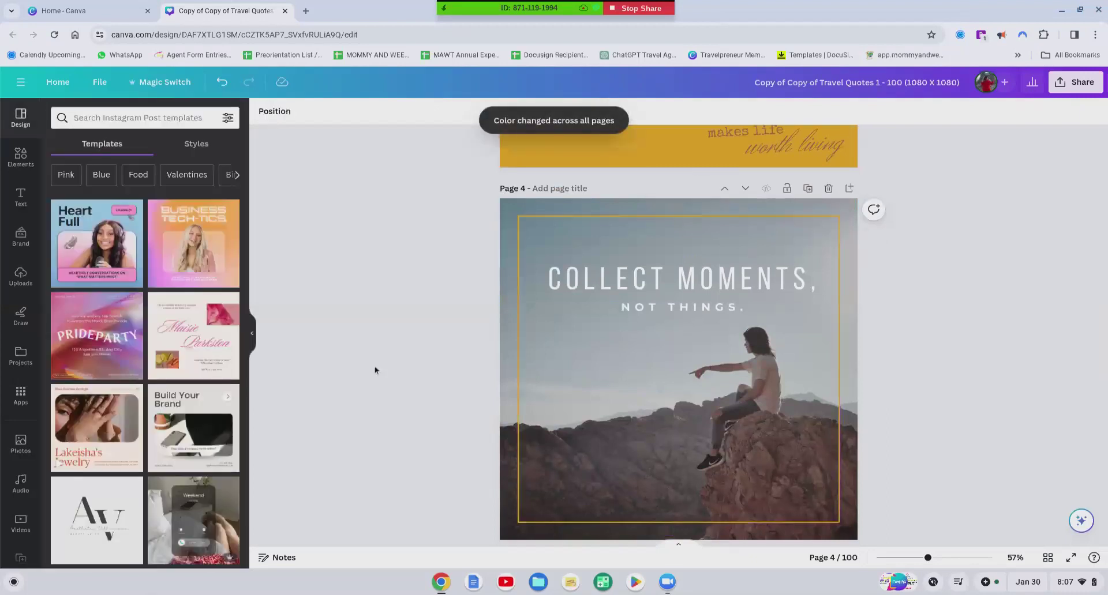
# Review the pages after page 4 to check how the gold replacement appears on the backgrounds, shapes and frames.
pyautogui.scroll(-5, 375, 370)
pyautogui.scroll(-8, 678, 335)
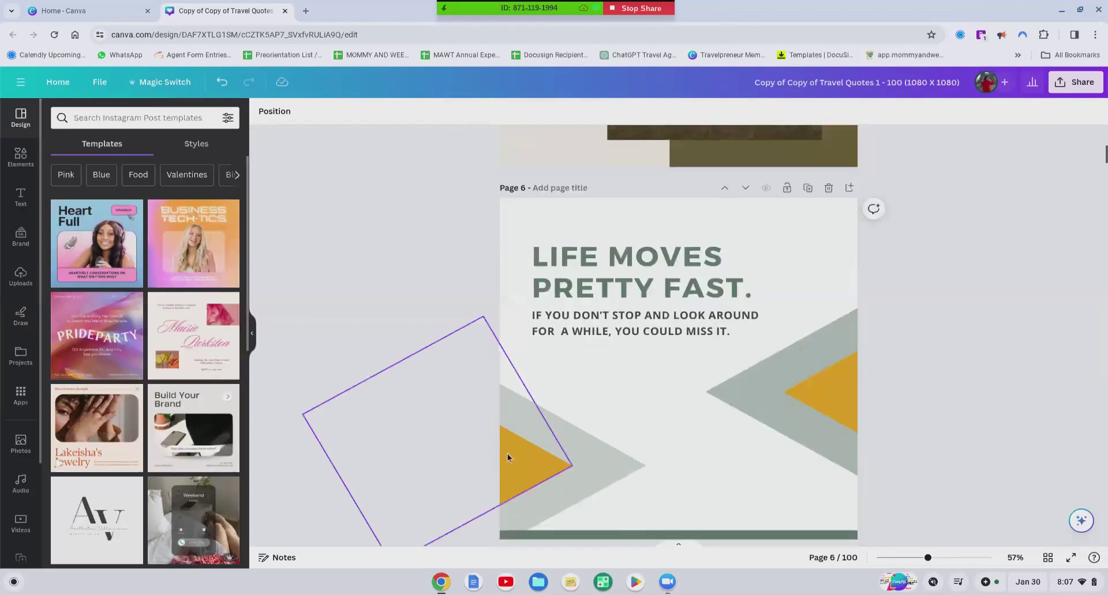
pyautogui.scroll(-10, 354, 349)
pyautogui.scroll(-15, 354, 349)
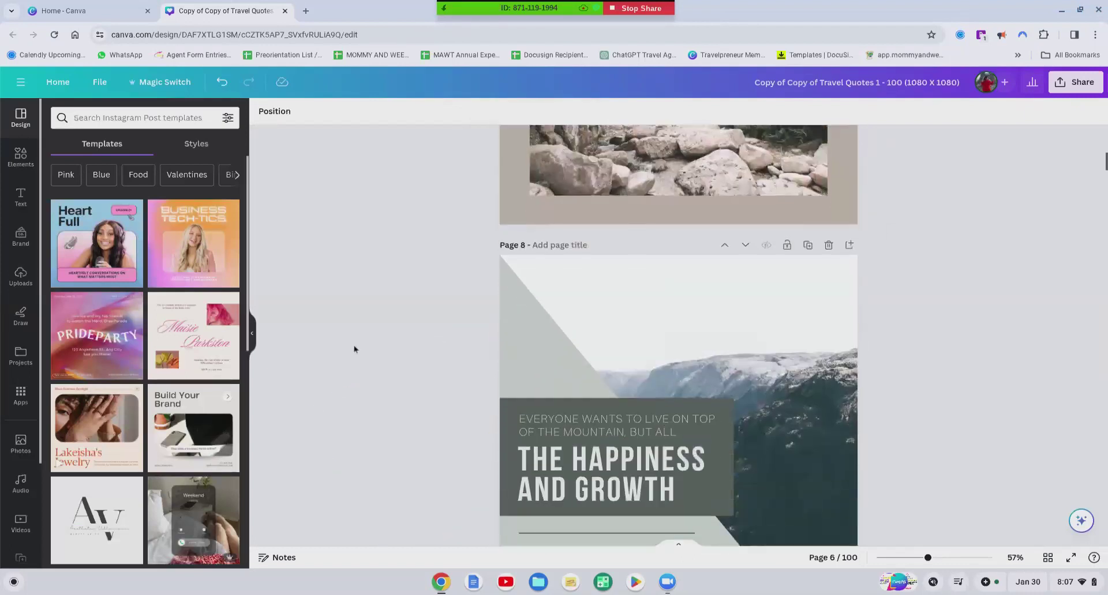
pyautogui.scroll(-10, 678, 334)
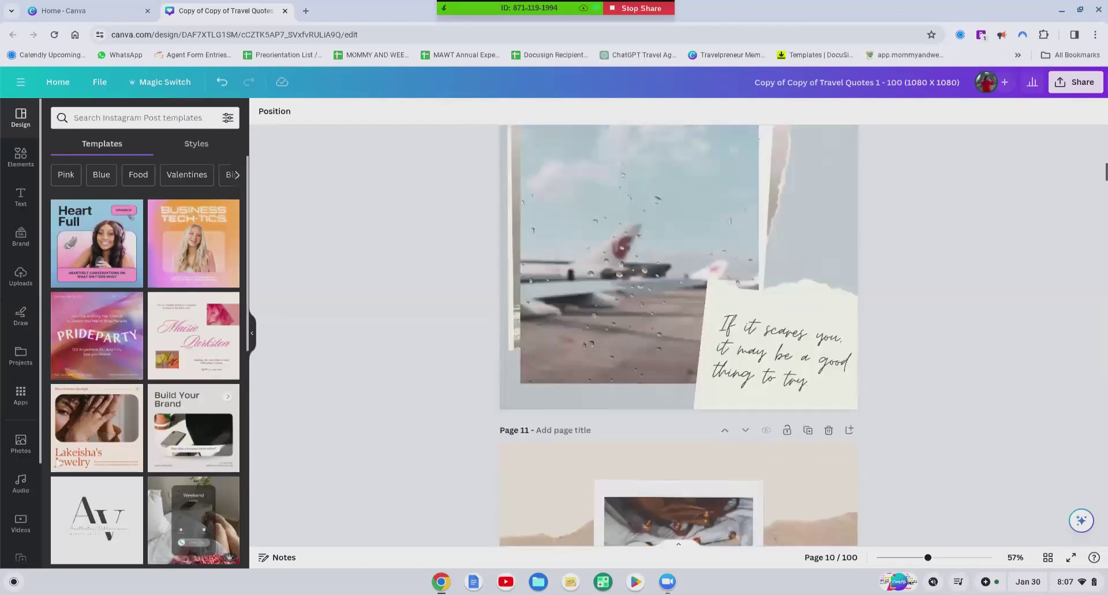
pyautogui.scroll(-10, 678, 334)
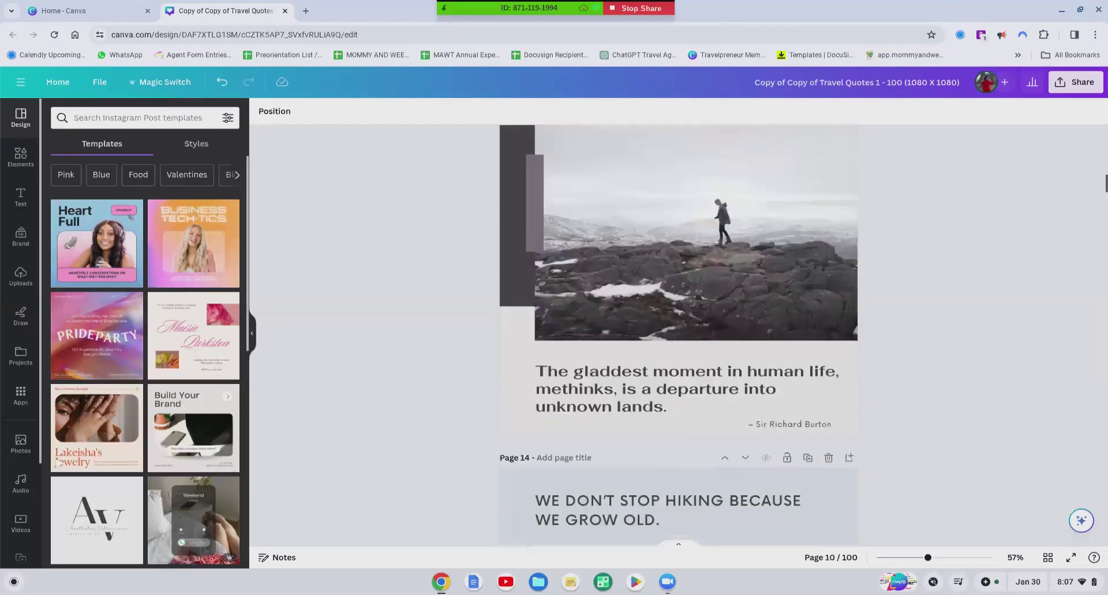
pyautogui.scroll(-4, 678, 334)
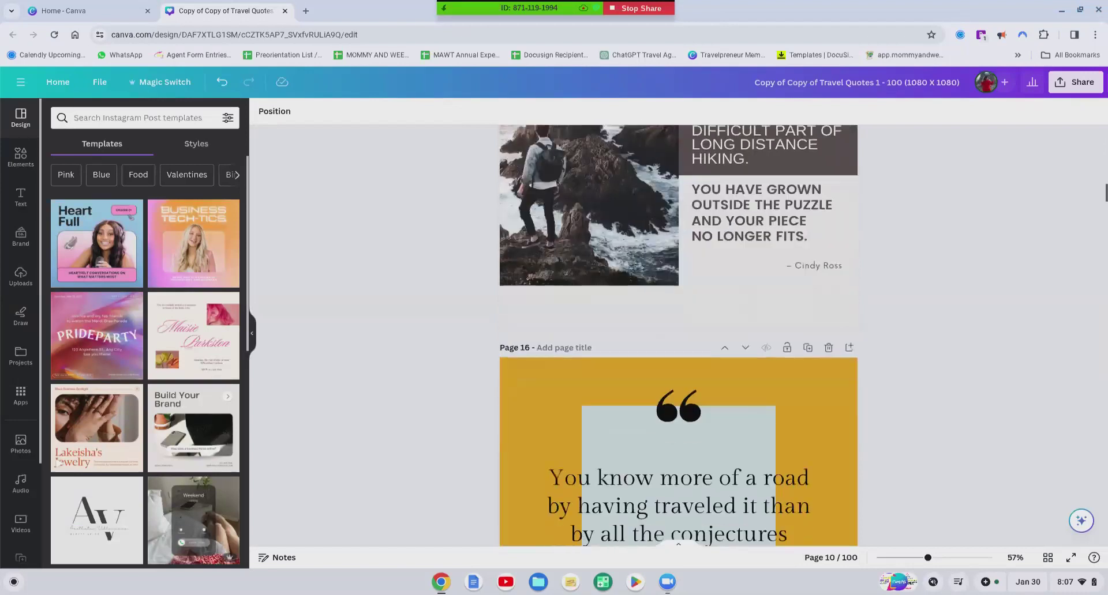
pyautogui.scroll(-10, 659, 272)
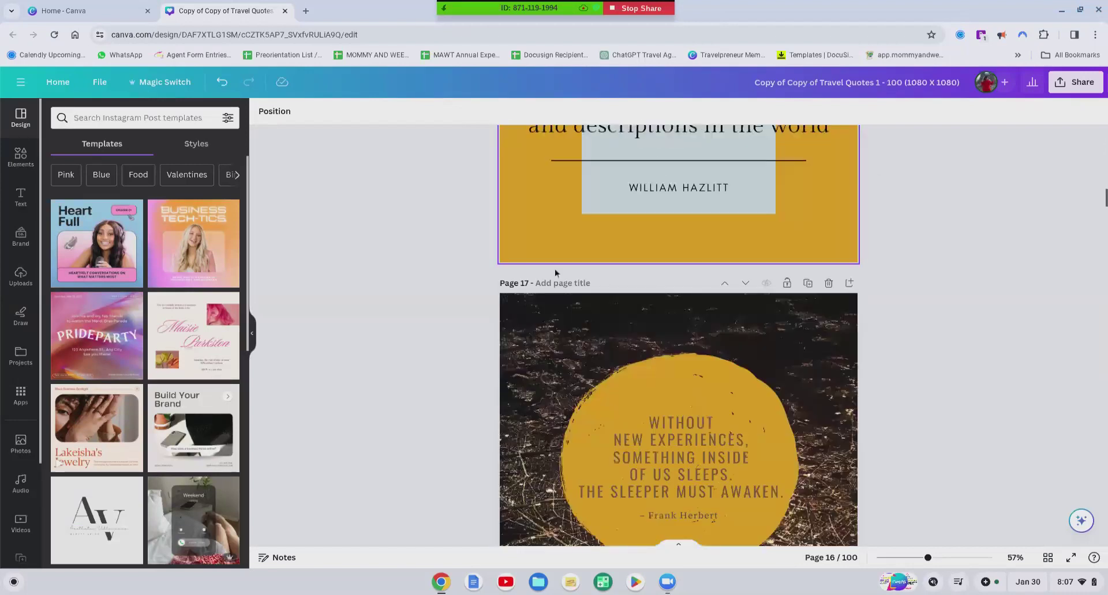
pyautogui.scroll(-12, 659, 272)
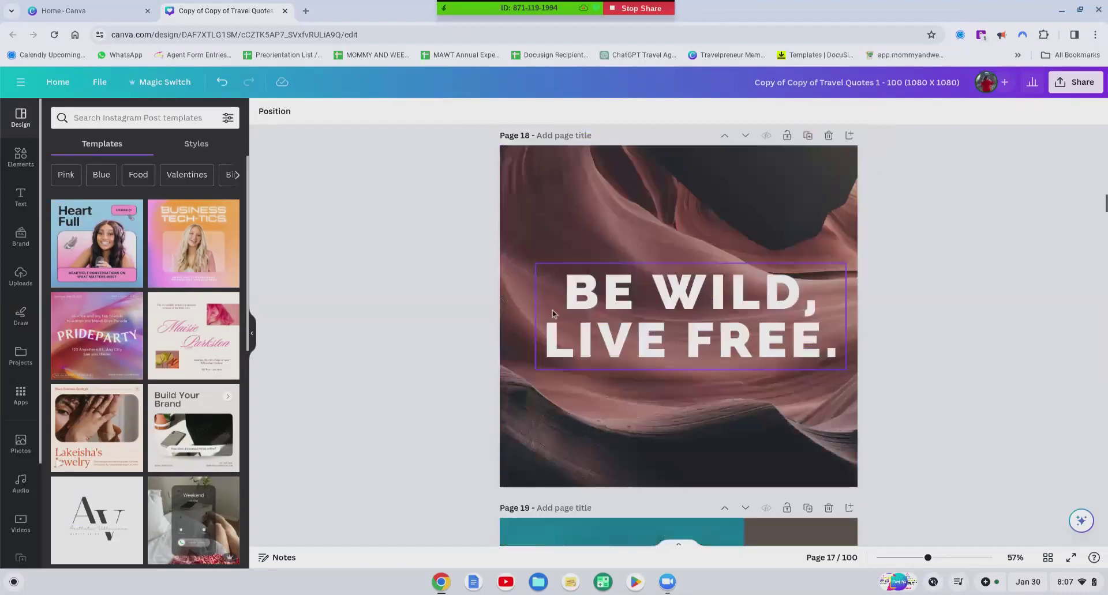
# Recolor the gold background of page 1 with white from the document colors, on that page only.
pyautogui.scroll(20, 552, 314)
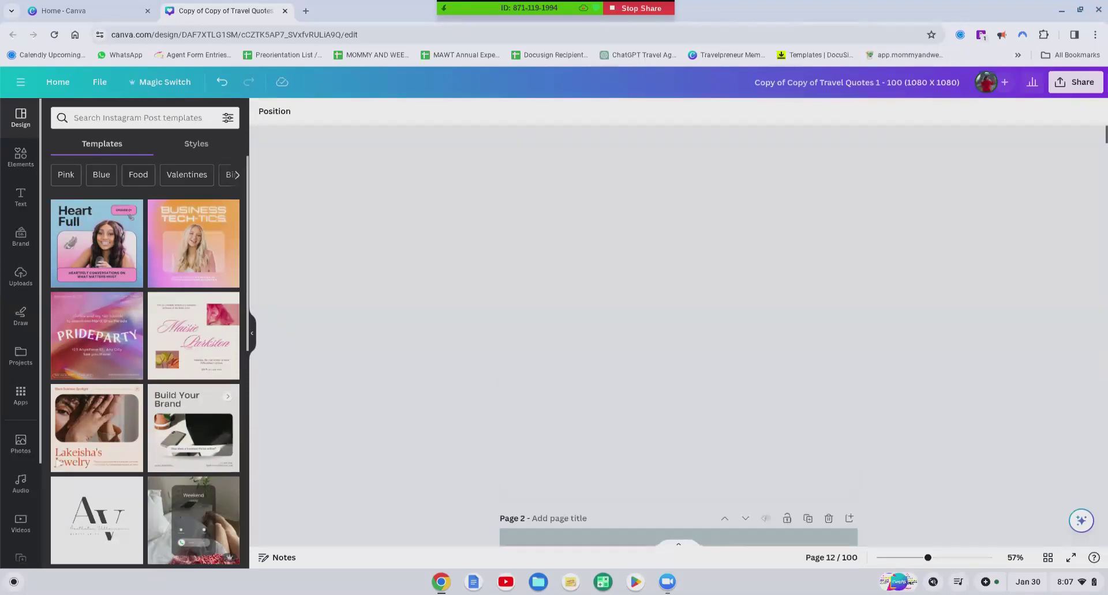
pyautogui.click(631, 171)
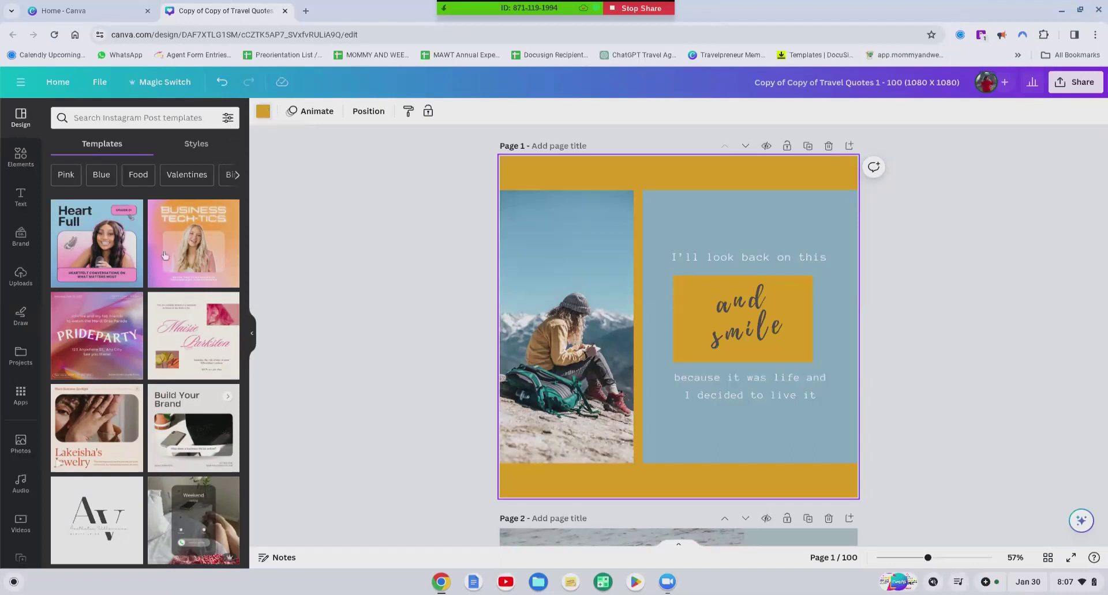
pyautogui.click(265, 111)
pyautogui.scroll(-10, 109, 199)
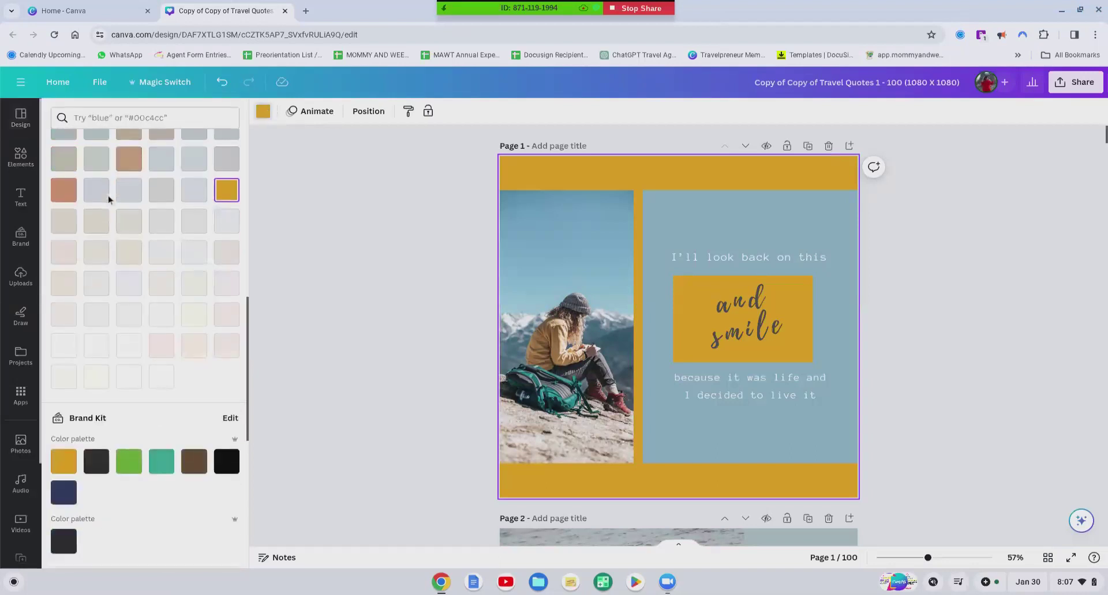
pyautogui.click(162, 377)
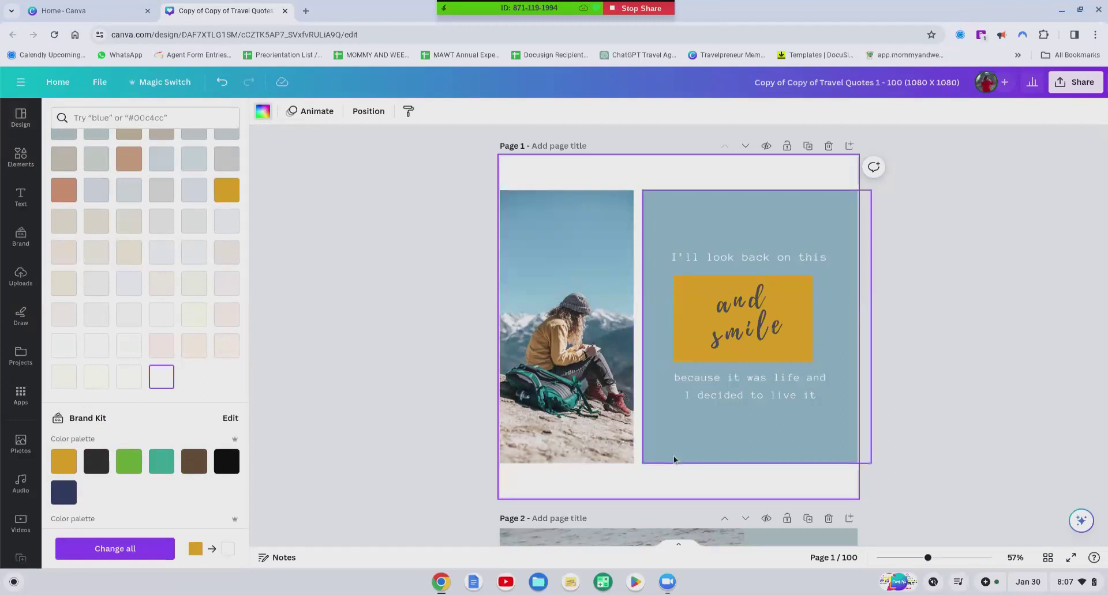
# Recolor the "The potential for adventure makes life" text on page 3 with the brown color from the Brand Kit palette.
pyautogui.scroll(-10, 674, 460)
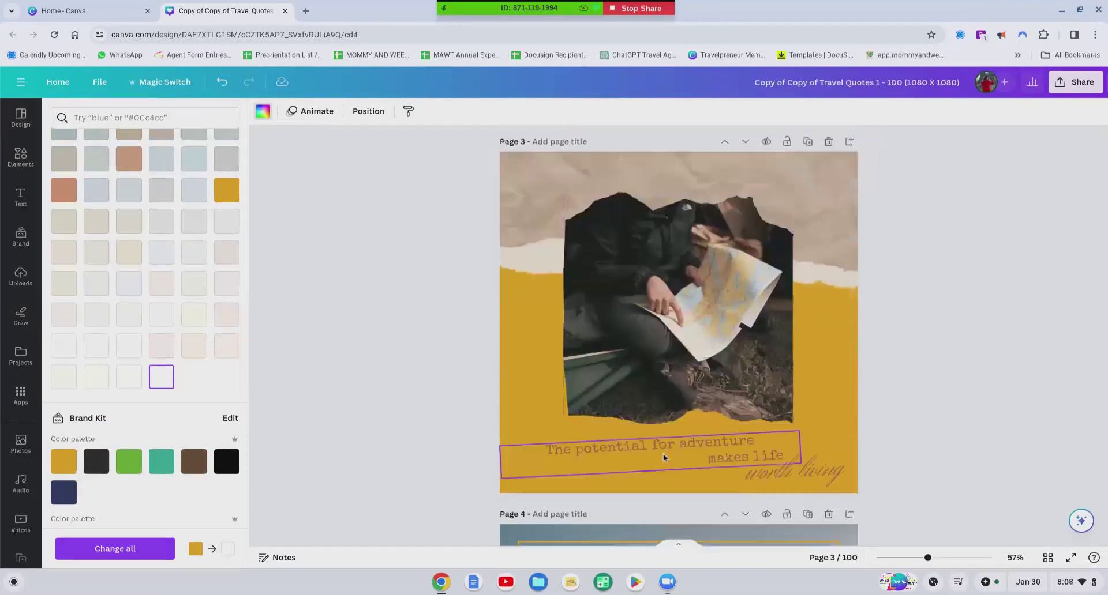
pyautogui.click(663, 456)
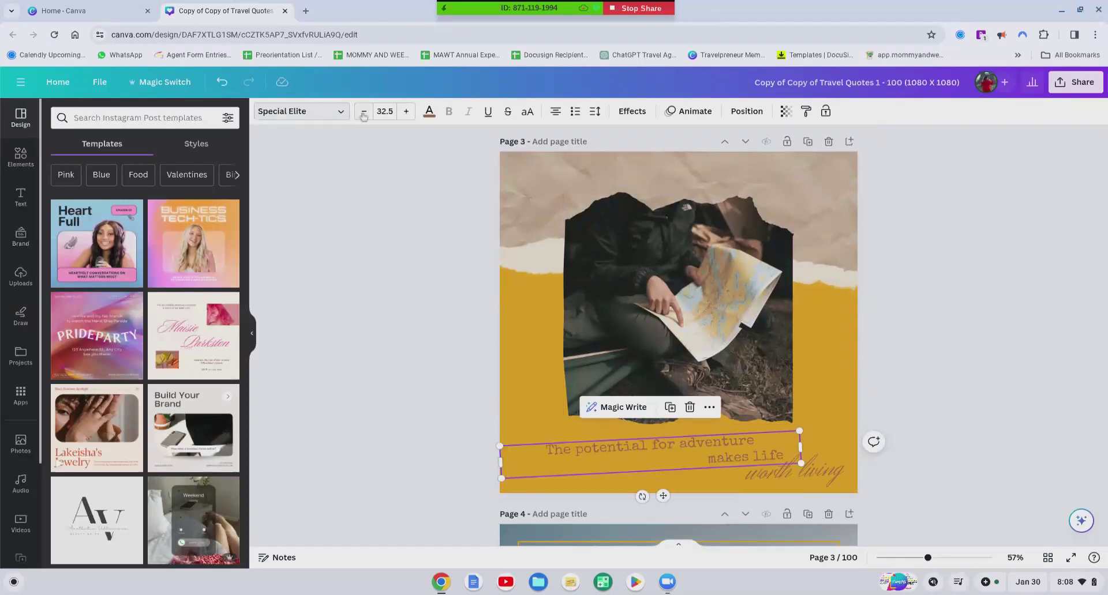
pyautogui.click(430, 111)
pyautogui.scroll(-2, 168, 359)
pyautogui.scroll(1, 168, 359)
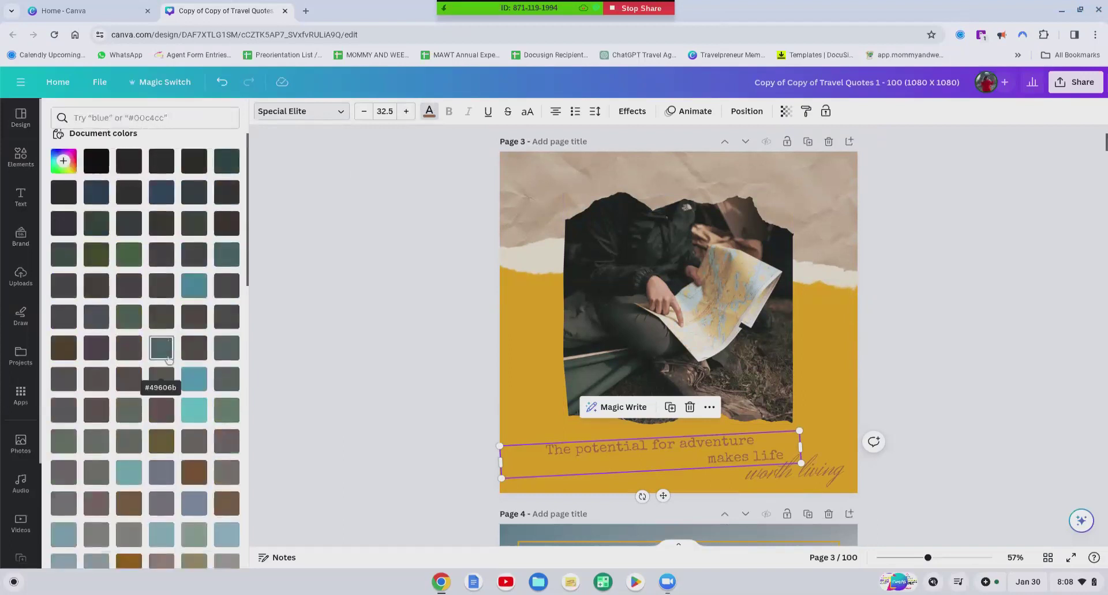
pyautogui.scroll(-6, 167, 359)
pyautogui.click(195, 337)
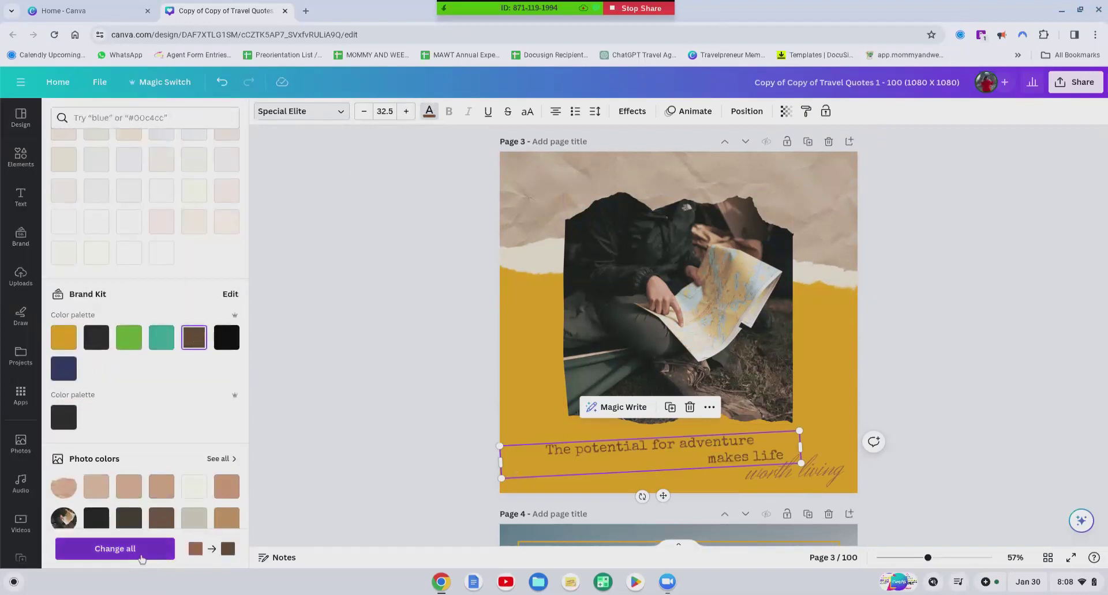
# Apply the text's brown color replacement to all pages of the design and deselect the text.
pyautogui.click(142, 557)
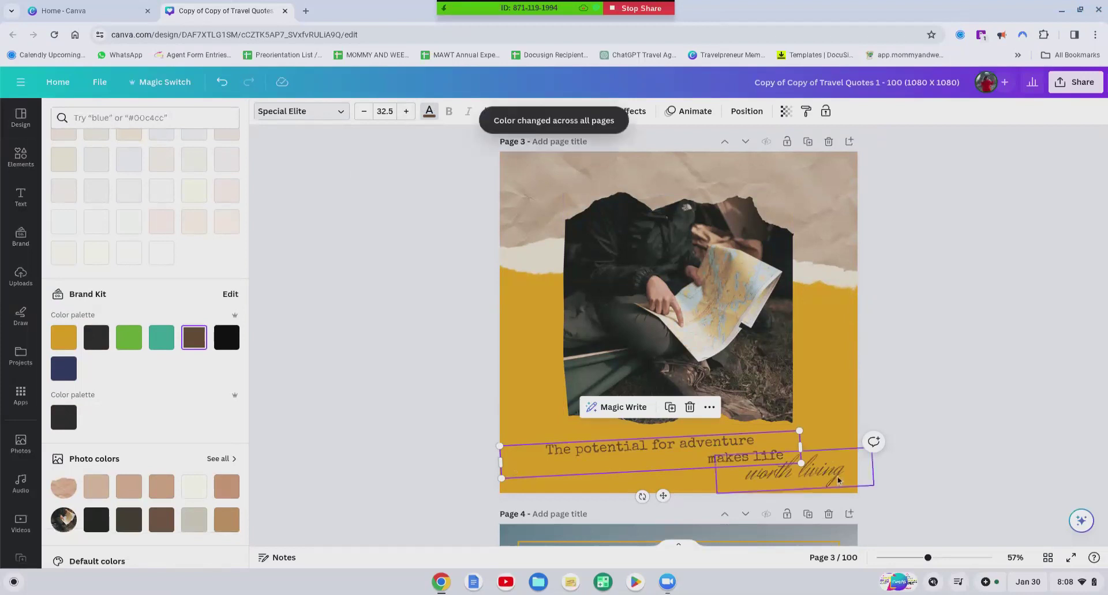
pyautogui.press('Escape')
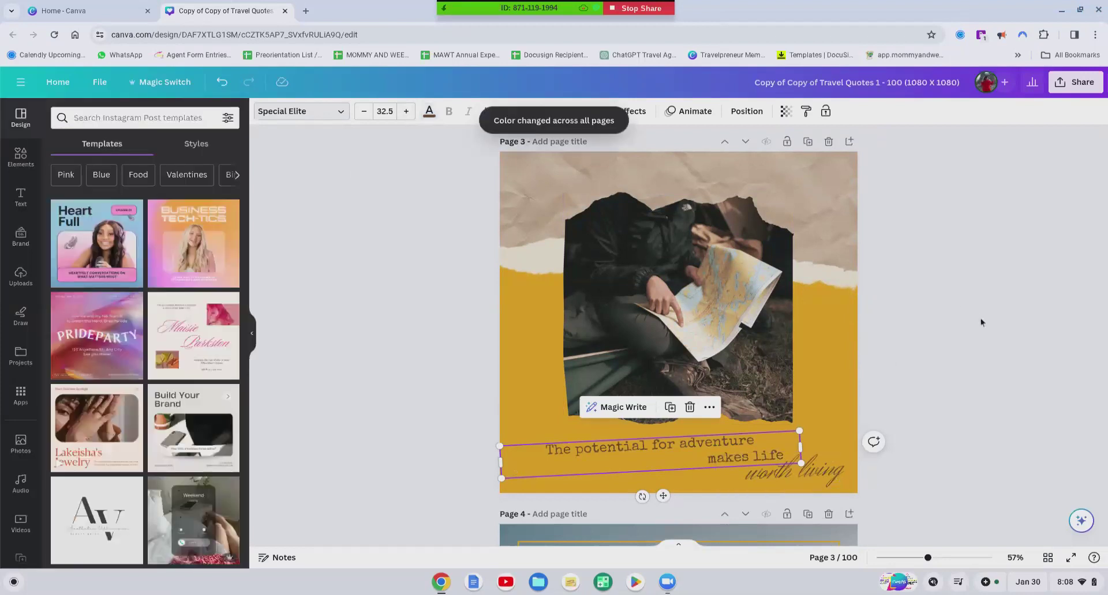
pyautogui.press('Escape')
# Insert the Mommy and Wee Travels LLC family-silhouette logo from the Brand Kit logos on page 3 and move it toward the page's upper-right corner.
pyautogui.scroll(3, 980, 317)
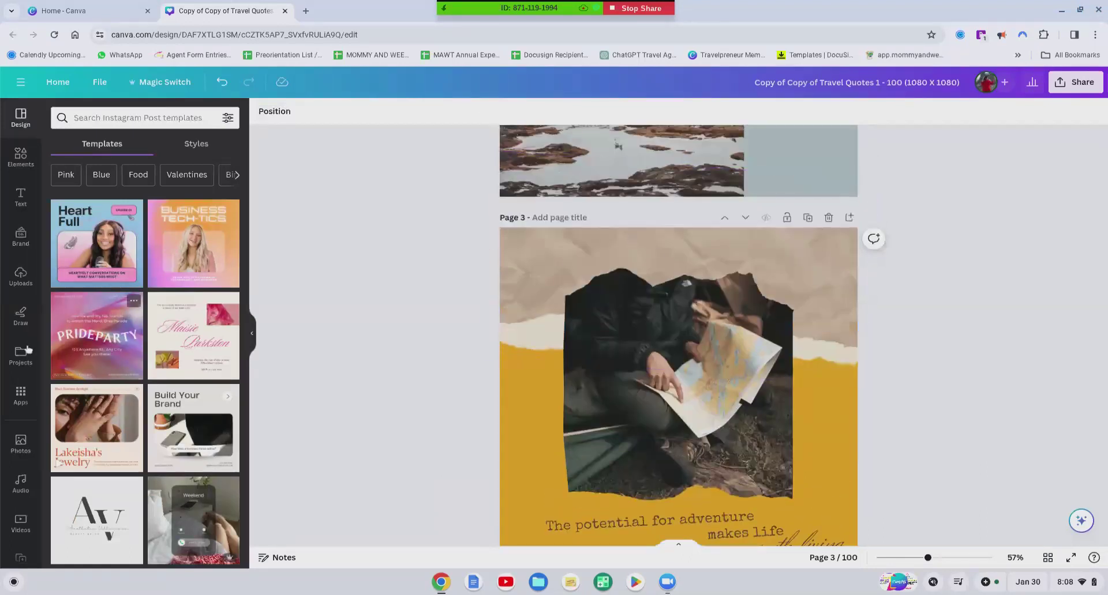
pyautogui.scroll(-3, 17, 326)
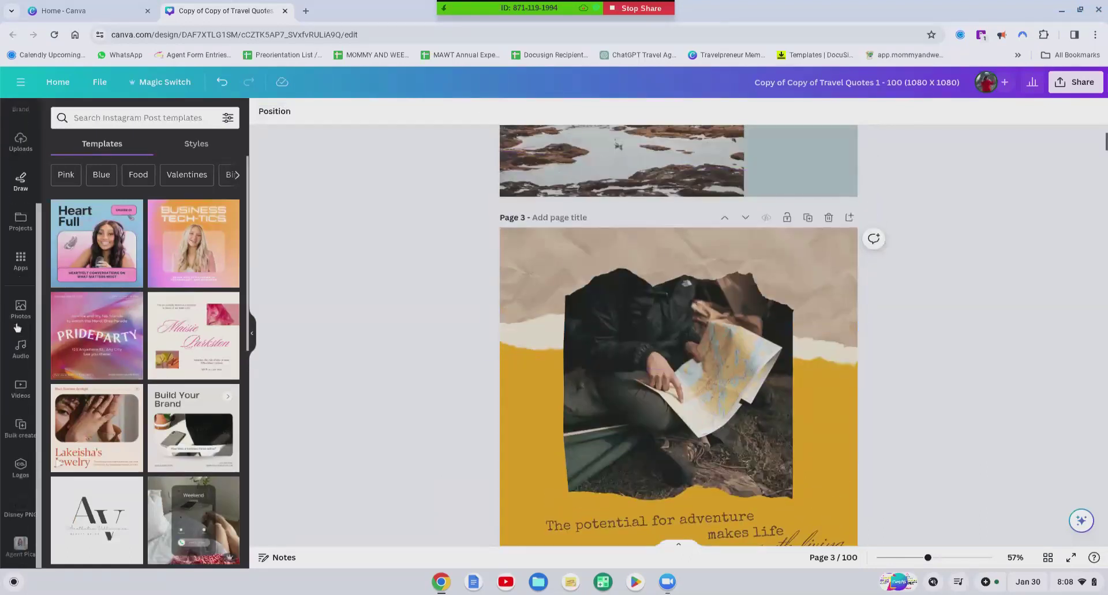
pyautogui.click(27, 469)
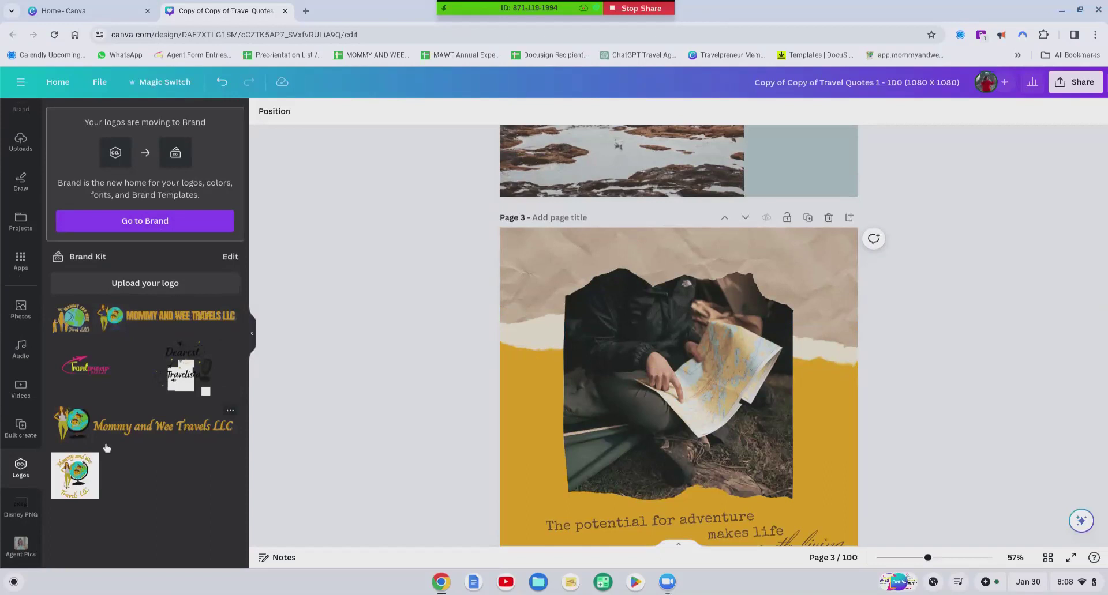
pyautogui.click(63, 329)
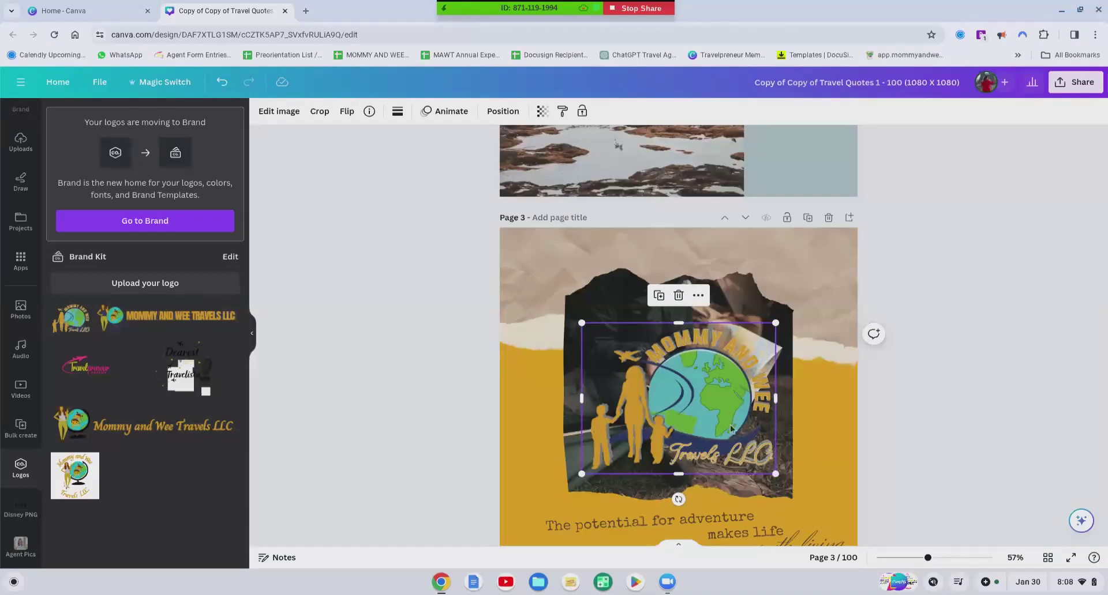
pyautogui.moveTo(730, 418); pyautogui.dragTo(854, 229)
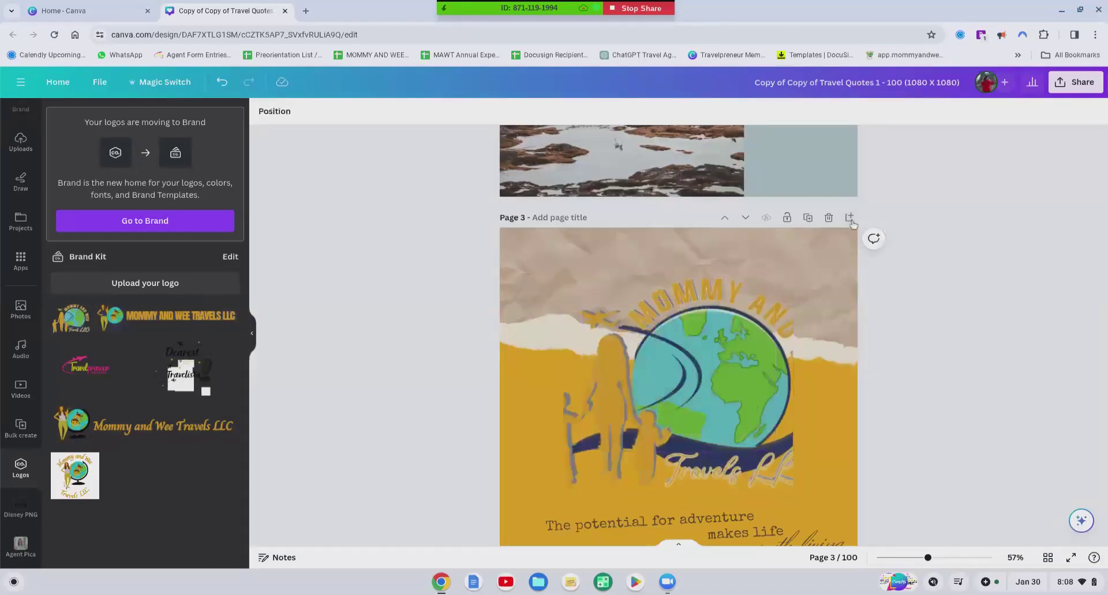
# Add a blank page after page 3 and recolor its background with white from the document colors.
pyautogui.click(850, 219)
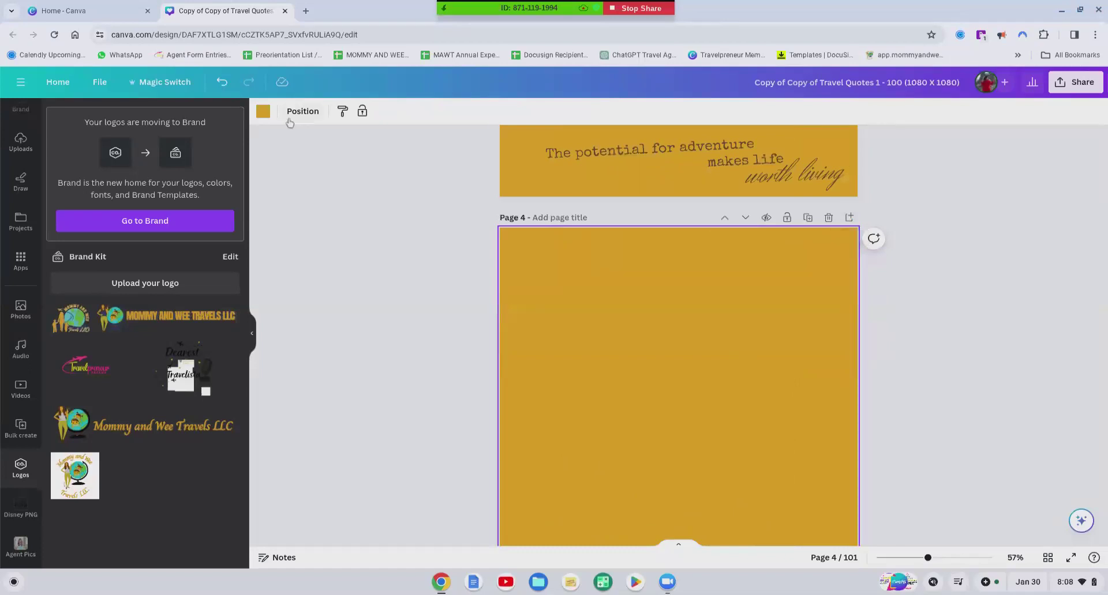
pyautogui.click(268, 118)
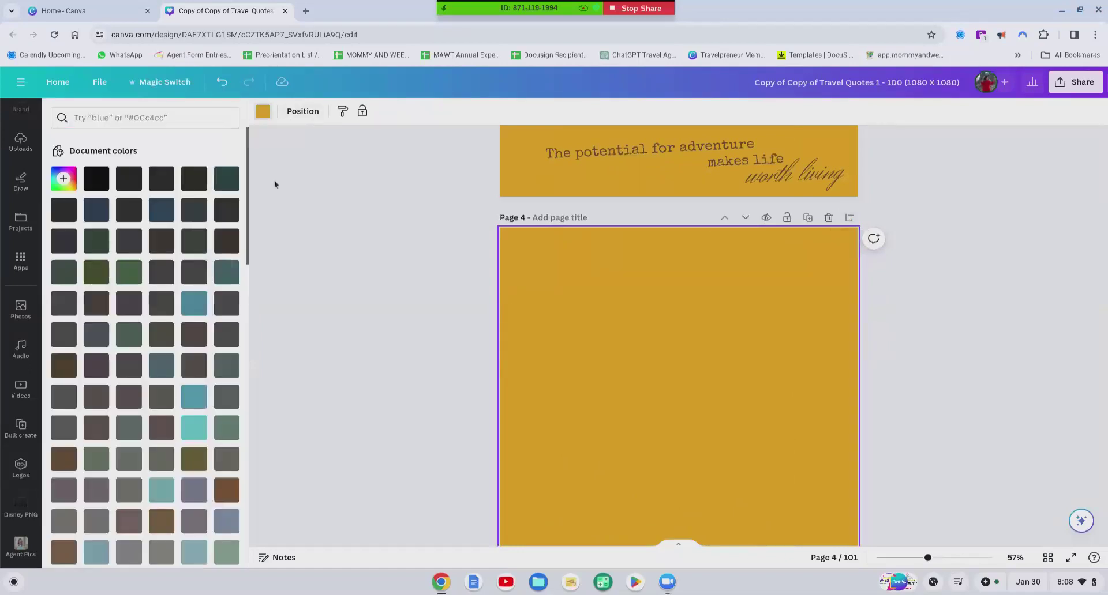
pyautogui.scroll(-5, 150, 358)
pyautogui.scroll(-5, 149, 358)
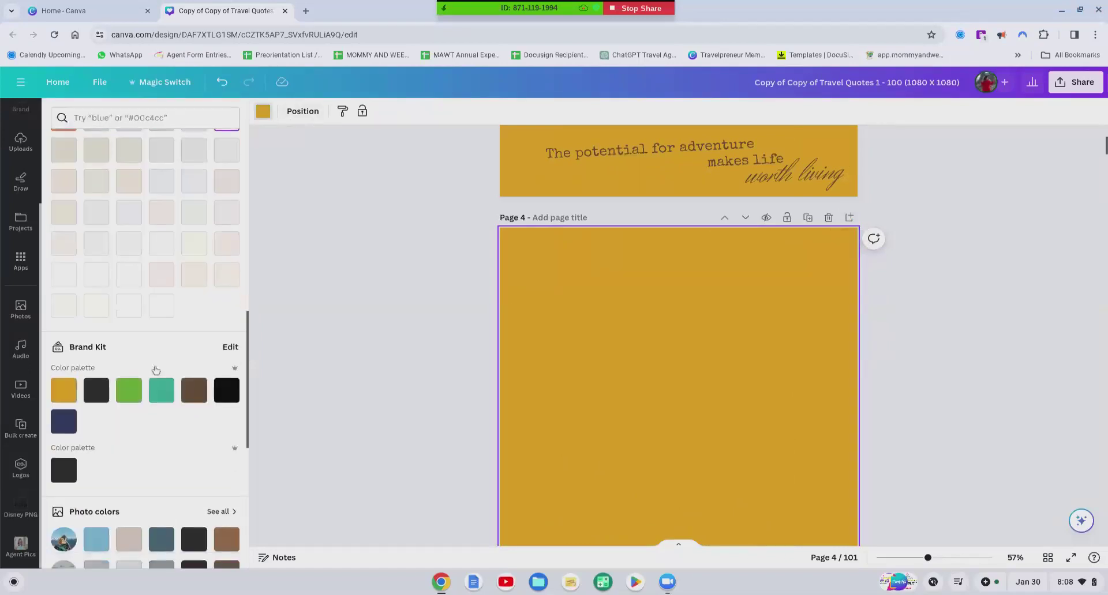
pyautogui.click(161, 306)
# Try to move the framed logo from page 3 onto page 4, and delete both the logo and its frame.
pyautogui.scroll(4, 524, 250)
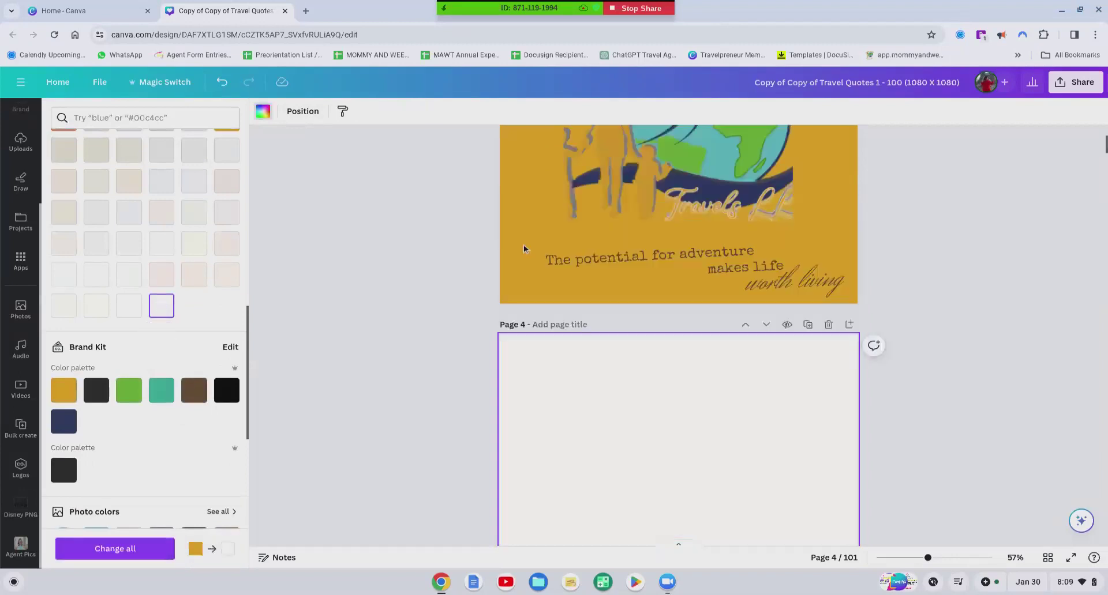
pyautogui.moveTo(726, 205); pyautogui.dragTo(710, 455)
pyautogui.scroll(-3, 1001, 317)
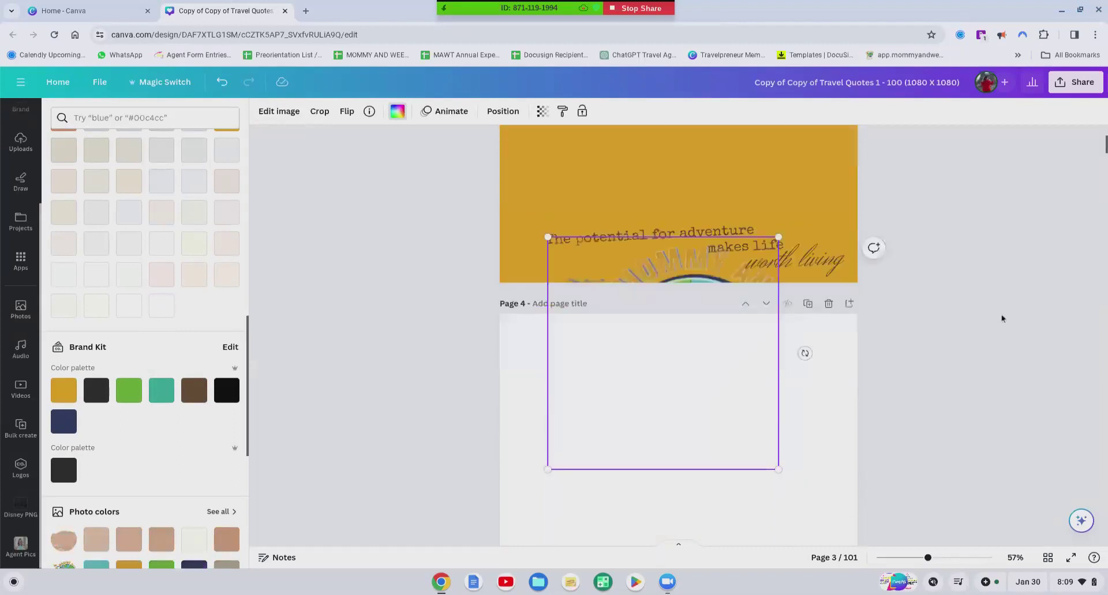
pyautogui.press('Delete')
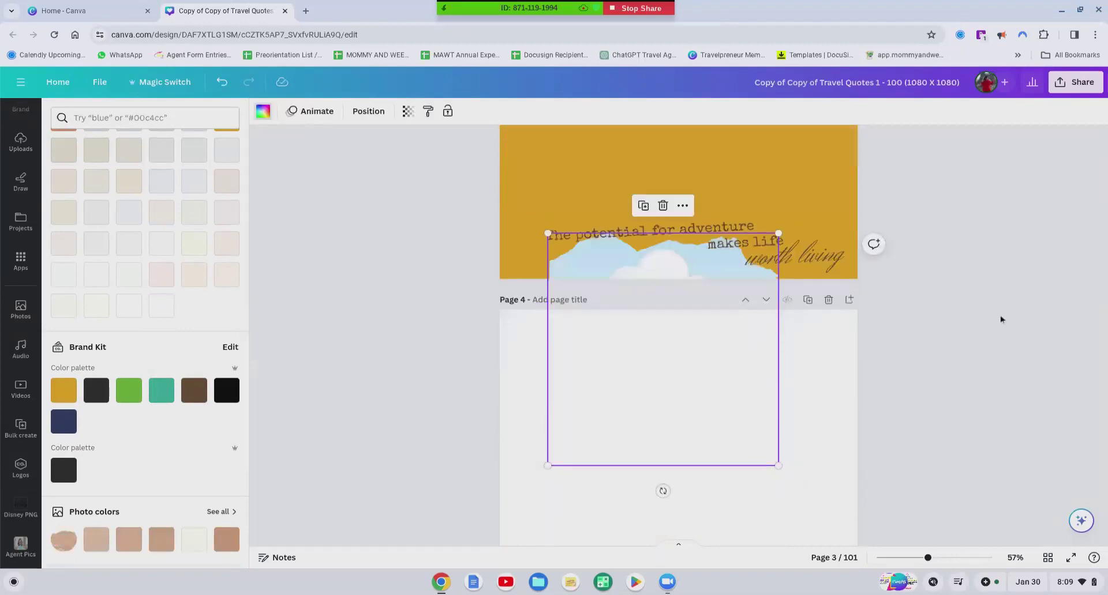
pyautogui.press('Delete')
# Insert the Mommy and Wee Travels LLC family-silhouette logo on the blank page 4 and move it to the lower part of the page.
pyautogui.click(772, 421)
pyautogui.scroll(-1, 772, 421)
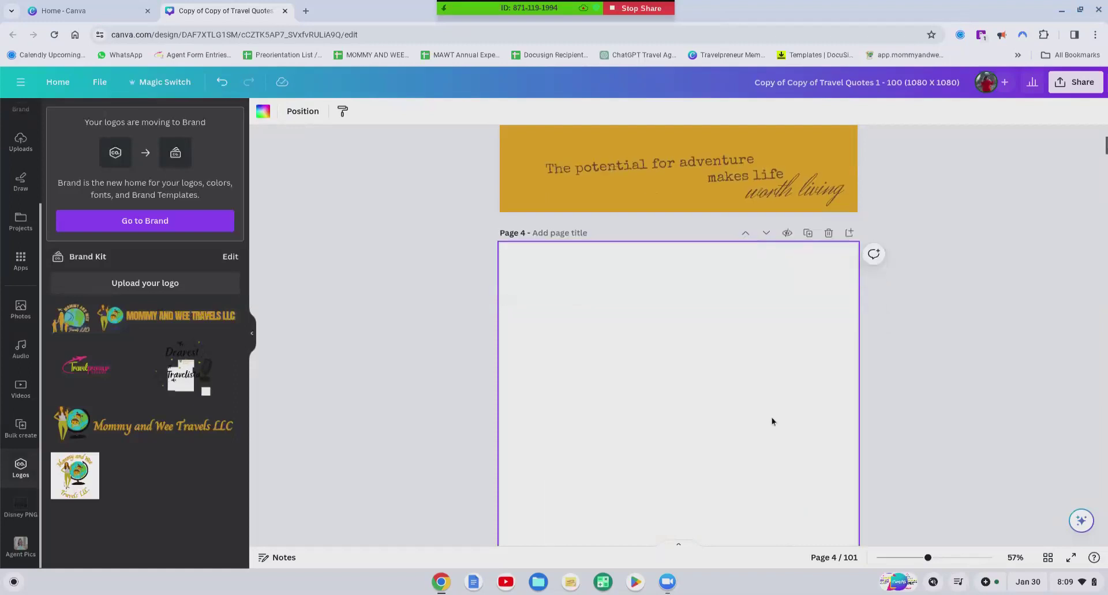
pyautogui.click(72, 327)
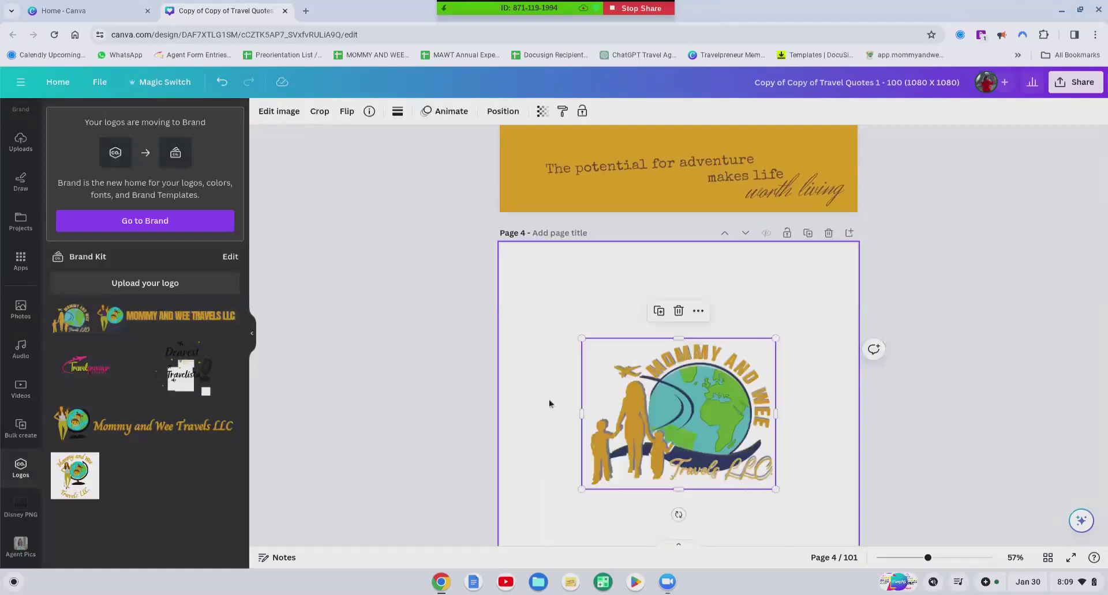
pyautogui.scroll(-1, 716, 391)
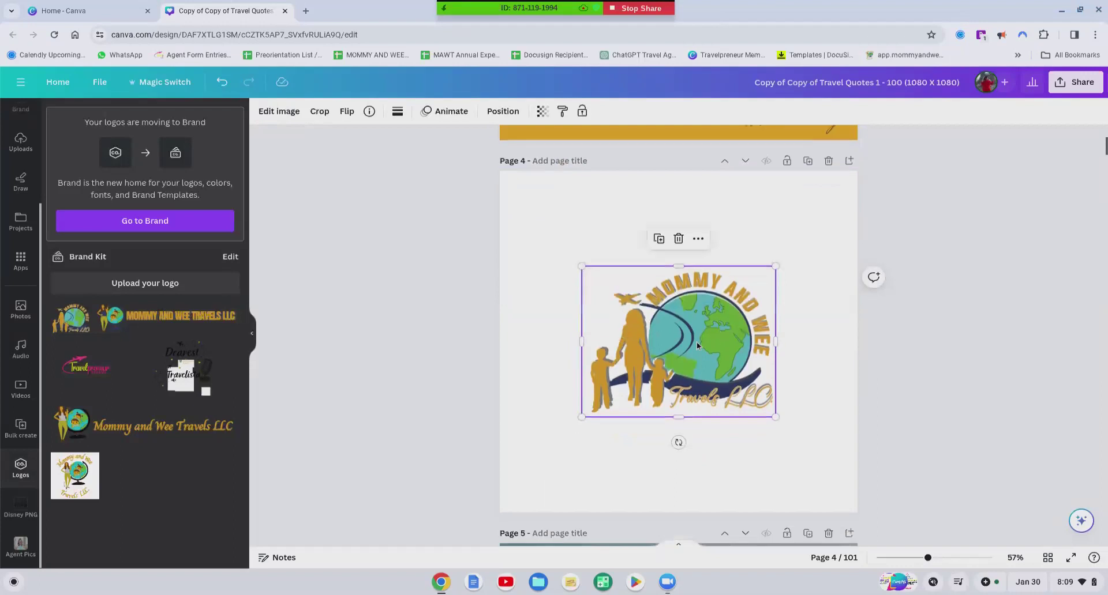
pyautogui.moveTo(696, 344); pyautogui.dragTo(683, 417)
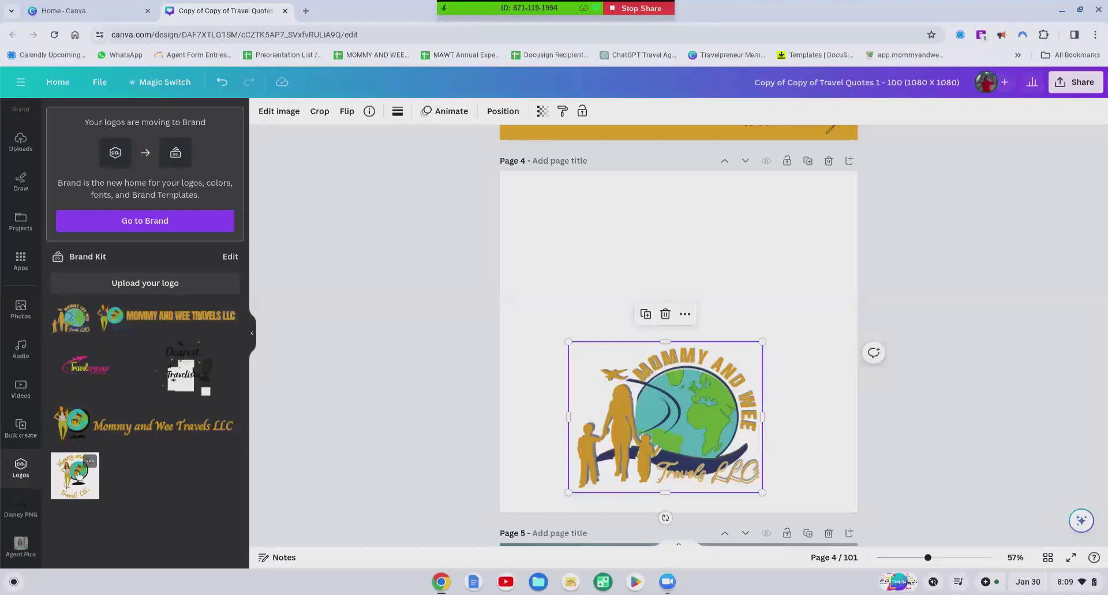
# Insert the white-background Mommy and Wee globe logo on page 4 and remove its background with BG Remover.
pyautogui.click(75, 476)
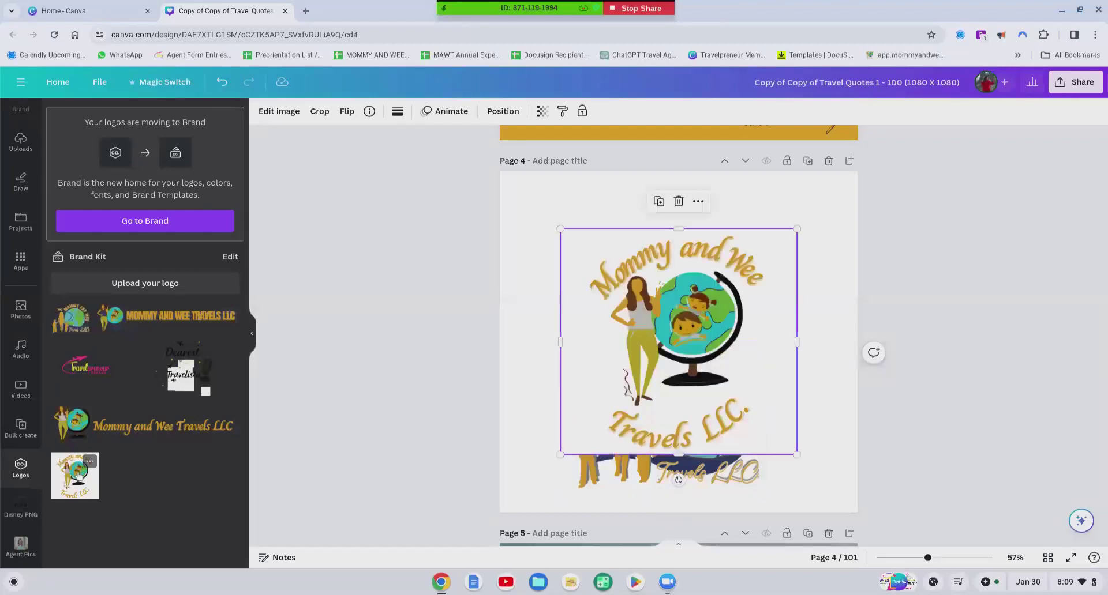
pyautogui.click(292, 113)
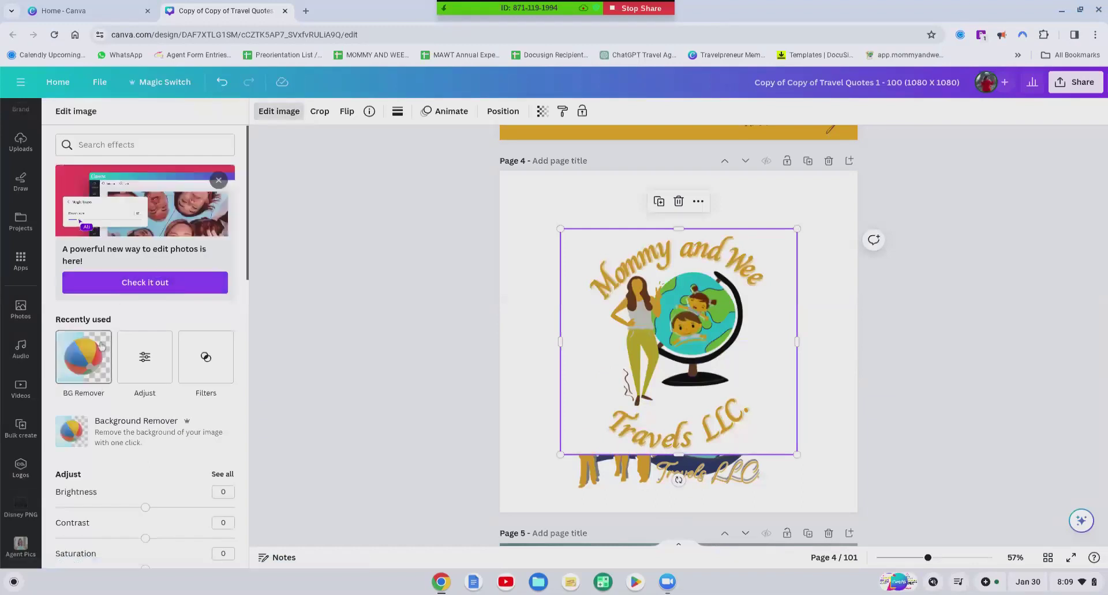
pyautogui.click(84, 356)
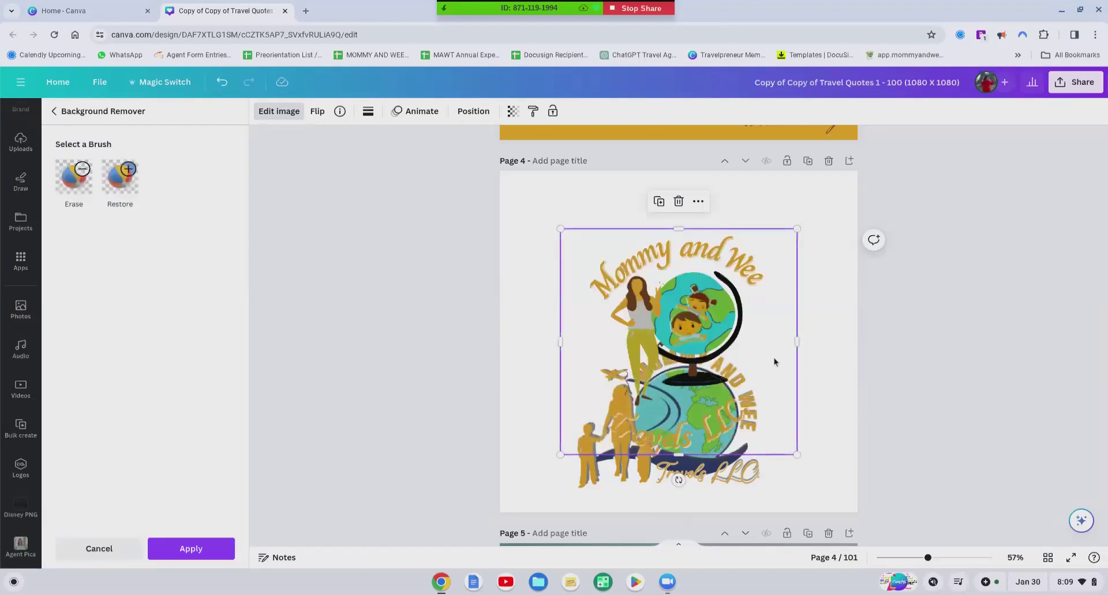
# Shrink the globe logo in the upper left of page 4 and place the family-silhouette logo beside it.
pyautogui.moveTo(770, 353); pyautogui.dragTo(700, 282)
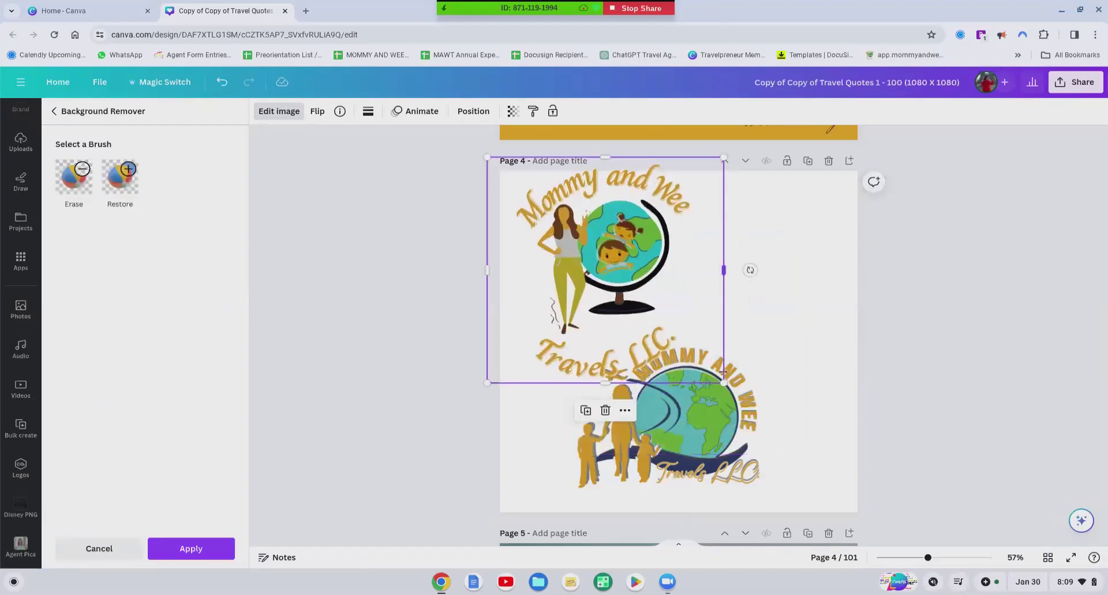
pyautogui.moveTo(723, 383); pyautogui.dragTo(625, 289)
pyautogui.moveTo(606, 234); pyautogui.dragTo(624, 278)
pyautogui.moveTo(730, 428); pyautogui.dragTo(809, 277)
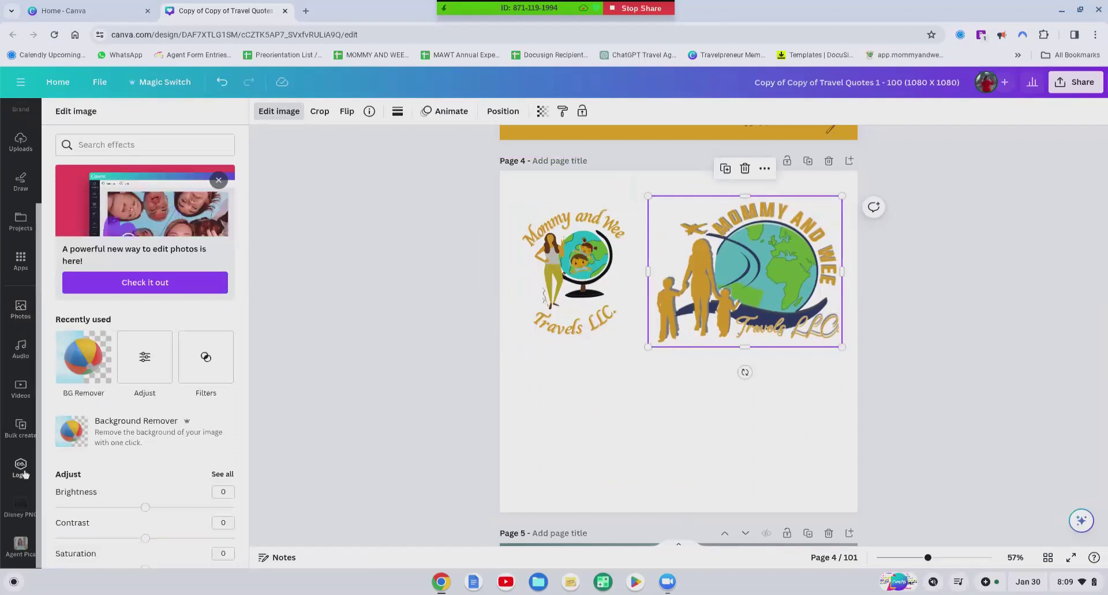
# Undo the page 4 logo edits and the earlier changes back to page 3's map photo with the family-silhouette logo over it.
pyautogui.scroll(2, 326, 387)
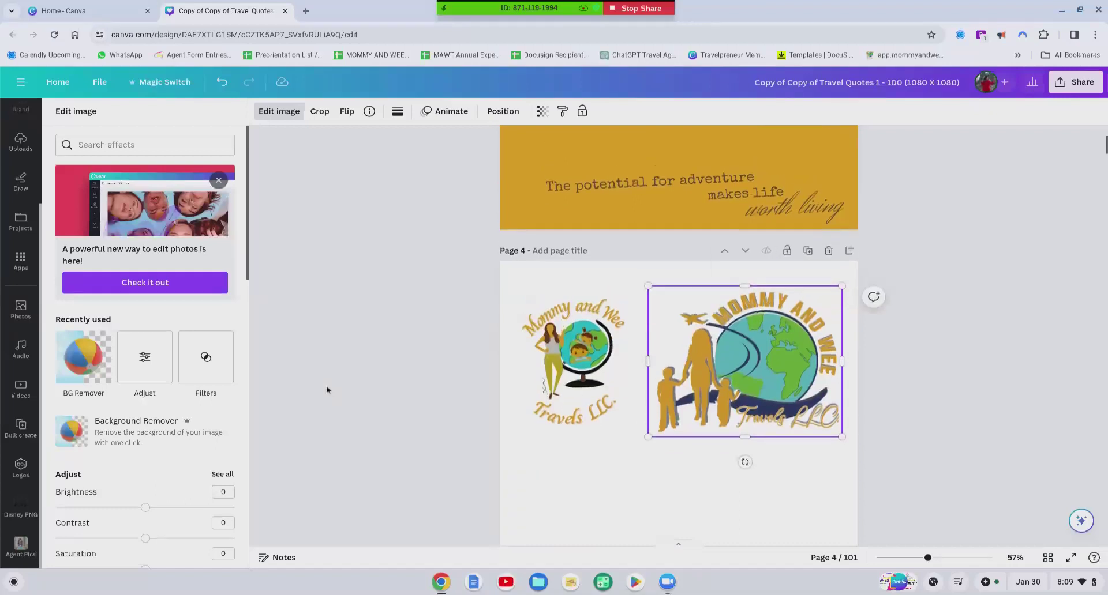
pyautogui.scroll(5, 327, 386)
pyautogui.scroll(7, 326, 385)
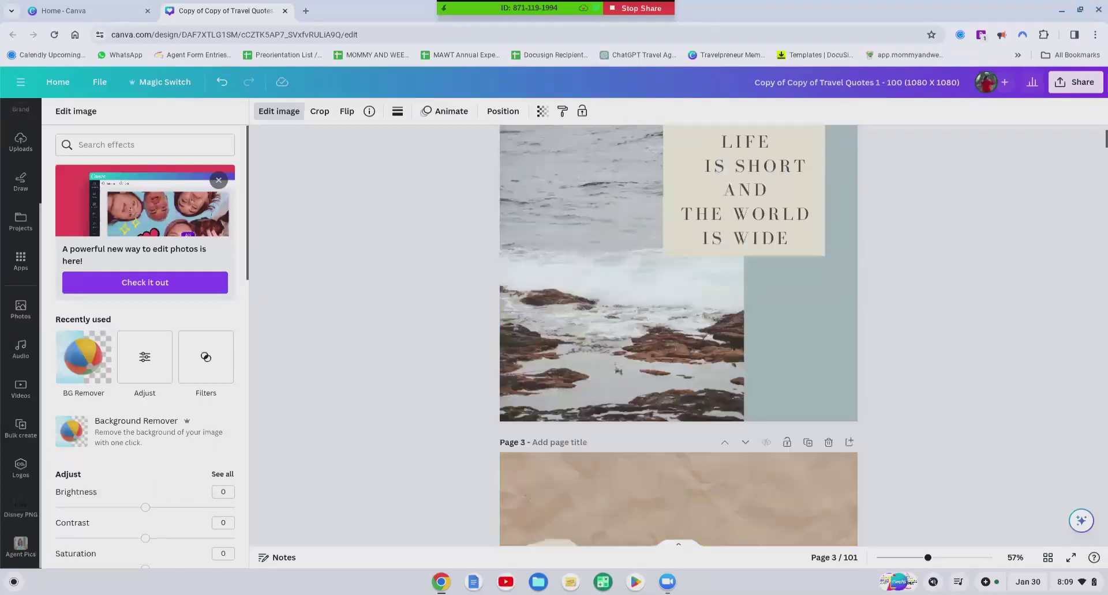
pyautogui.scroll(-4, 683, 521)
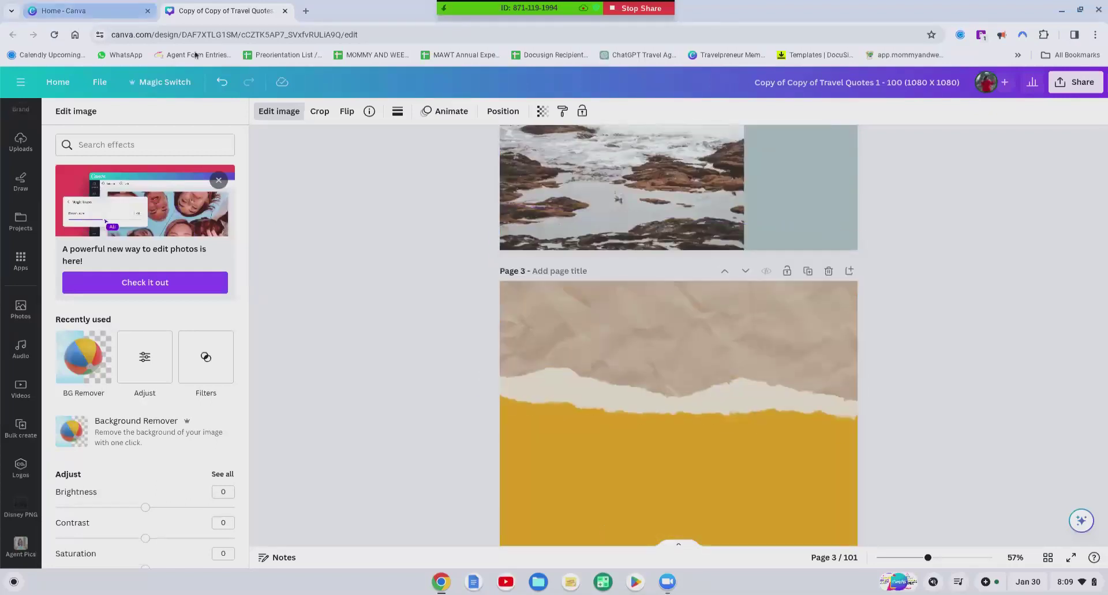
pyautogui.click(222, 82)
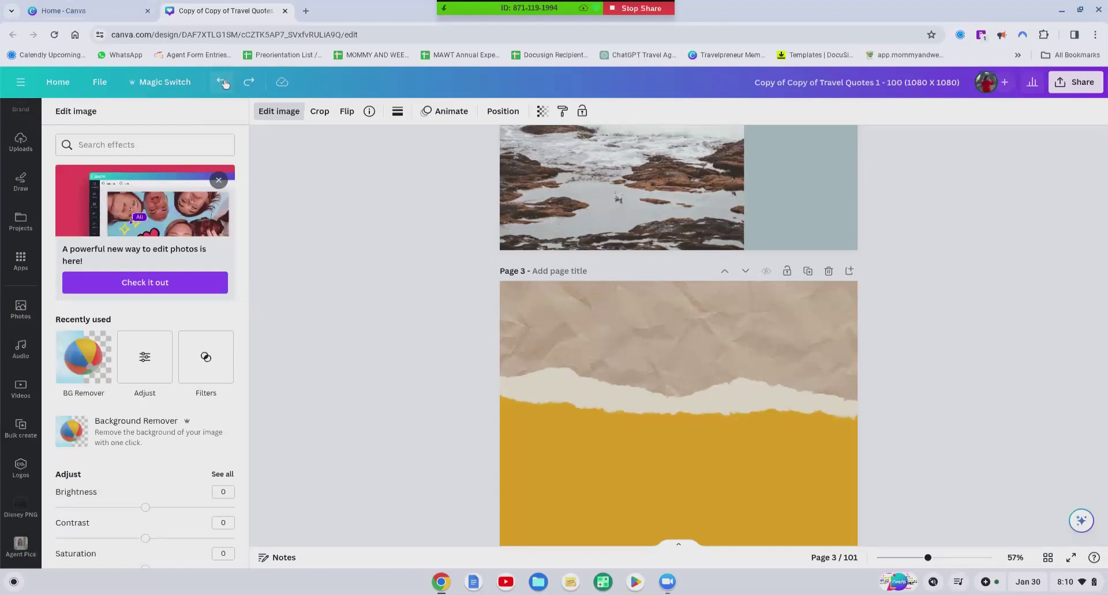
pyautogui.click(655, 451)
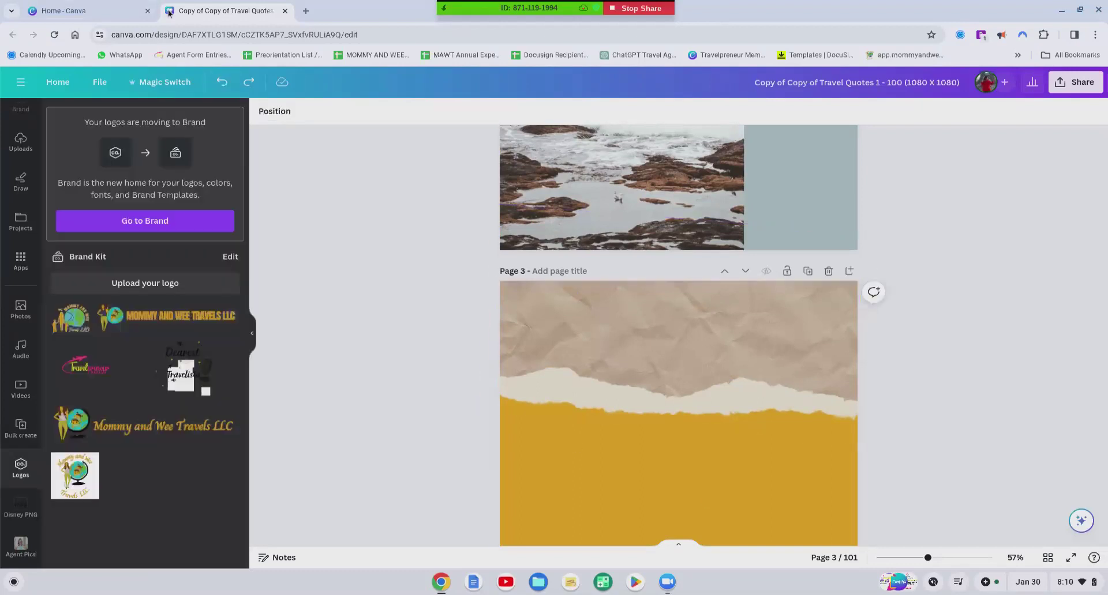
pyautogui.click(226, 83)
pyautogui.click(227, 83)
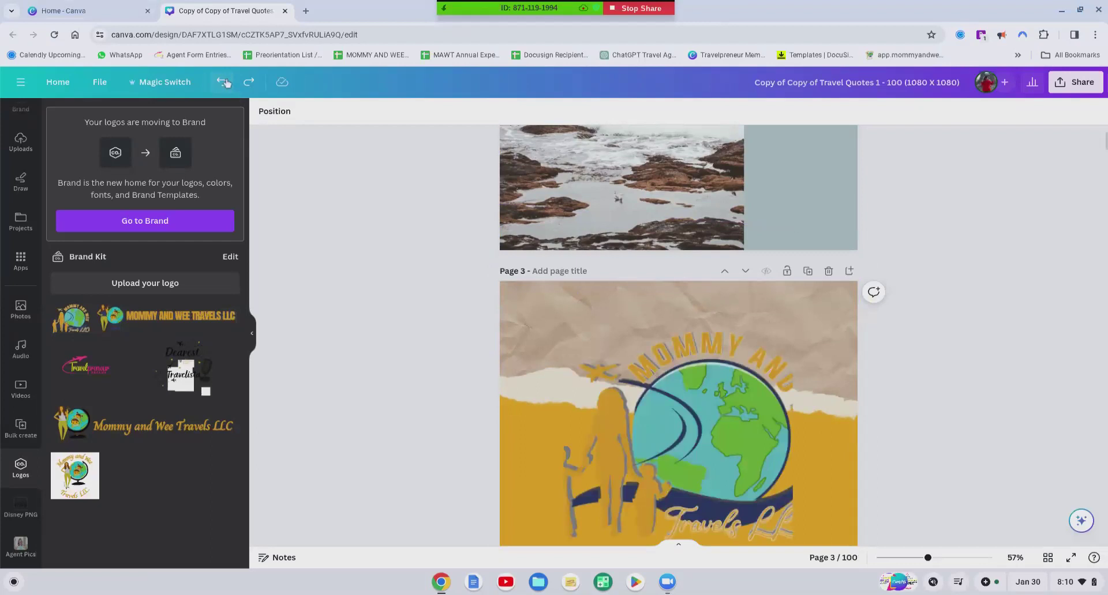
pyautogui.click(226, 83)
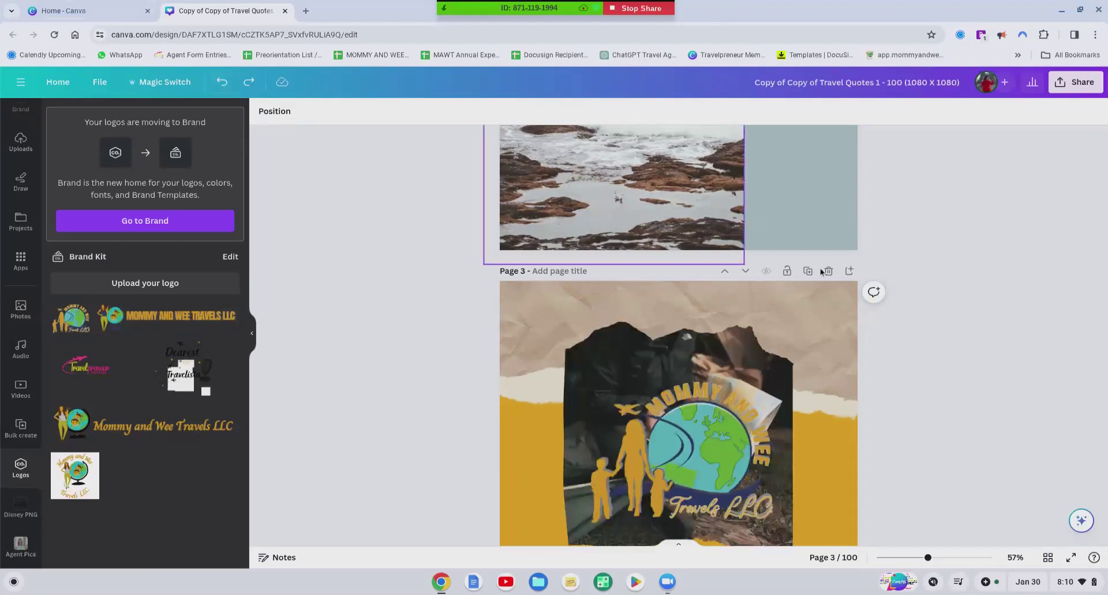
# Replace the family-silhouette logo on page 3 with the horizontal MOMMY AND WEE TRAVELS LLC logo, shrunk and placed above the photo.
pyautogui.click(681, 439)
pyautogui.press('Delete')
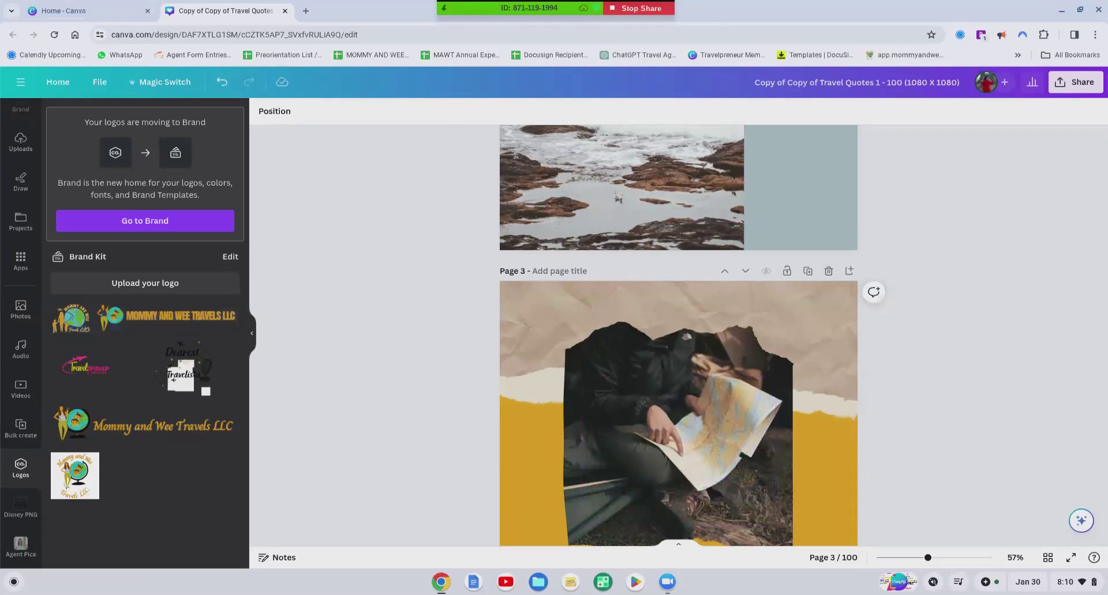
pyautogui.scroll(-2, 300, 469)
pyautogui.scroll(1, 300, 470)
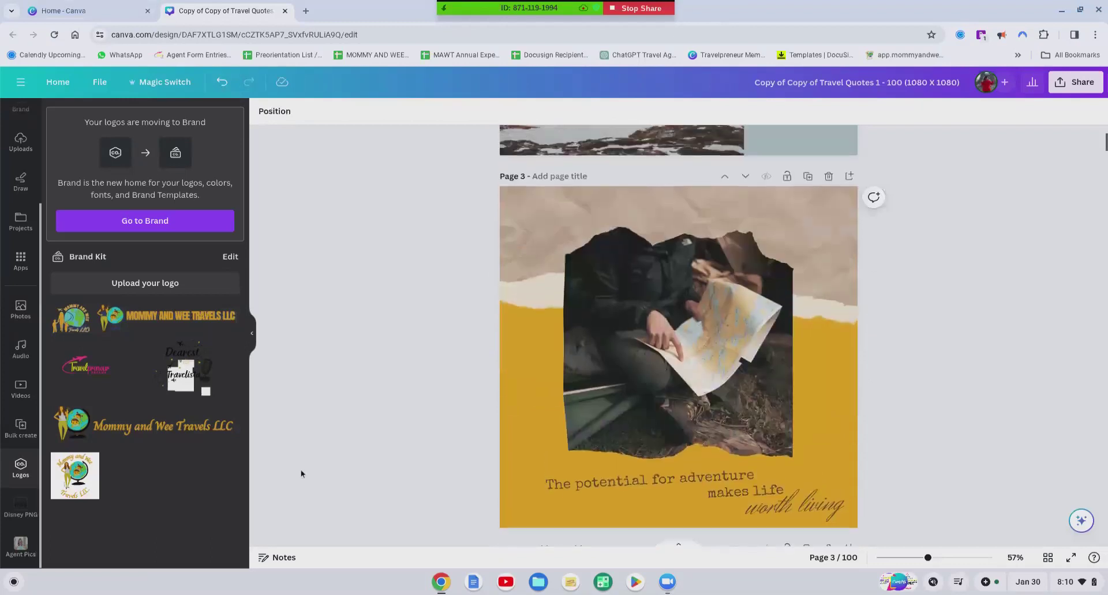
pyautogui.click(210, 319)
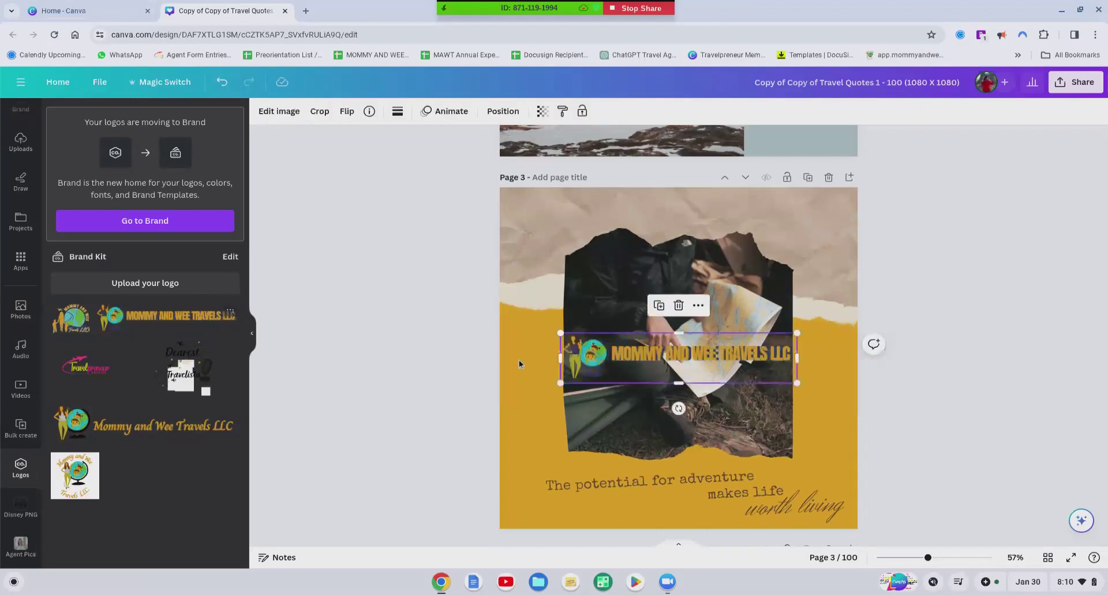
pyautogui.moveTo(745, 340); pyautogui.dragTo(734, 222)
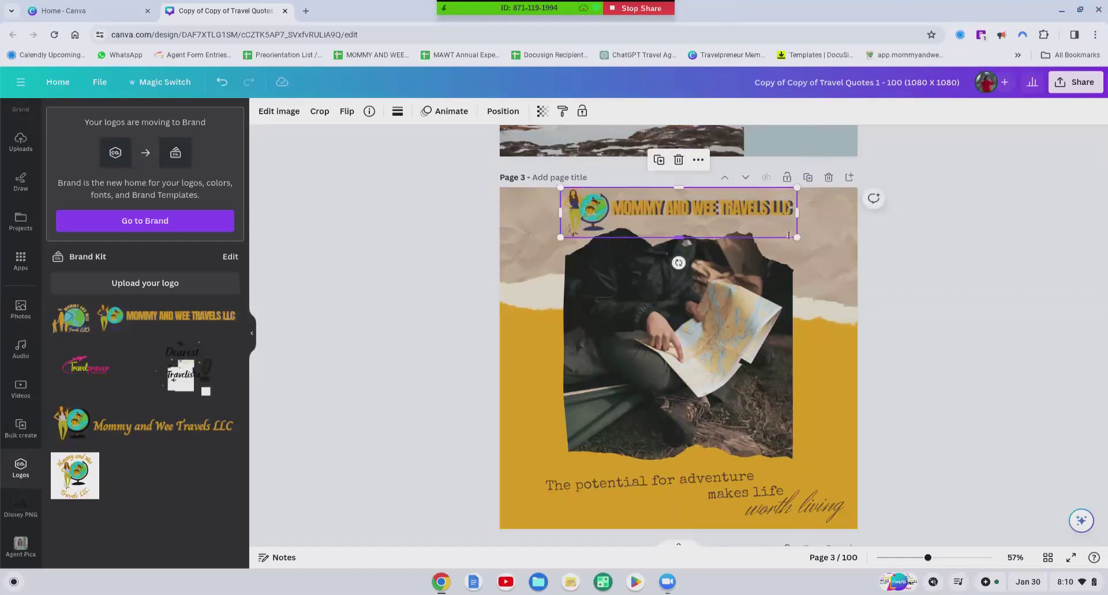
pyautogui.moveTo(796, 237); pyautogui.dragTo(741, 211)
pyautogui.click(970, 292)
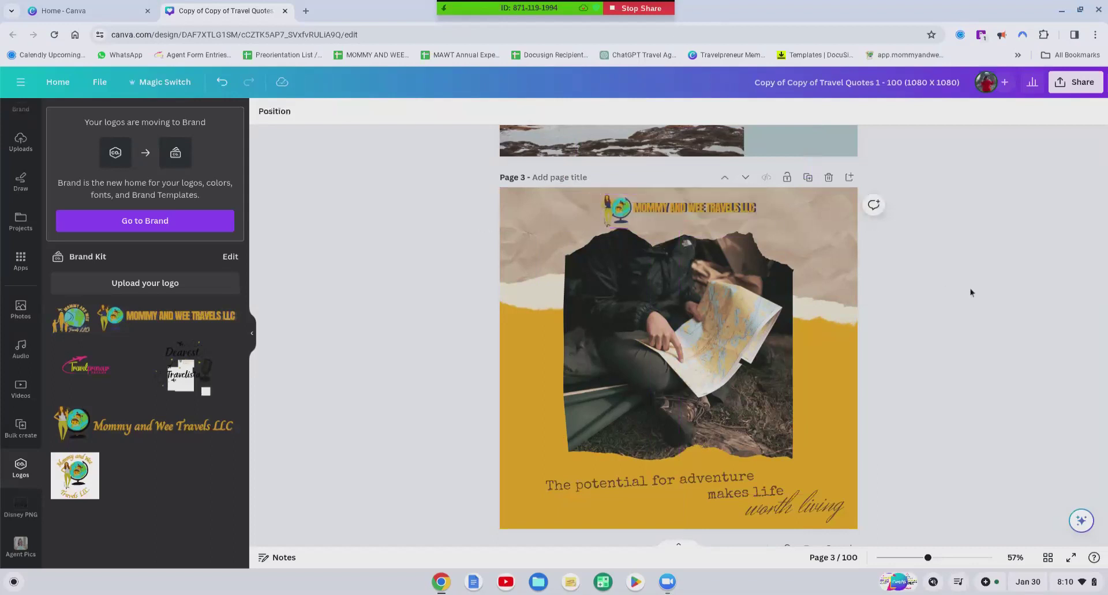
# Search the photo library for "travel" and set the airplane-window city skyline photo as the background of page 4.
pyautogui.scroll(3, 970, 292)
pyautogui.scroll(1, 970, 293)
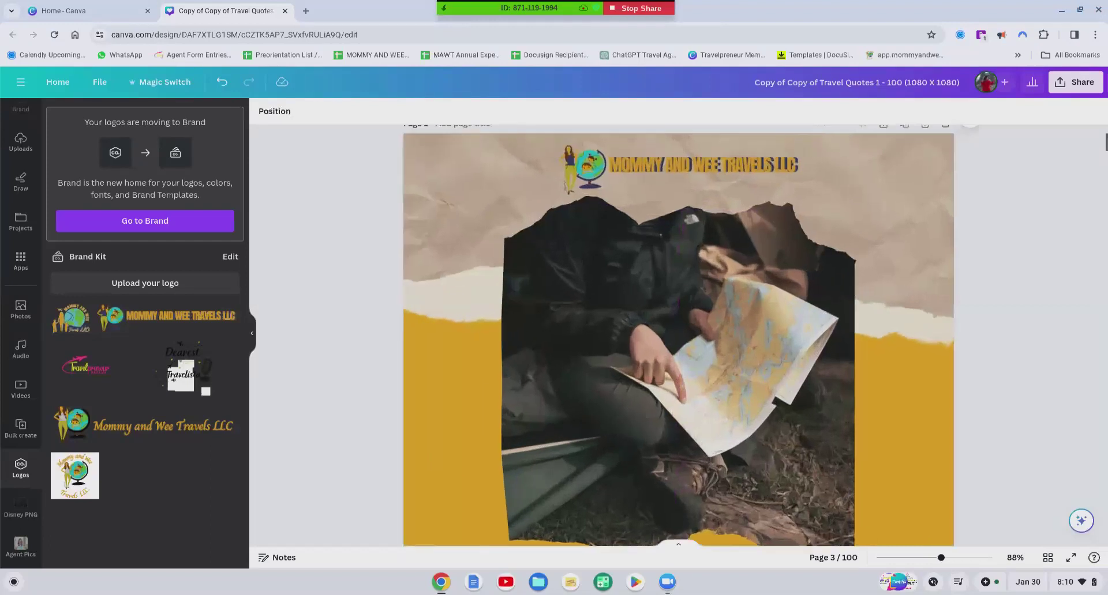
pyautogui.scroll(-3, 971, 293)
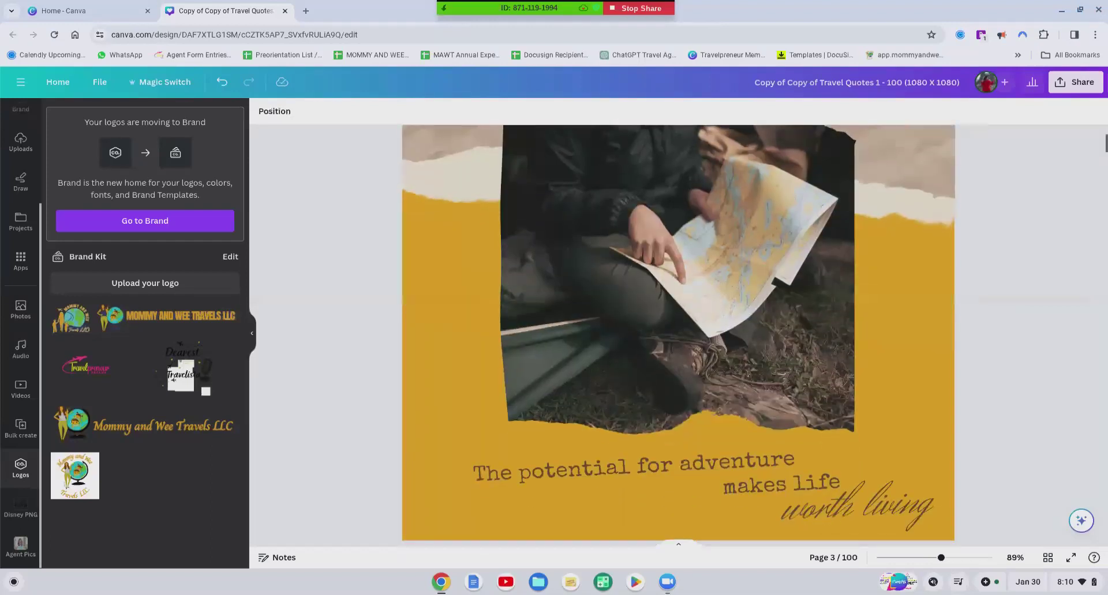
pyautogui.scroll(-2, 971, 292)
pyautogui.scroll(1, 678, 336)
pyautogui.scroll(-6, 678, 335)
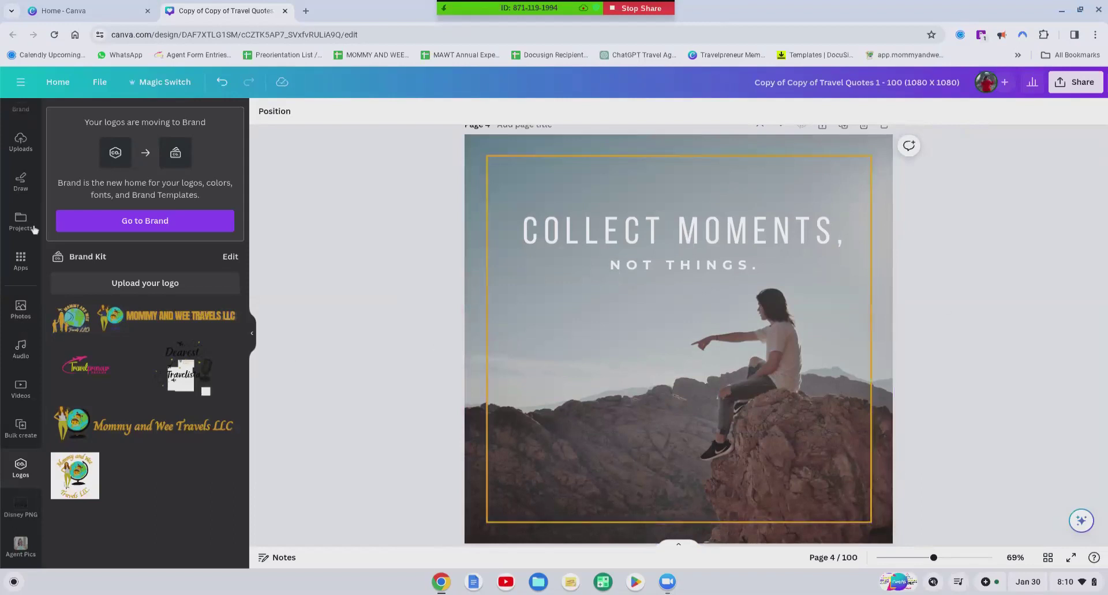
pyautogui.click(21, 312)
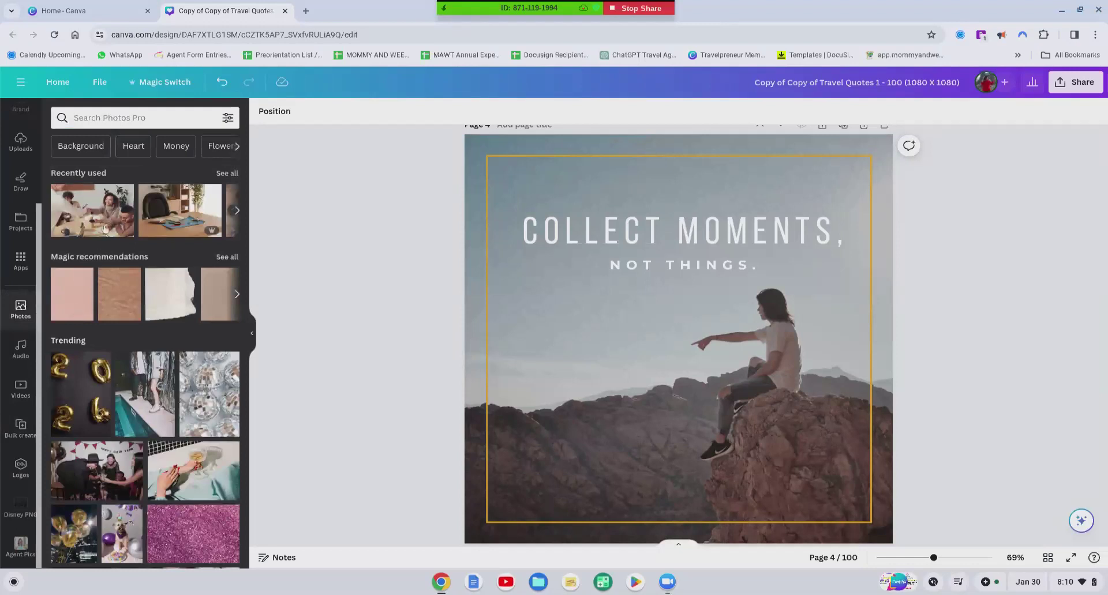
pyautogui.click(137, 115)
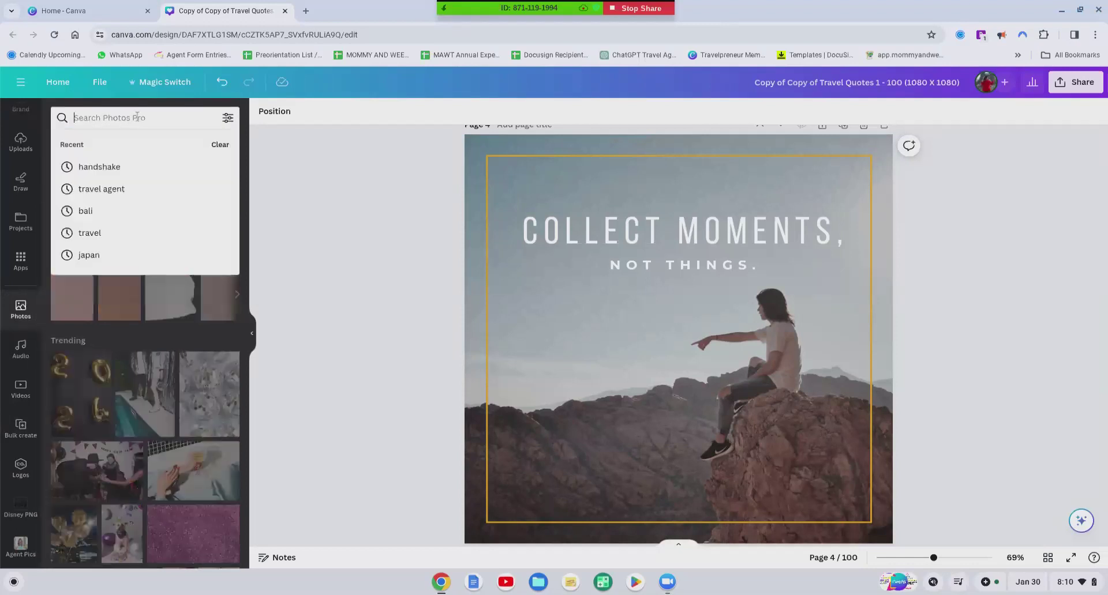
pyautogui.write('gtr')
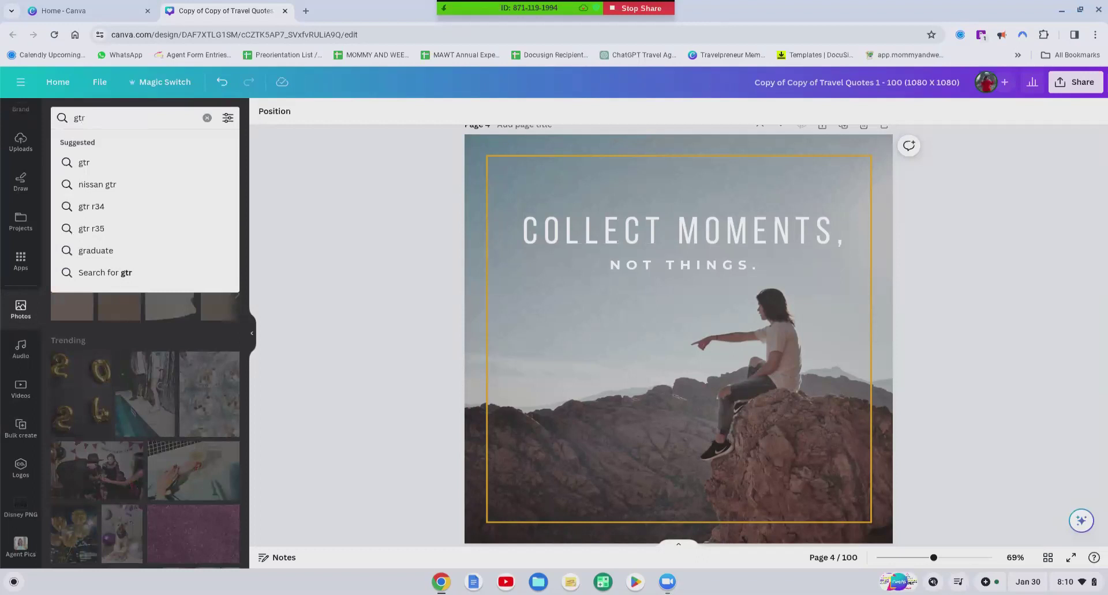
pyautogui.press('BackSpace')
pyautogui.press('BackSpace')
pyautogui.press('BackSpace')
pyautogui.write('t')
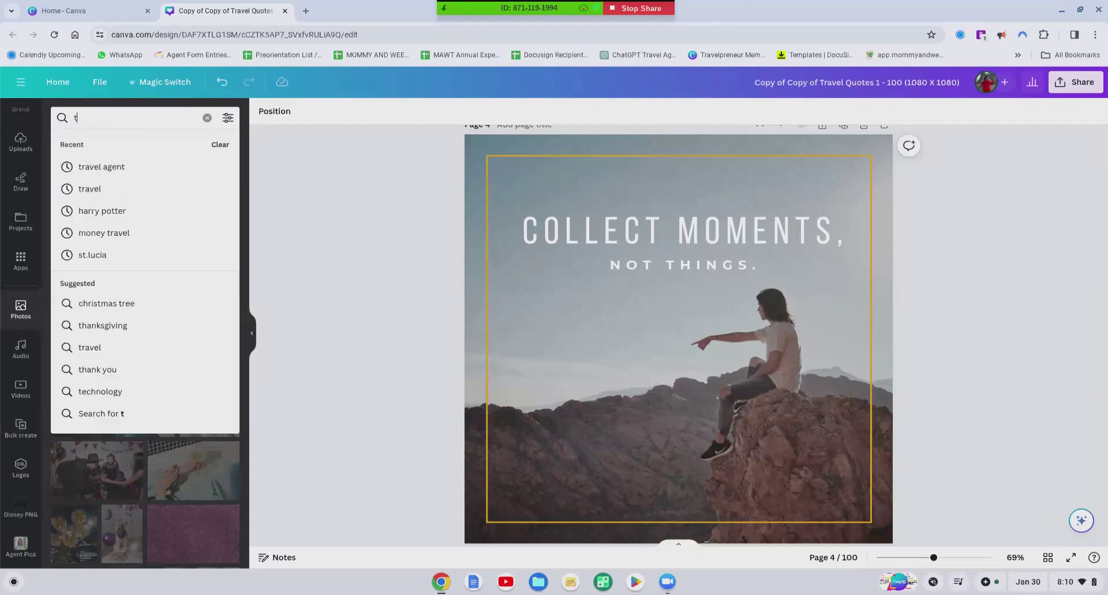
pyautogui.write('ravel')
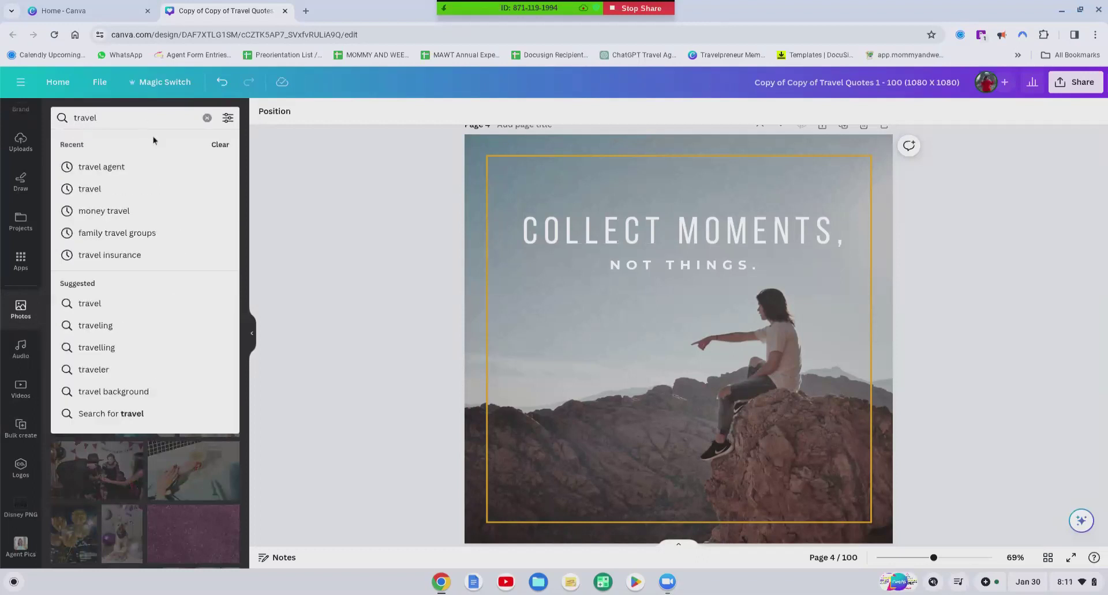
pyautogui.press('Return')
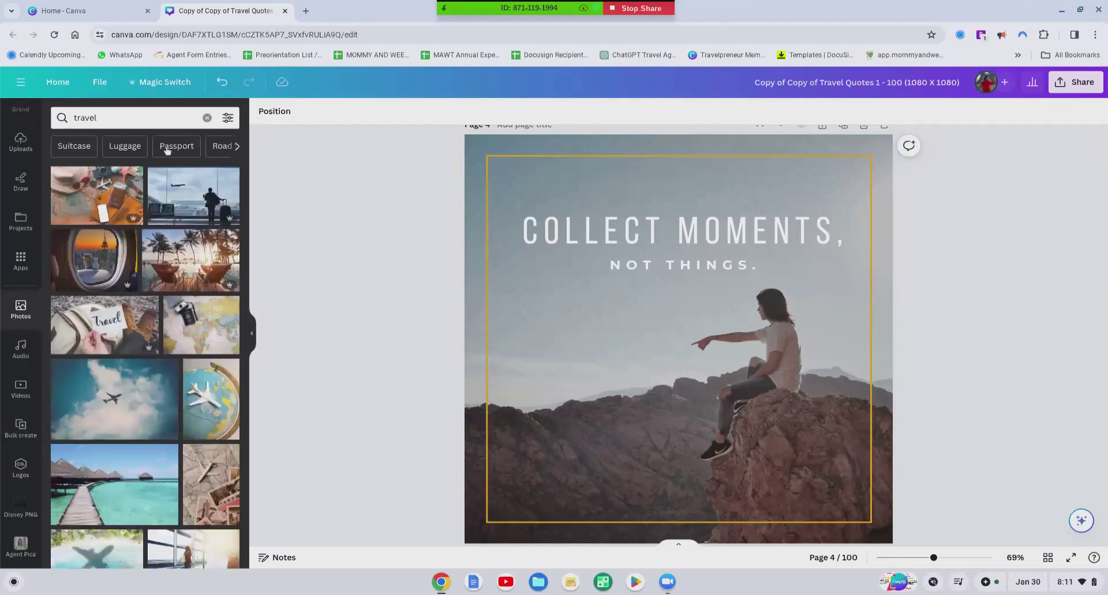
pyautogui.moveTo(124, 238); pyautogui.dragTo(306, 278)
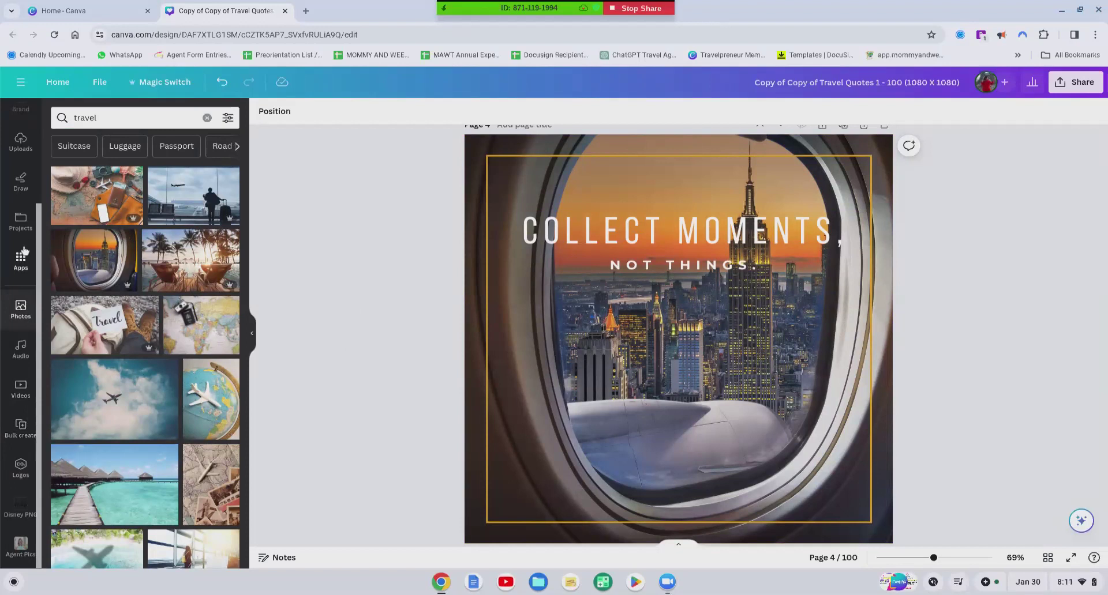
# Try the uploaded gold Buddha statue photo as page 4's background, and replace it with the uploaded photo of the giant white Buddha.
pyautogui.click(18, 152)
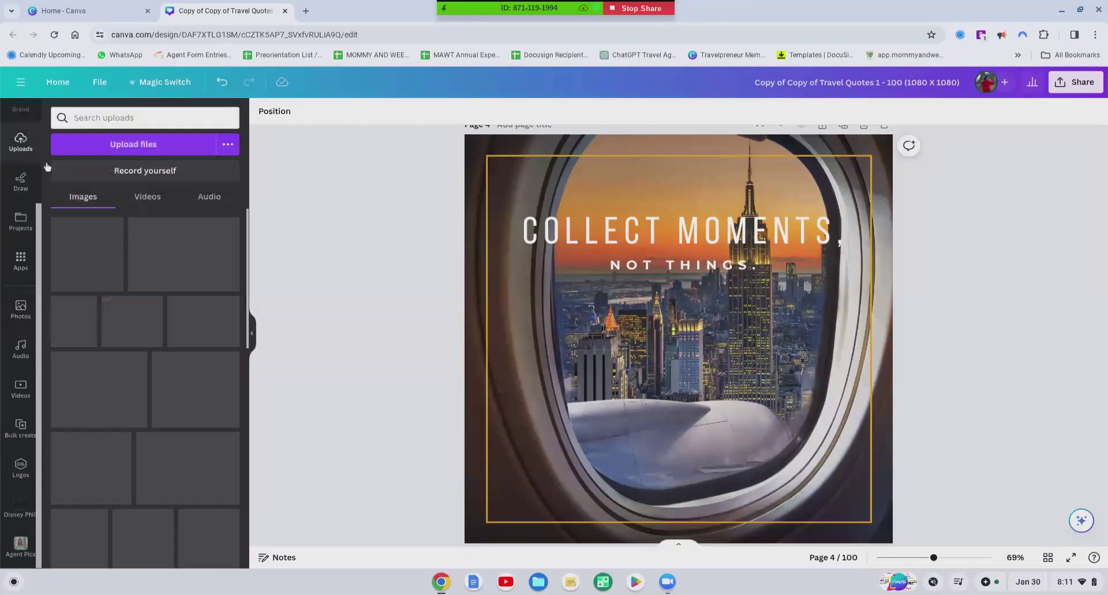
pyautogui.scroll(-10, 134, 254)
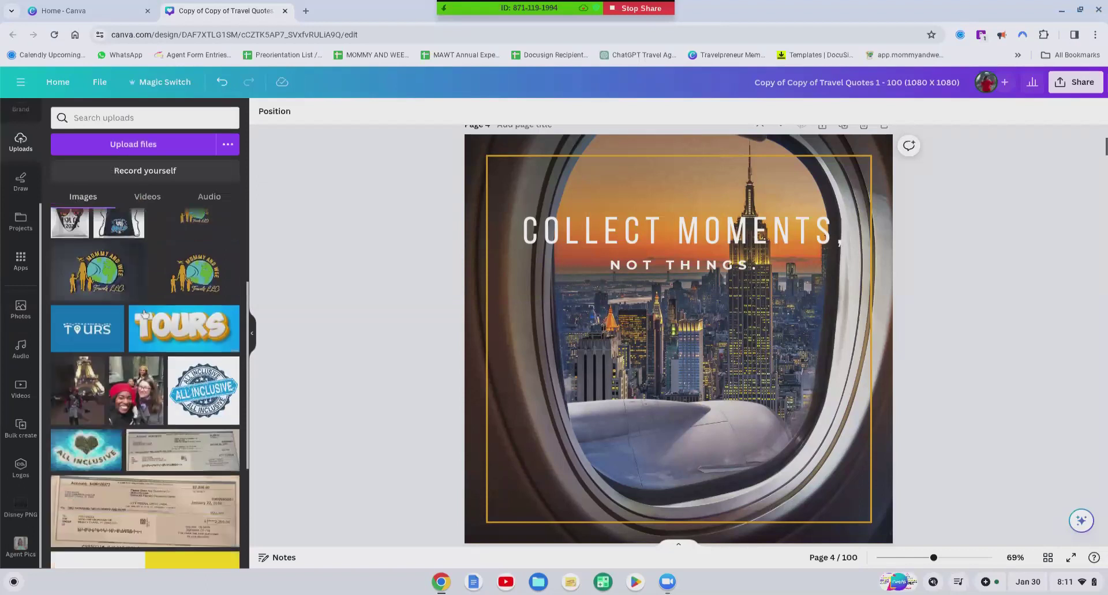
pyautogui.scroll(-3, 145, 387)
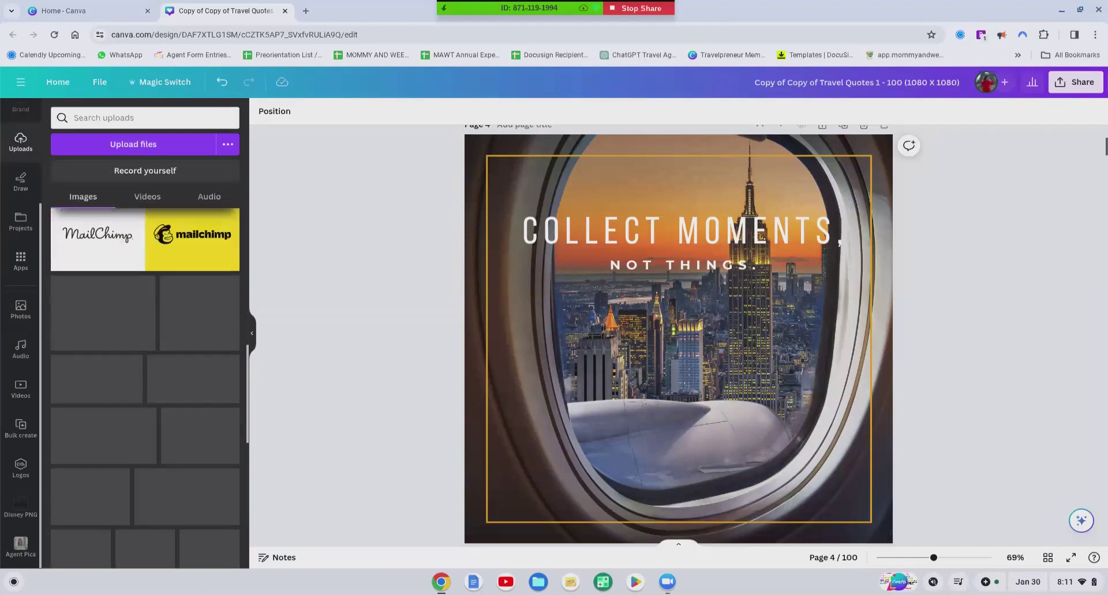
pyautogui.scroll(-4, 144, 277)
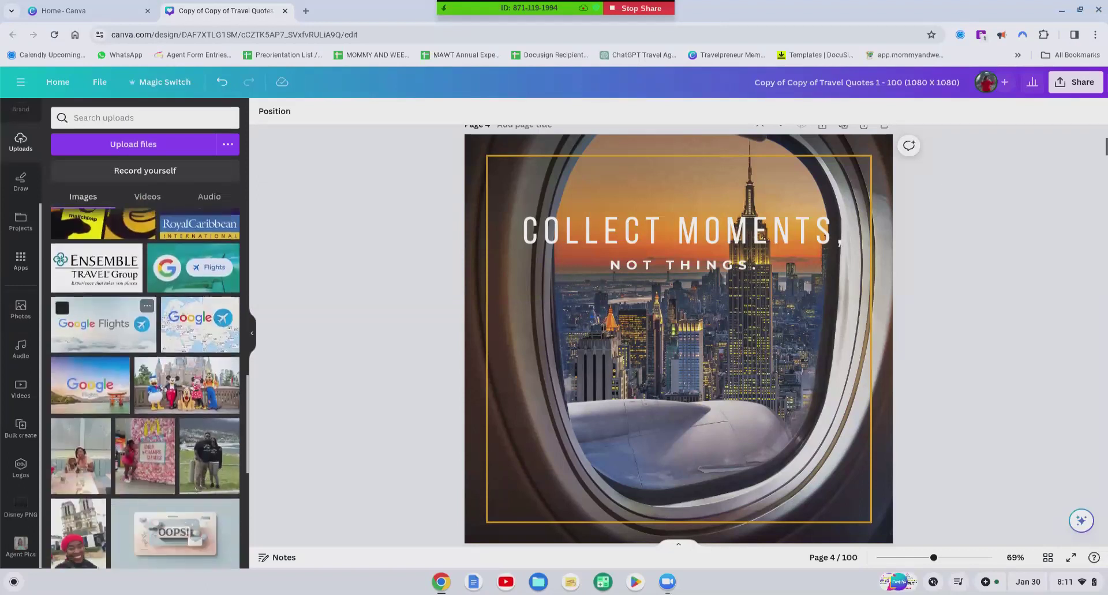
pyautogui.scroll(-3, 145, 386)
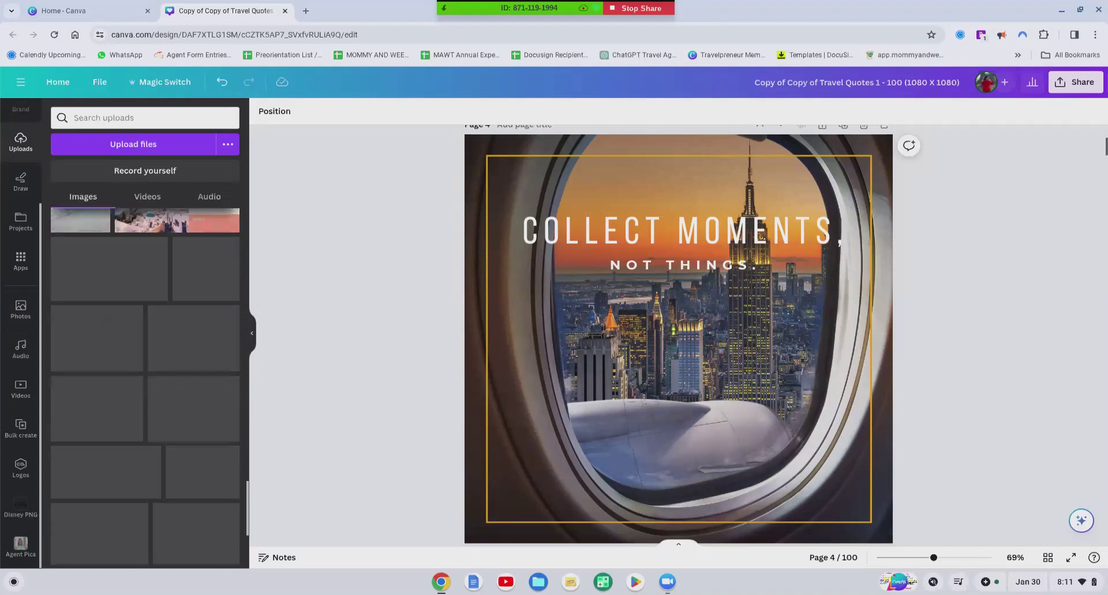
pyautogui.scroll(3, 144, 388)
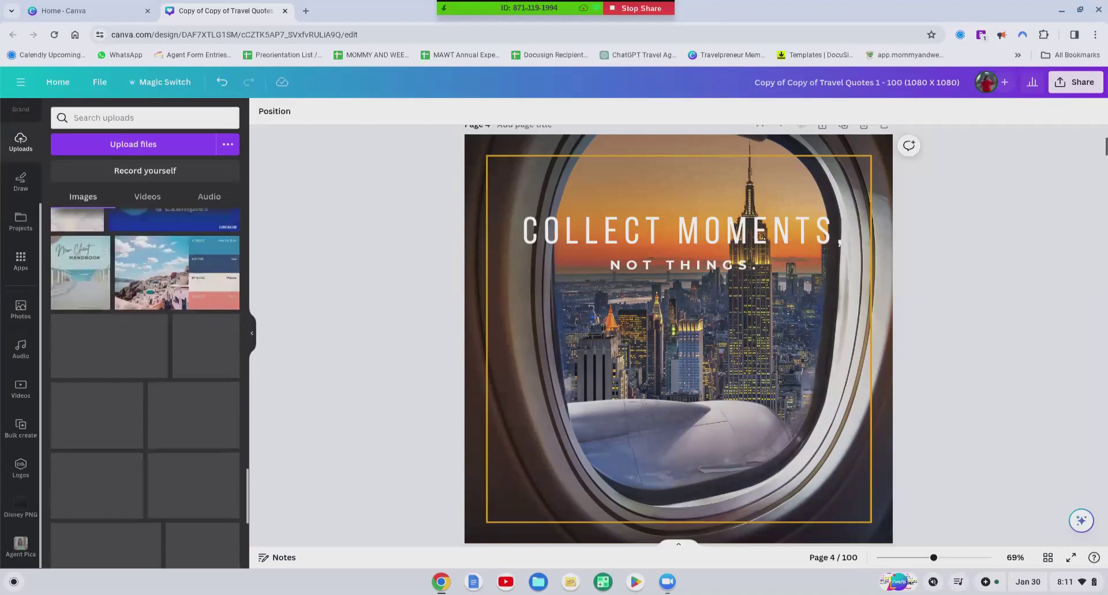
pyautogui.scroll(-5, 144, 388)
pyautogui.scroll(-5, 145, 388)
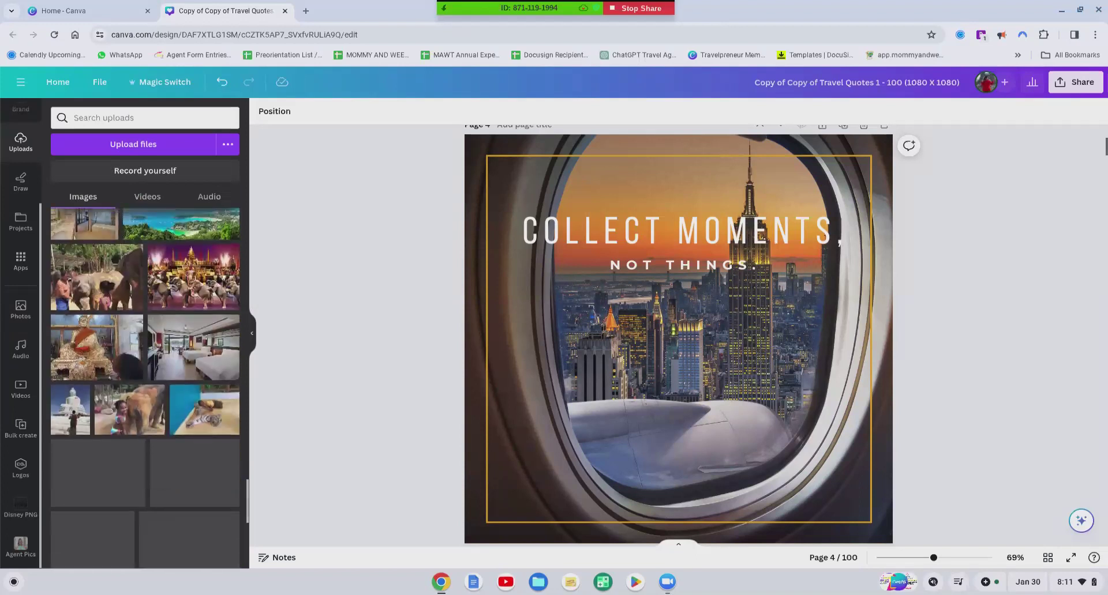
pyautogui.scroll(-1, 95, 316)
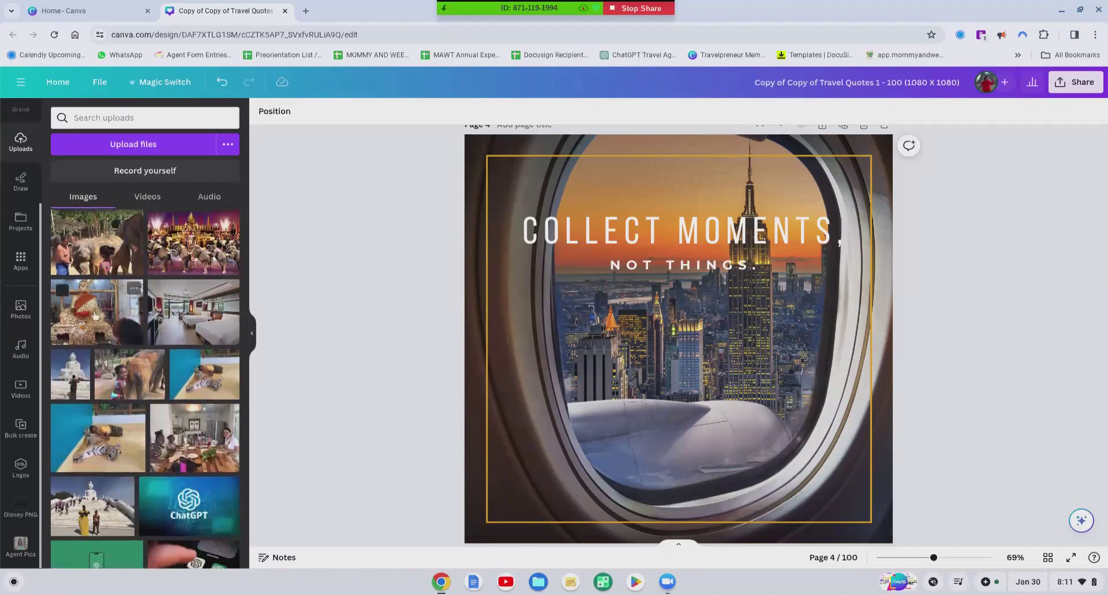
pyautogui.moveTo(96, 314); pyautogui.dragTo(450, 184)
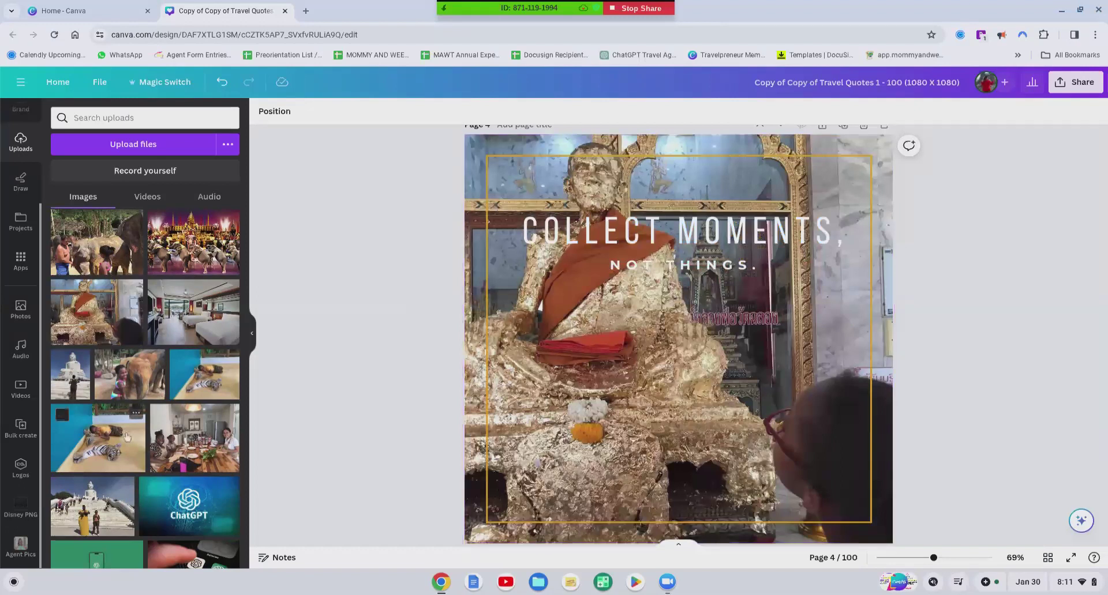
pyautogui.moveTo(92, 506); pyautogui.dragTo(554, 185)
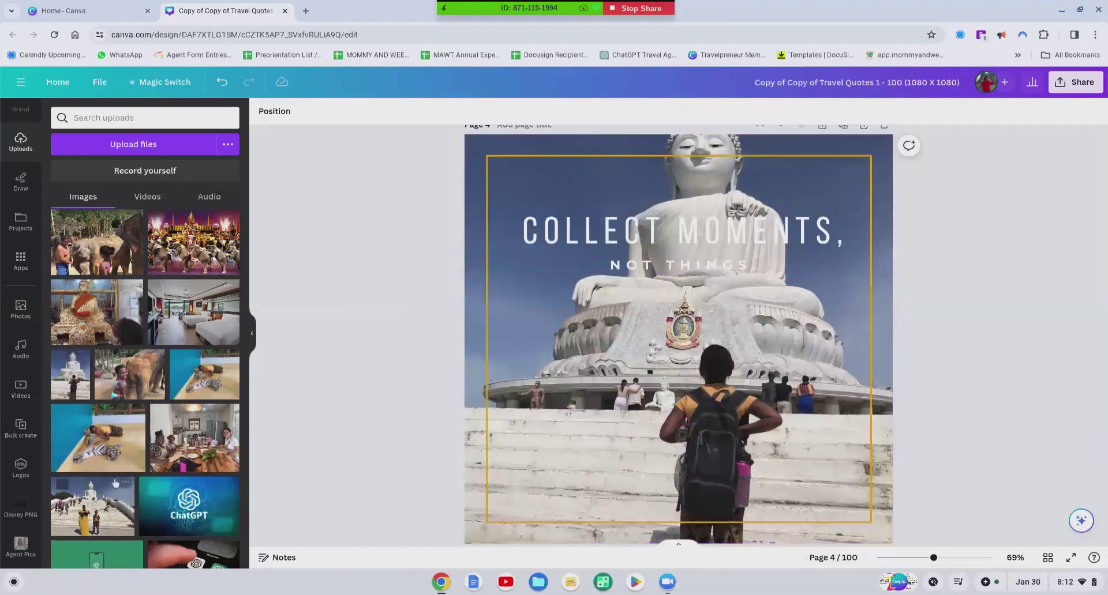
pyautogui.scroll(-5, 113, 483)
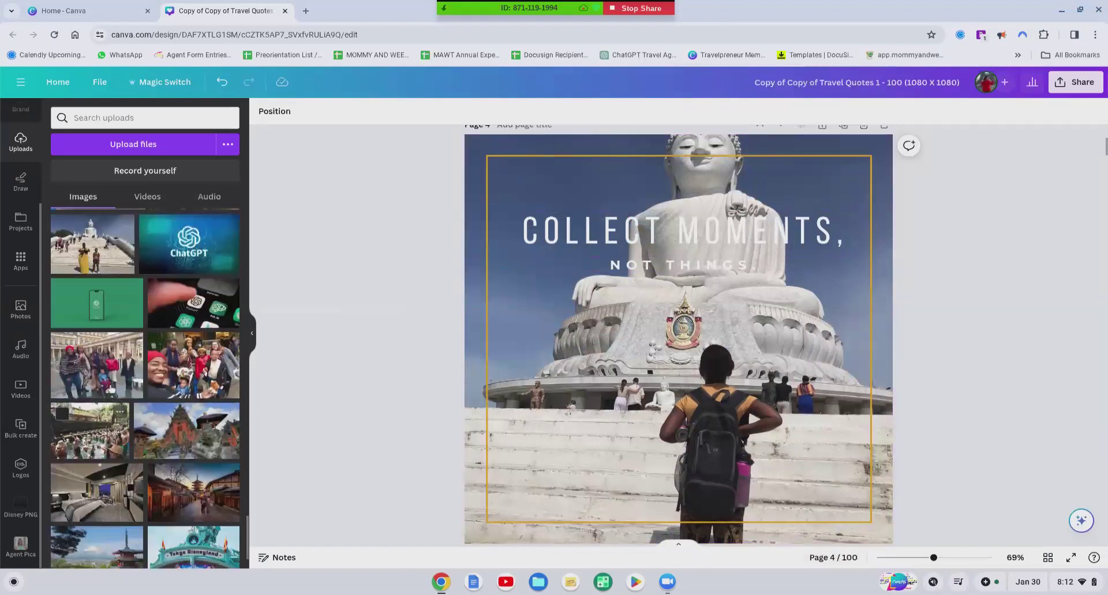
# Set the uploaded Paris group photo as page 4's background, and try the uploaded Mickey waffle photo in its place.
pyautogui.moveTo(106, 372); pyautogui.dragTo(519, 358)
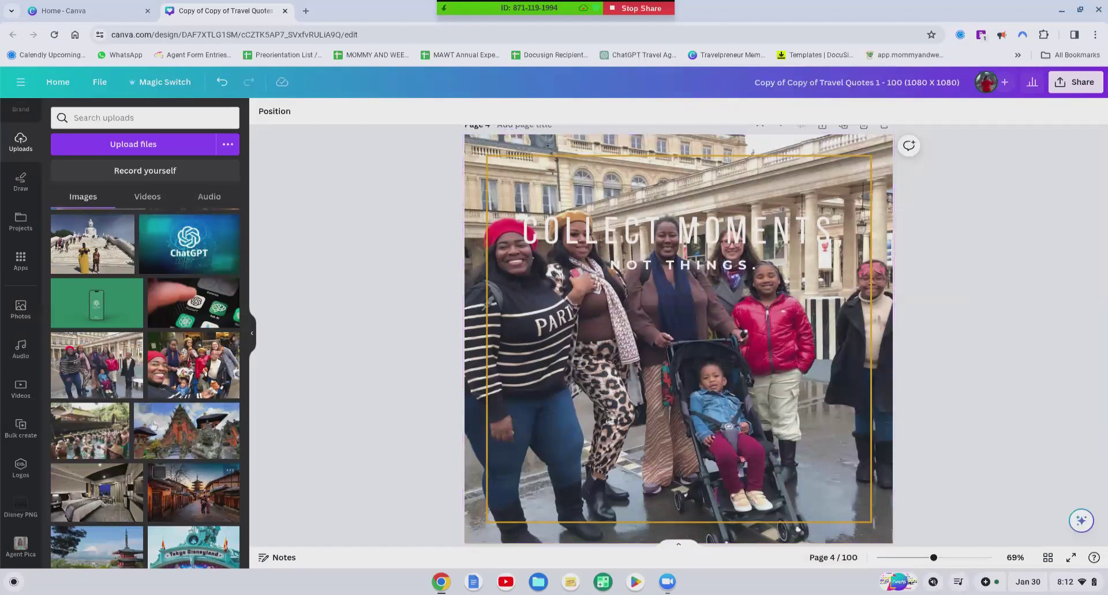
pyautogui.scroll(-5, 153, 426)
pyautogui.scroll(-3, 153, 427)
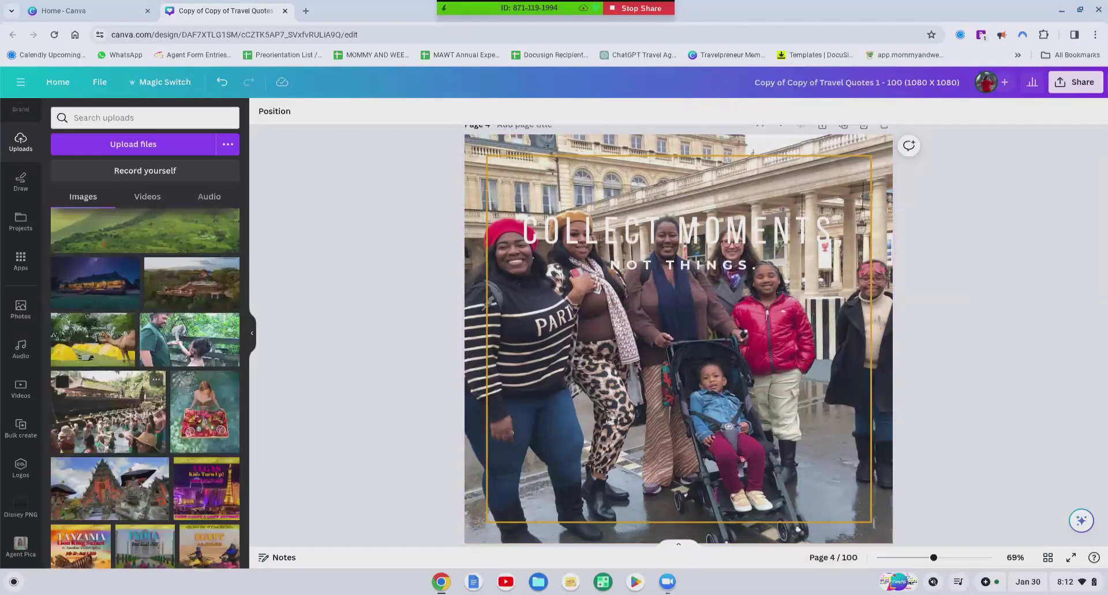
pyautogui.scroll(-3, 153, 381)
pyautogui.scroll(-4, 145, 387)
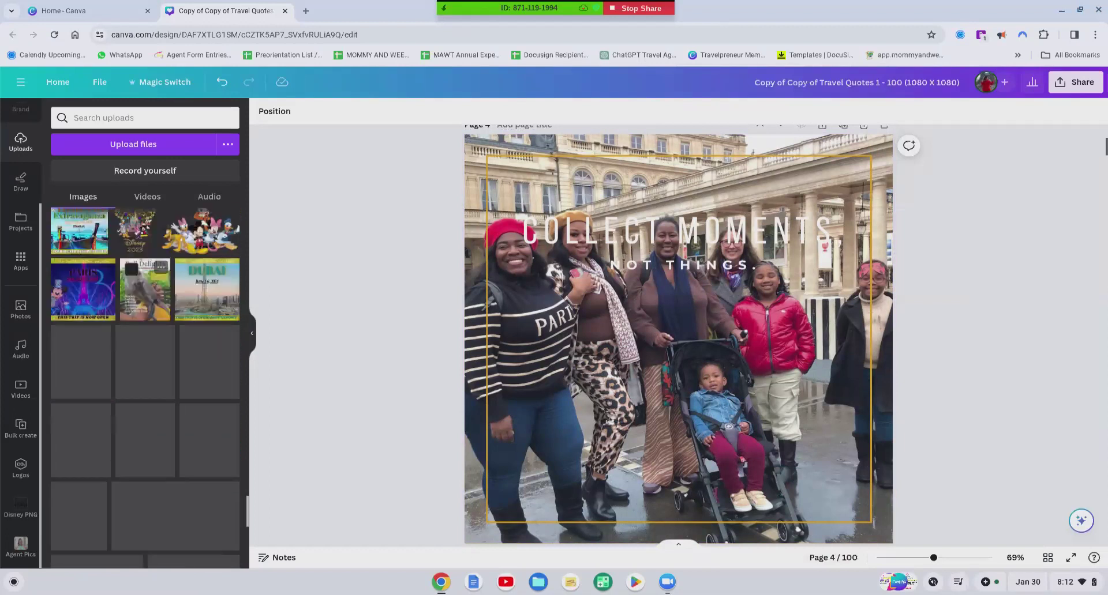
pyautogui.scroll(-4, 146, 375)
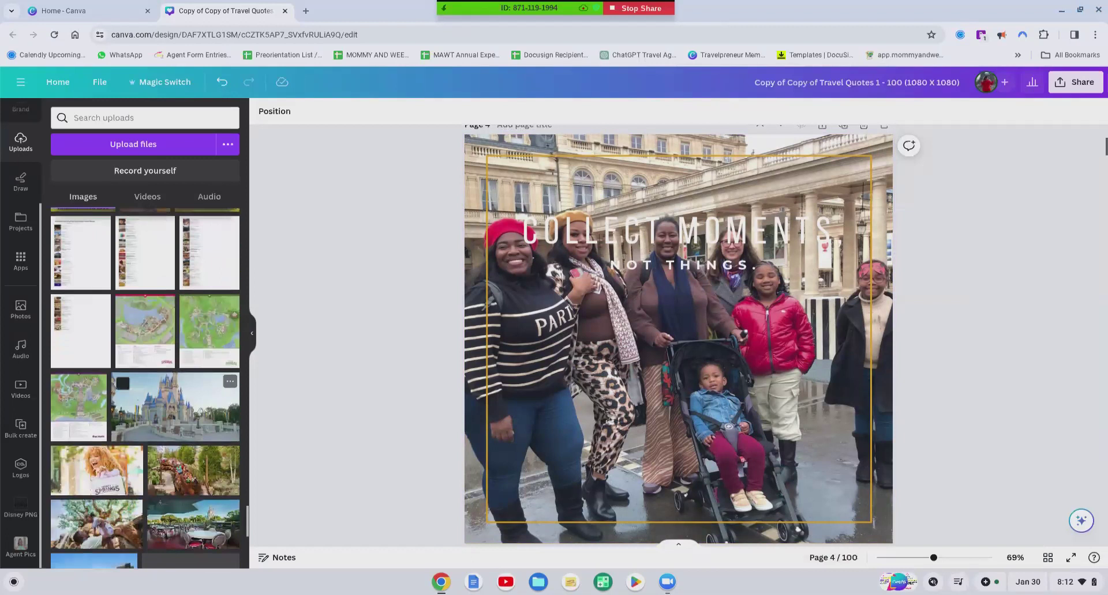
pyautogui.scroll(-1, 145, 388)
pyautogui.scroll(-3, 146, 381)
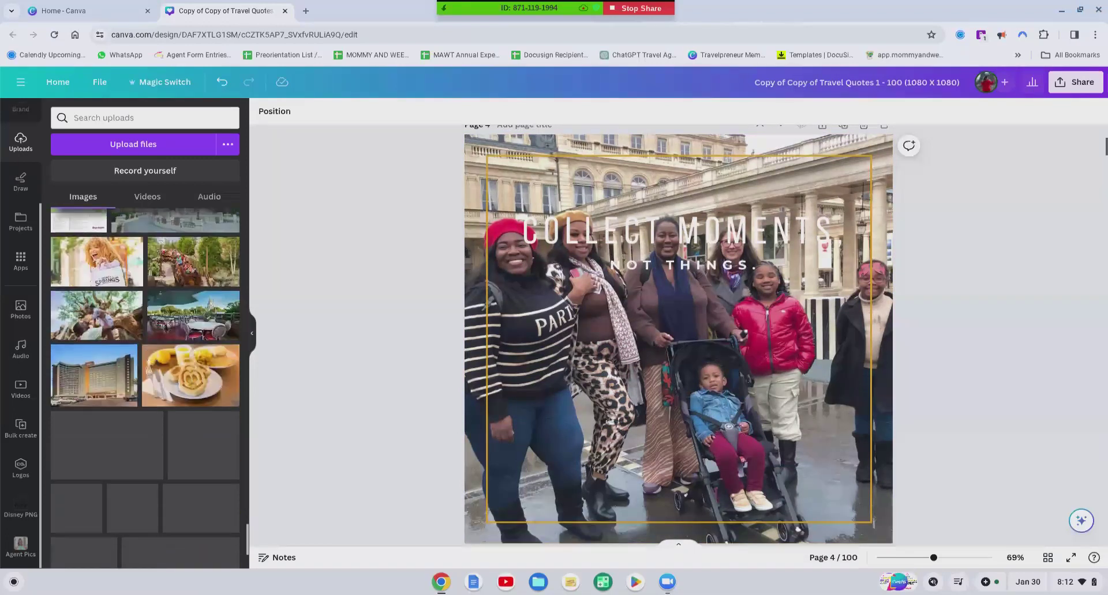
pyautogui.moveTo(218, 356); pyautogui.dragTo(499, 348)
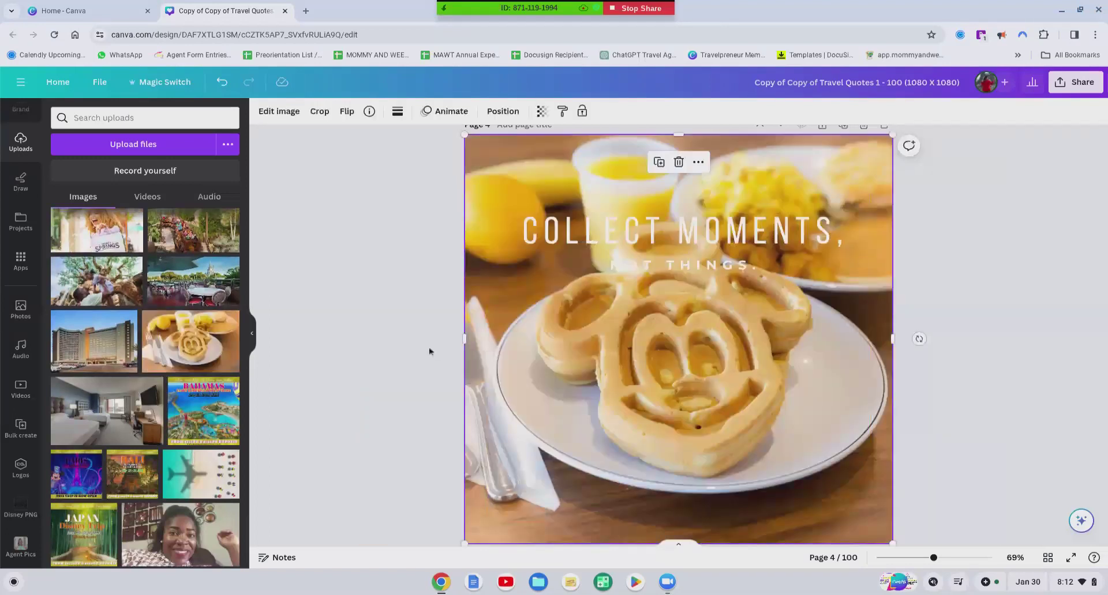
pyautogui.click(222, 84)
# Preview the uploaded photo of the woman in a black abaya and the camel ride photo as page 4's background.
pyautogui.scroll(-10, 218, 307)
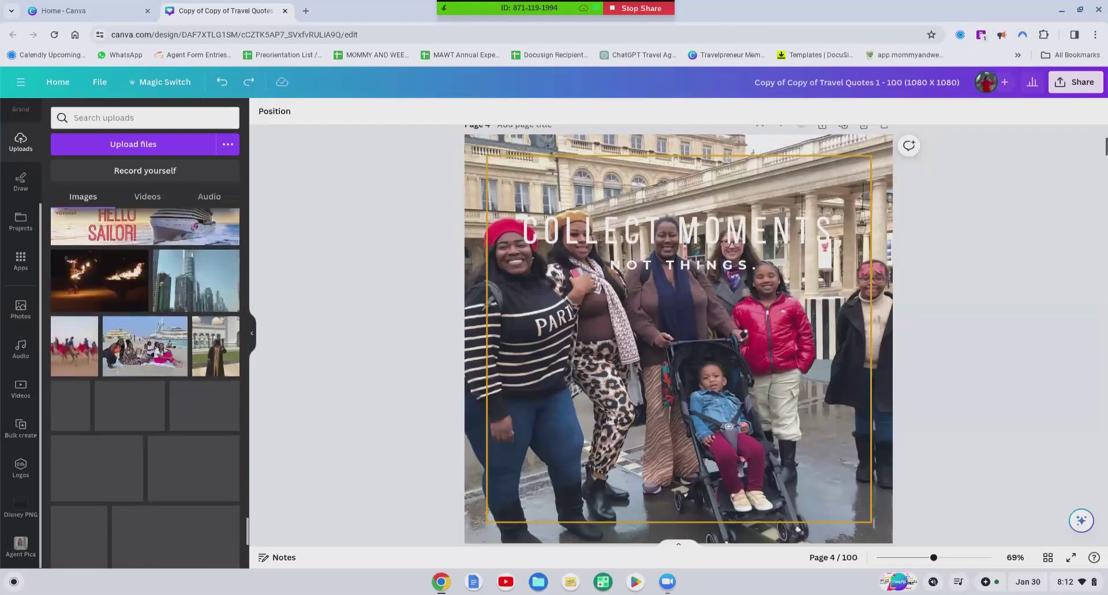
pyautogui.moveTo(216, 352); pyautogui.dragTo(508, 348)
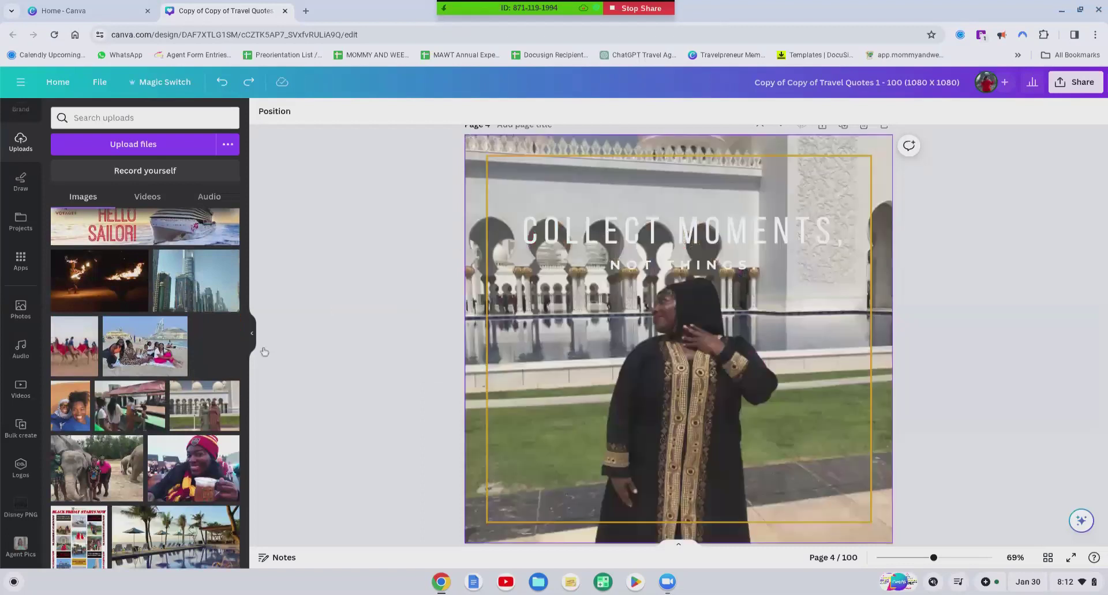
pyautogui.moveTo(265, 352); pyautogui.dragTo(267, 356)
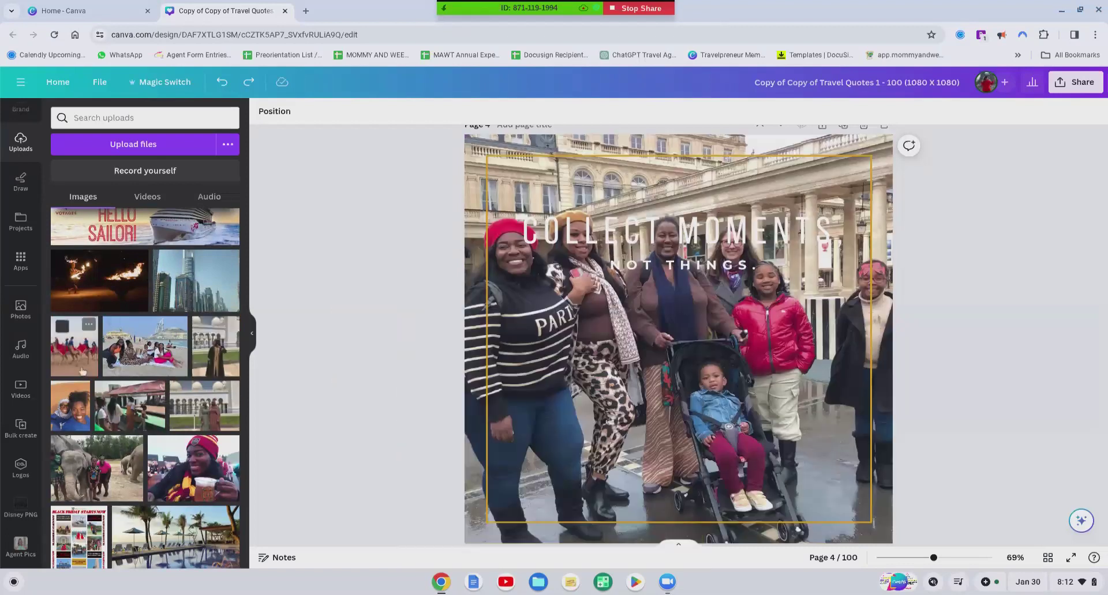
pyautogui.moveTo(78, 367); pyautogui.dragTo(269, 376)
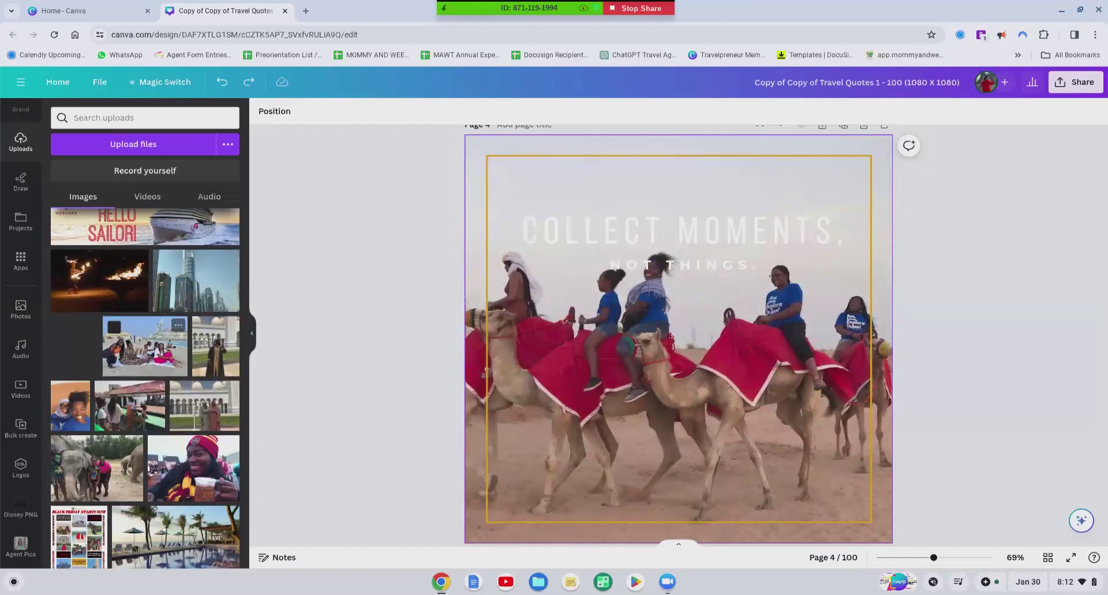
pyautogui.moveTo(270, 376); pyautogui.dragTo(176, 467)
# Set the uploaded palm-lined pool photo as page 4's background and delete the extra copy placed on the page.
pyautogui.scroll(-2, 124, 369)
pyautogui.scroll(-4, 95, 363)
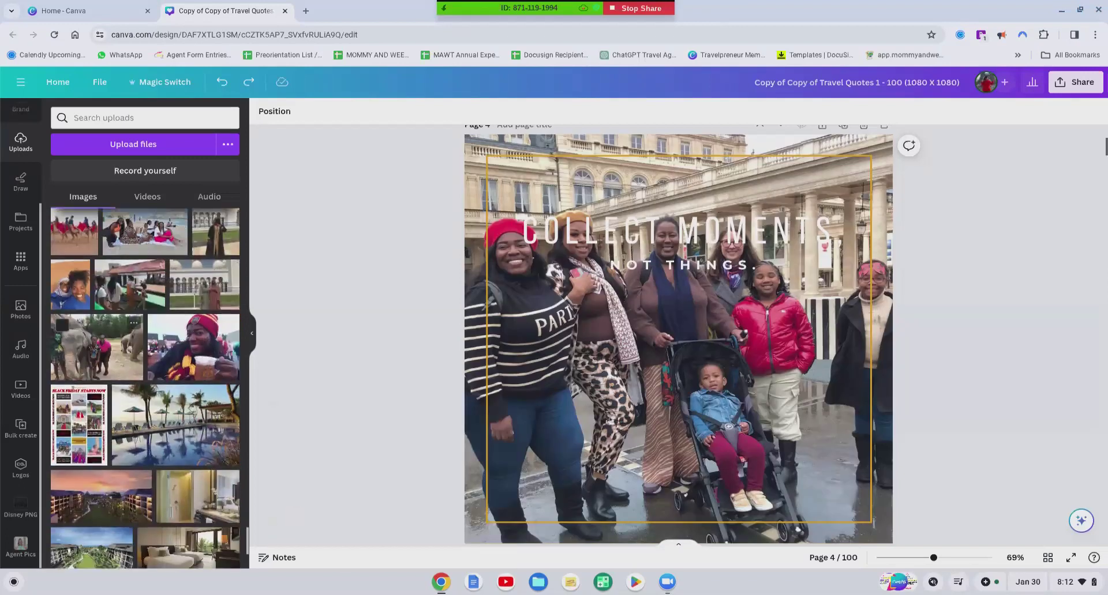
pyautogui.scroll(-3, 144, 386)
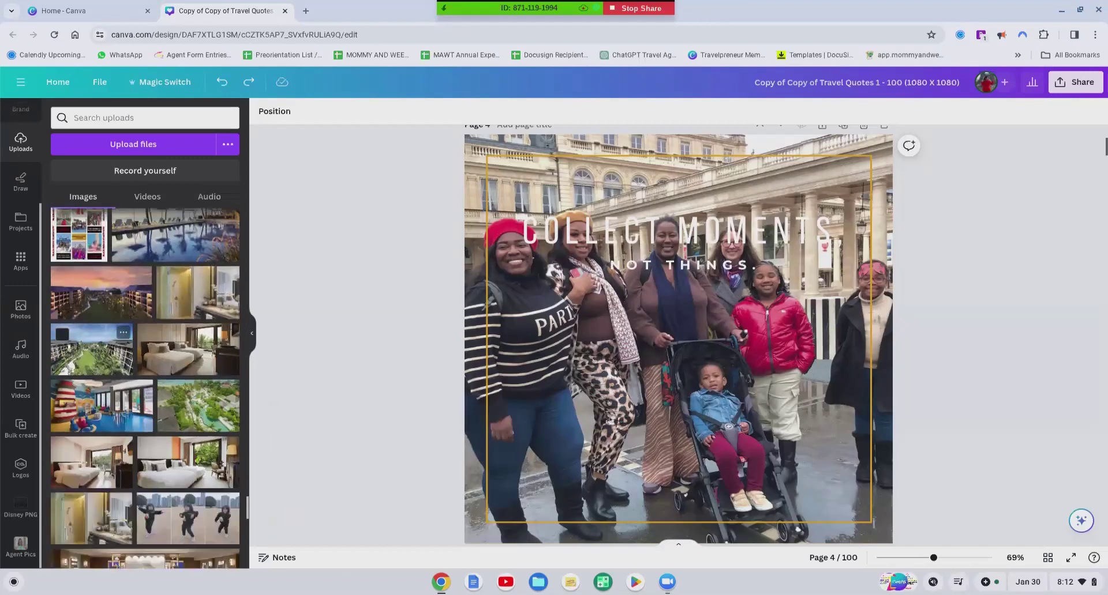
pyautogui.scroll(8, 146, 388)
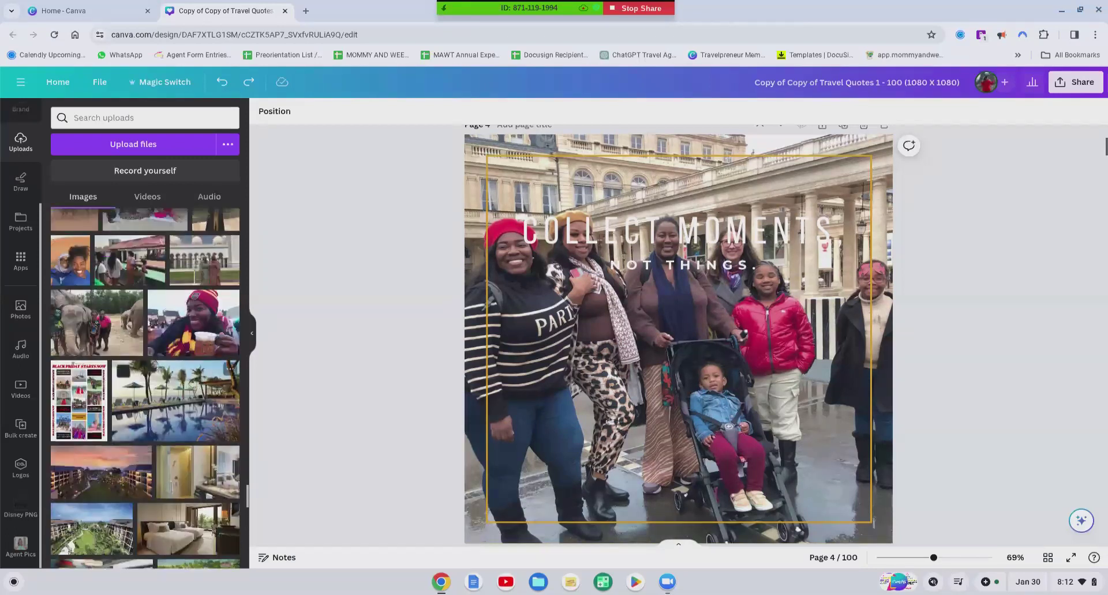
pyautogui.moveTo(169, 429); pyautogui.dragTo(542, 424)
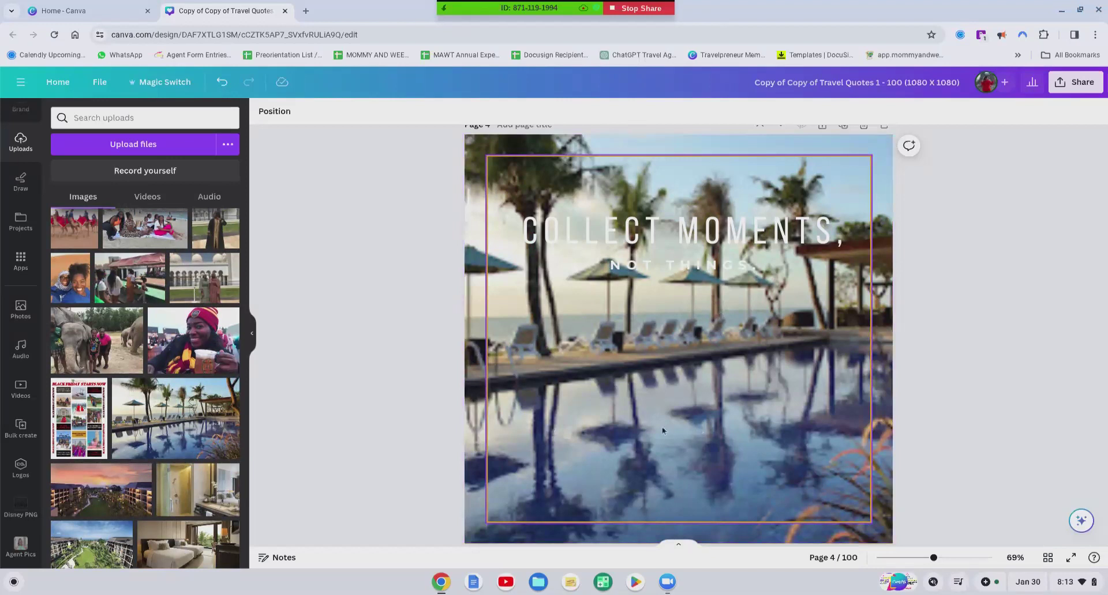
pyautogui.moveTo(205, 451); pyautogui.dragTo(359, 423)
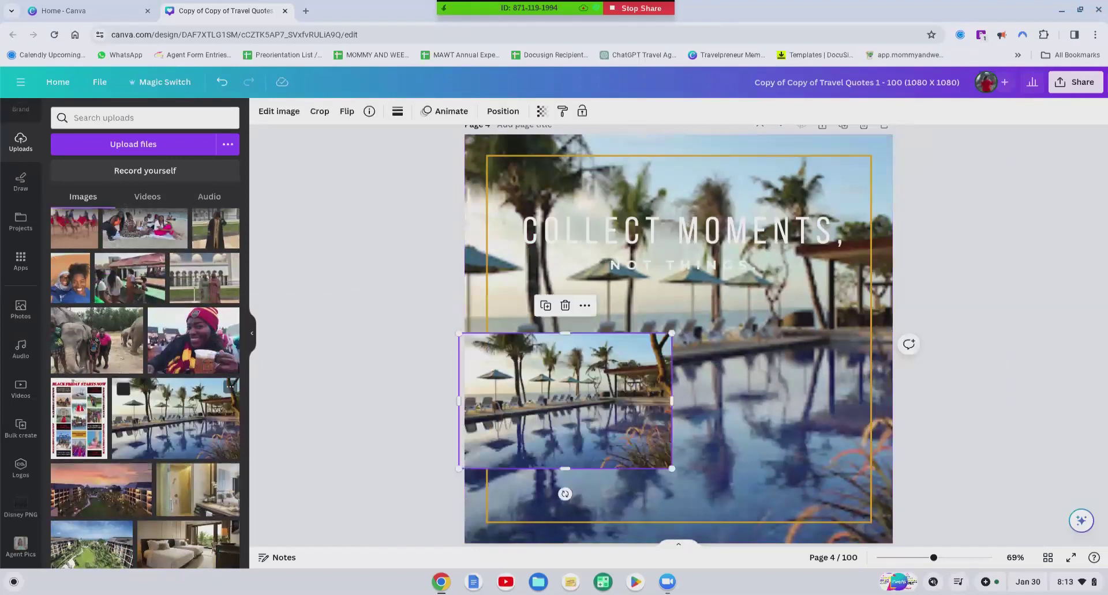
pyautogui.press('Delete')
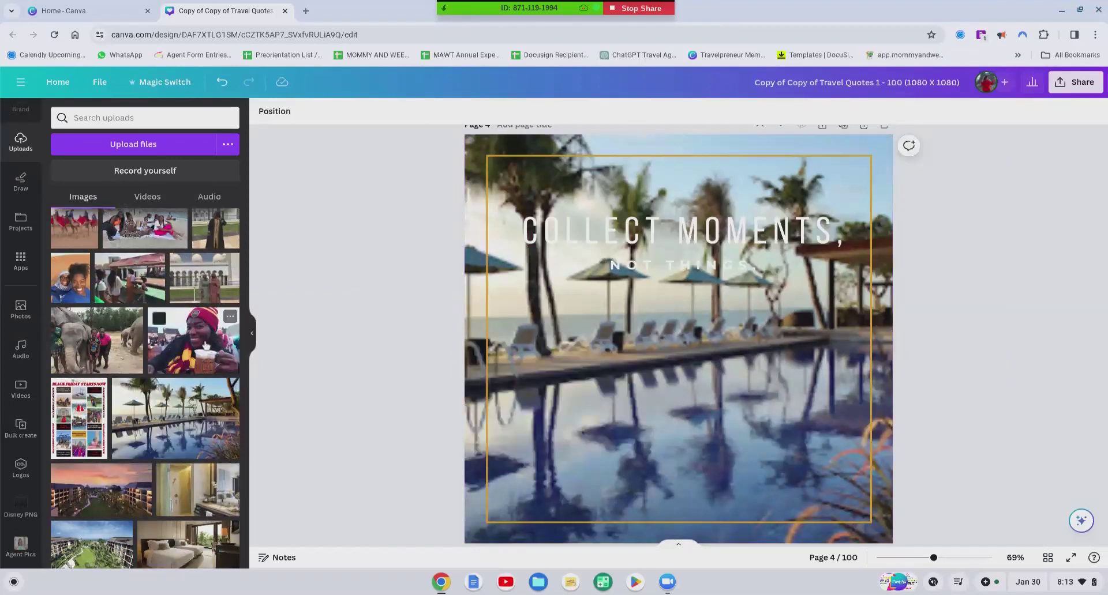
# Replace page 4's background with the uploaded photo of the woman and girl standing beside the elephant.
pyautogui.scroll(-5, 206, 346)
pyautogui.scroll(5, 206, 348)
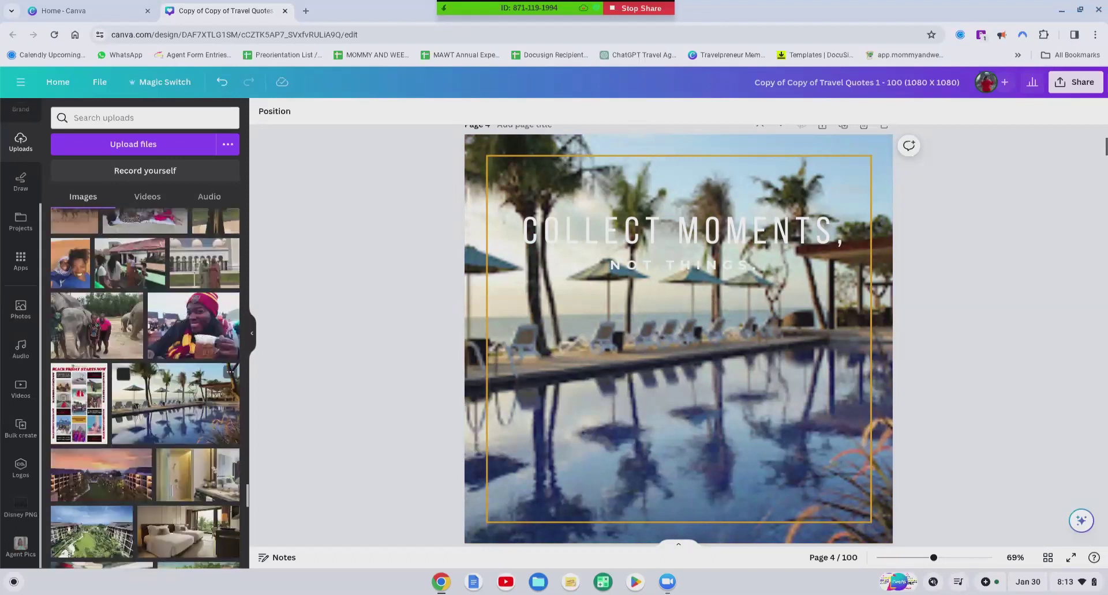
pyautogui.click(110, 345)
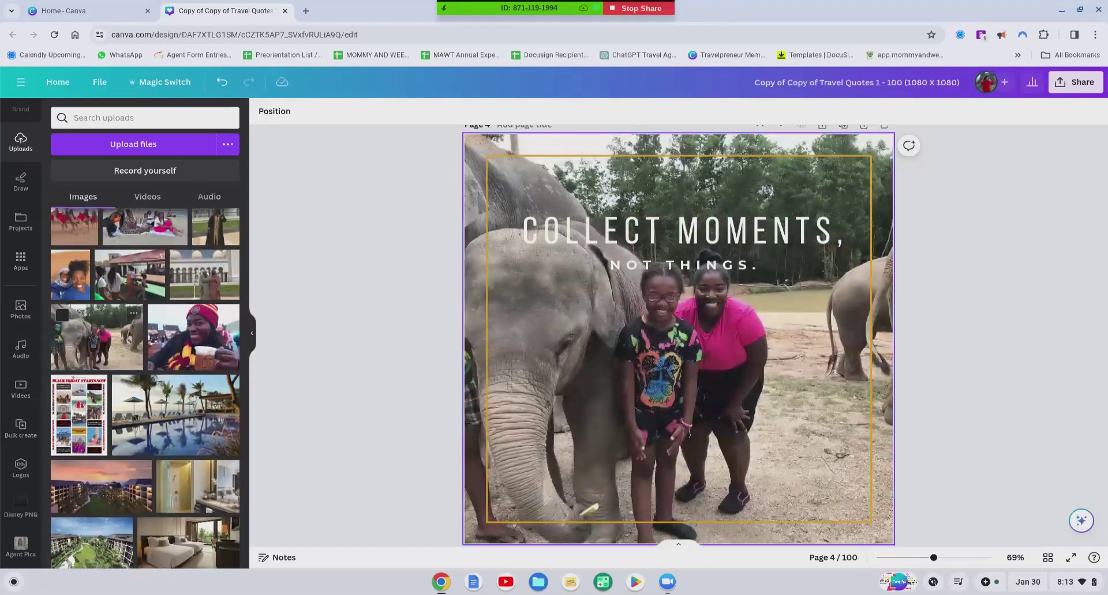
pyautogui.moveTo(215, 380)
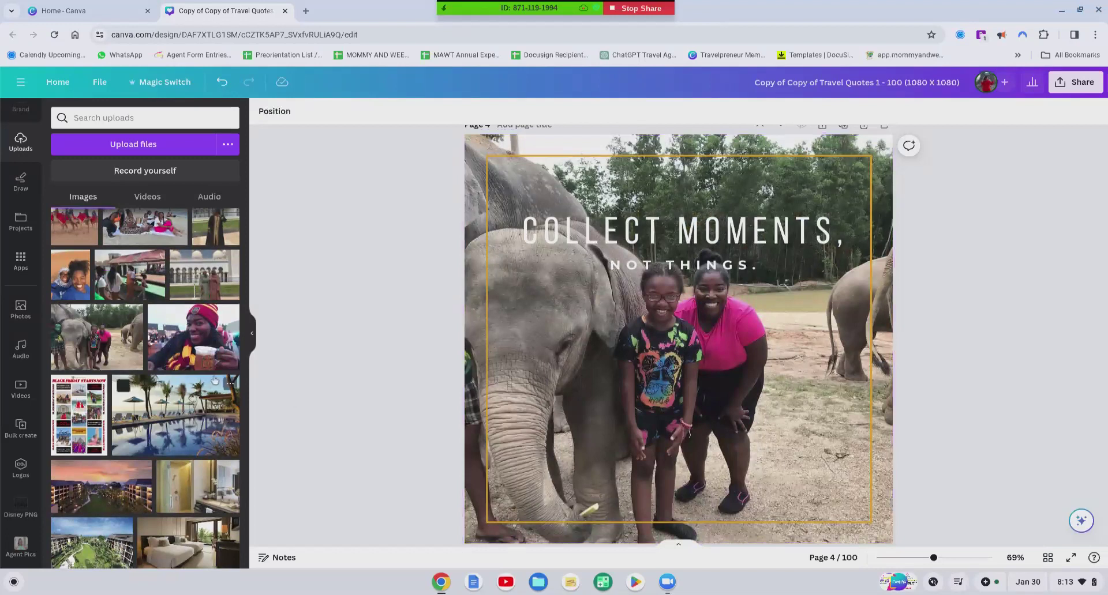
pyautogui.scroll(-1, 215, 380)
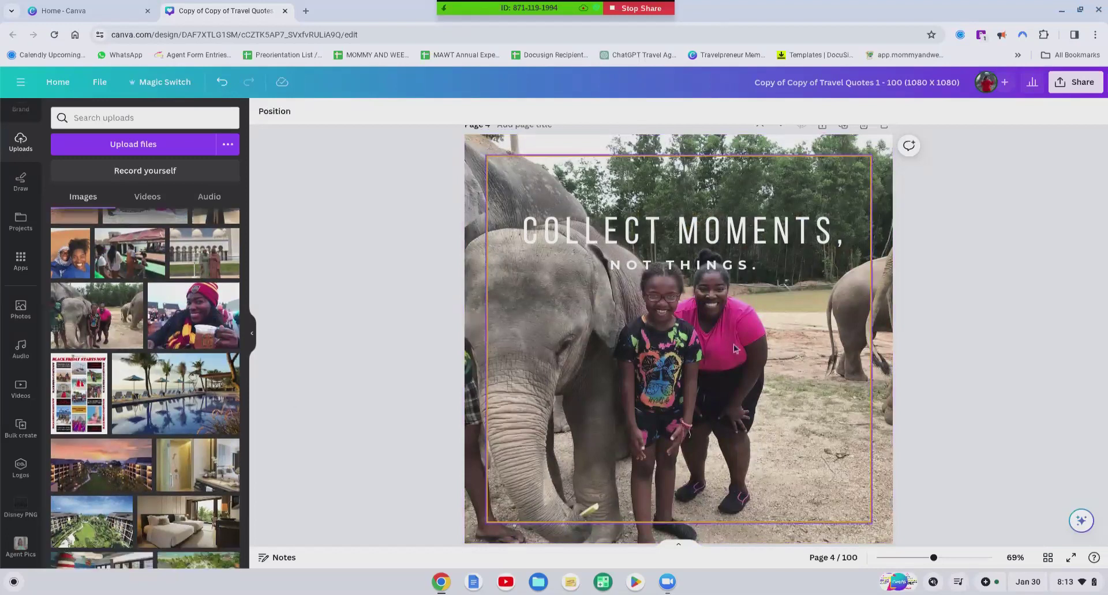
# Recolor the "LIFE MOVES PRETTY FAST." heading on page 6 with the gold document color #e4a41d.
pyautogui.scroll(-5, 867, 397)
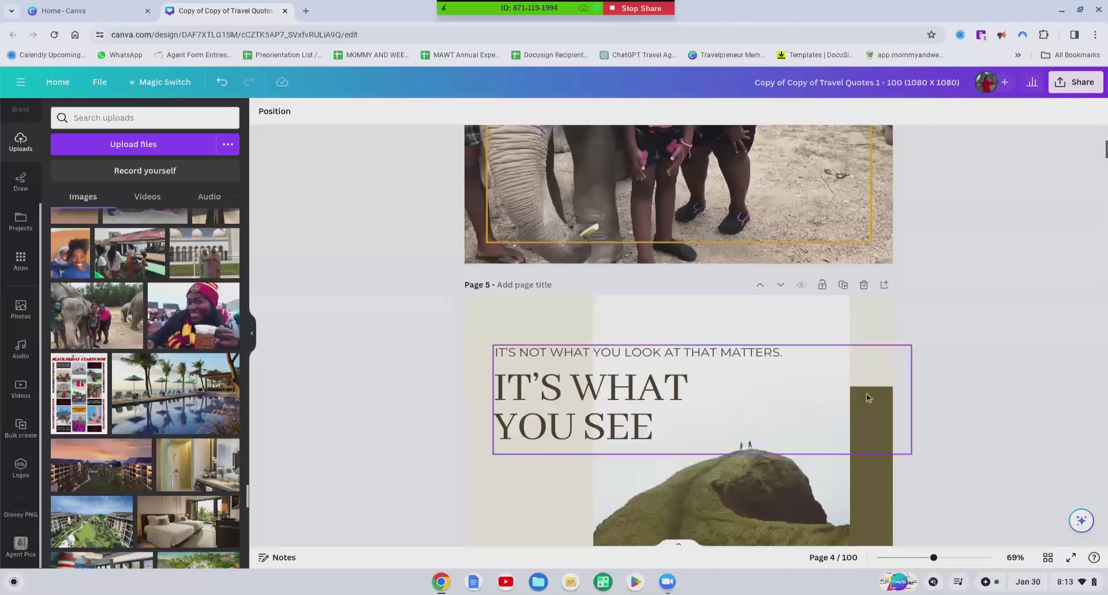
pyautogui.scroll(-3, 687, 337)
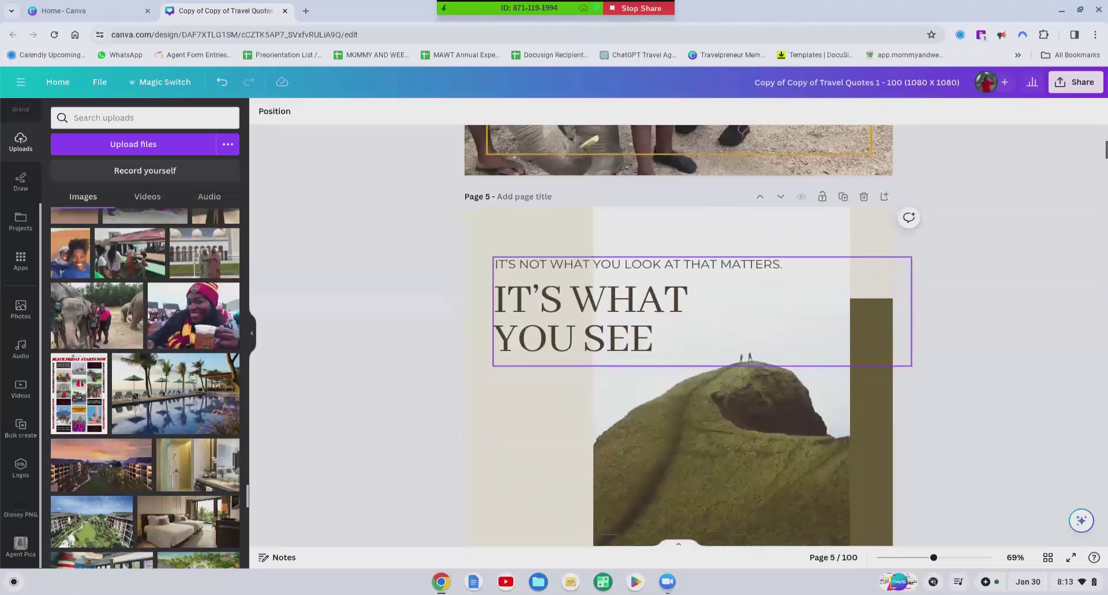
pyautogui.scroll(-1, 687, 337)
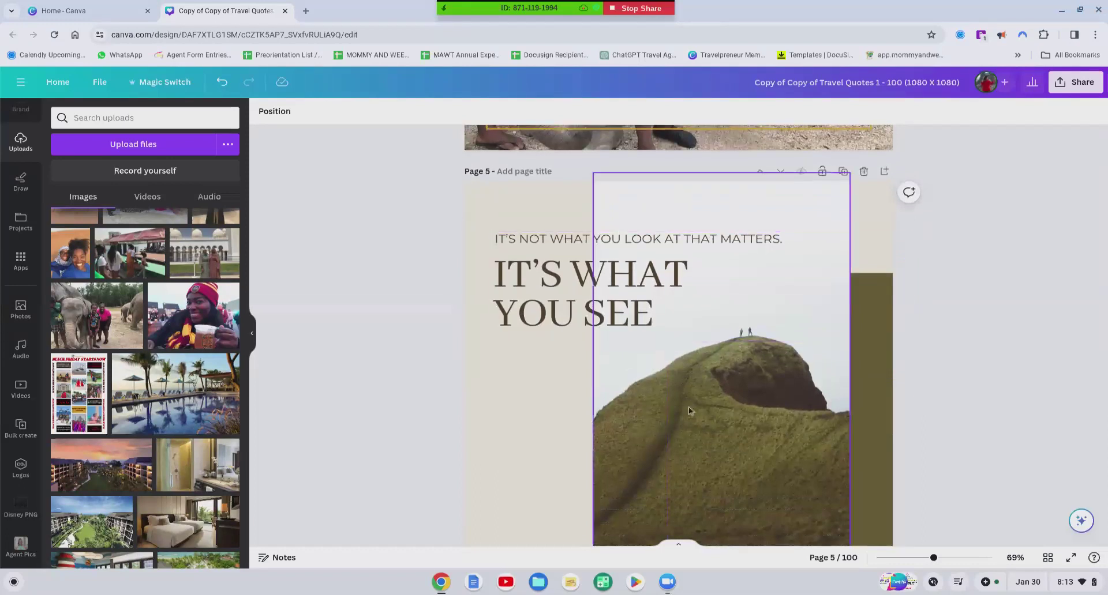
pyautogui.scroll(-5, 688, 407)
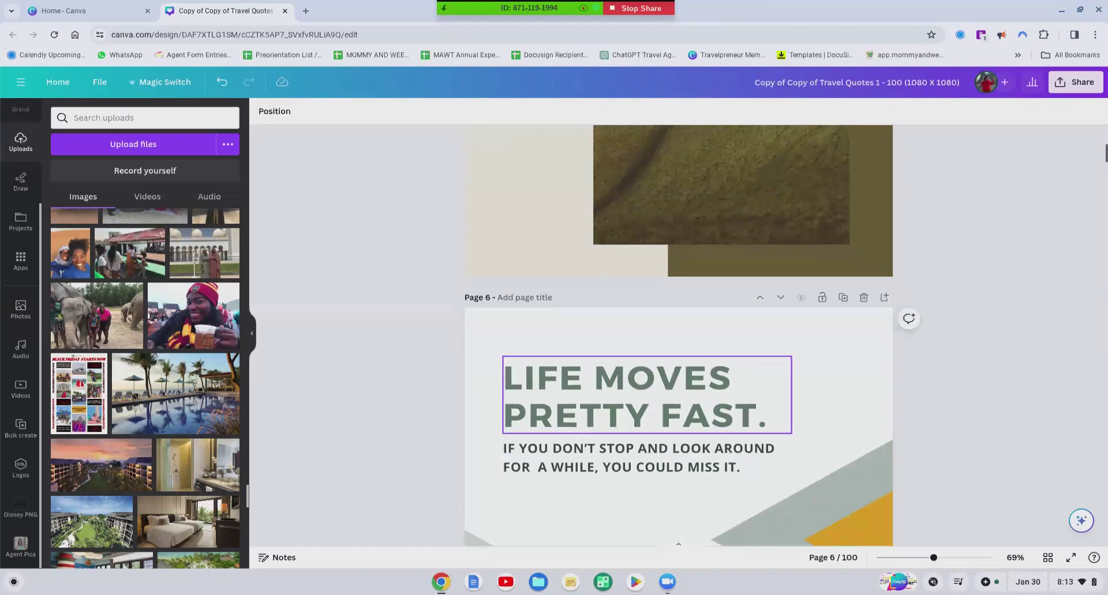
pyautogui.click(690, 411)
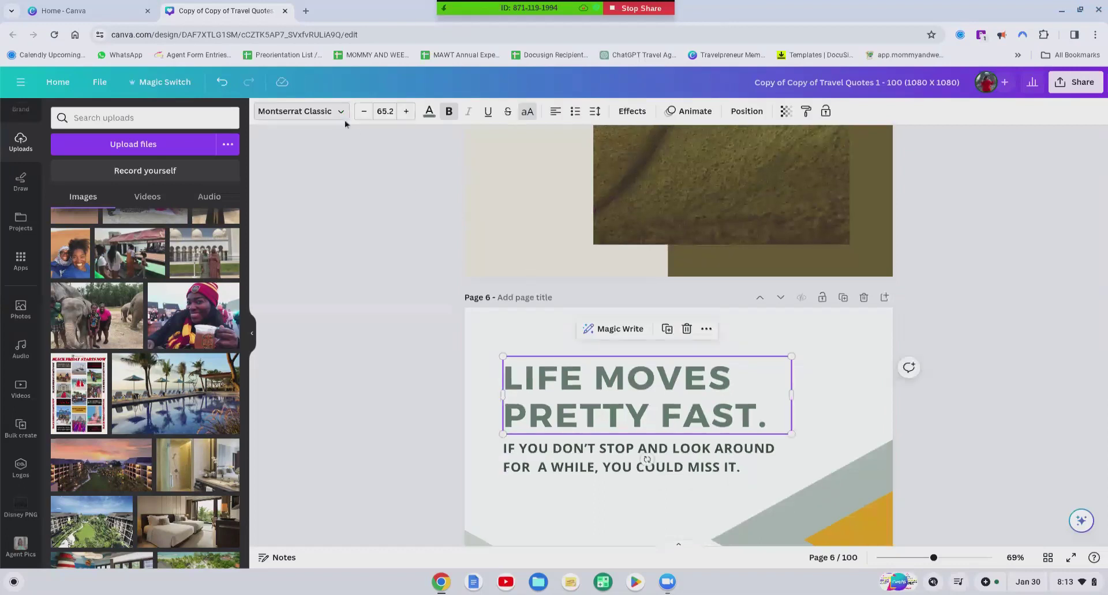
pyautogui.click(332, 111)
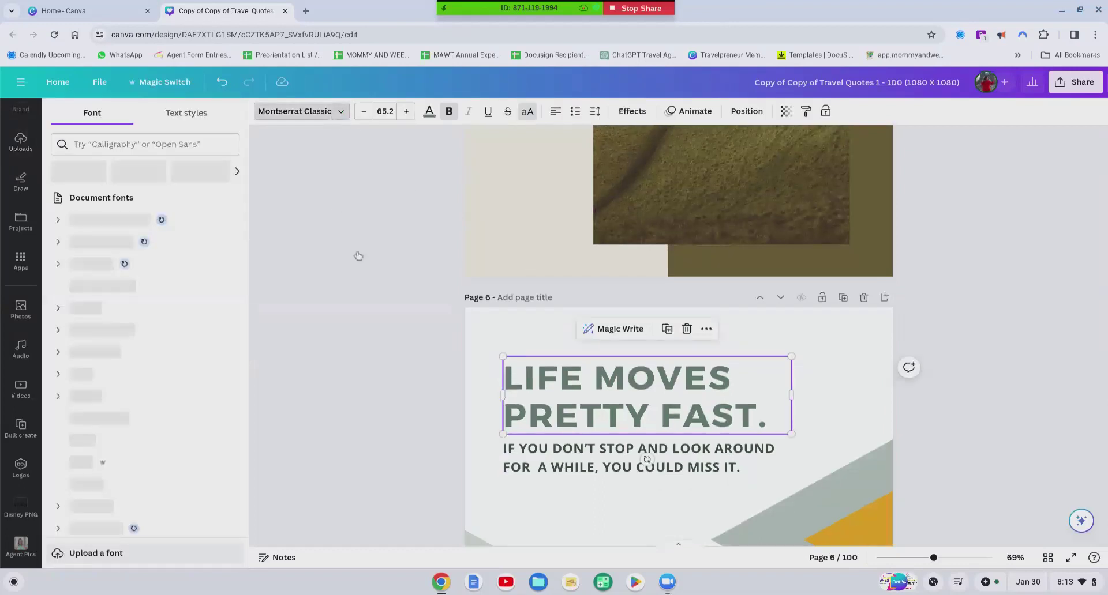
pyautogui.press('Escape')
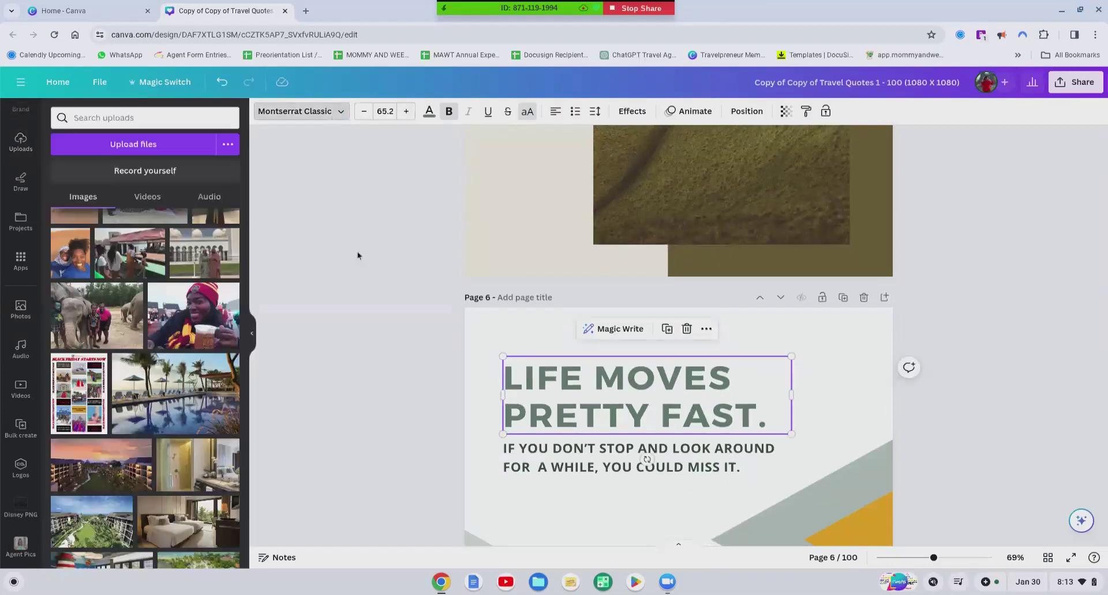
pyautogui.click(429, 111)
pyautogui.scroll(-3, 177, 426)
pyautogui.scroll(-6, 178, 425)
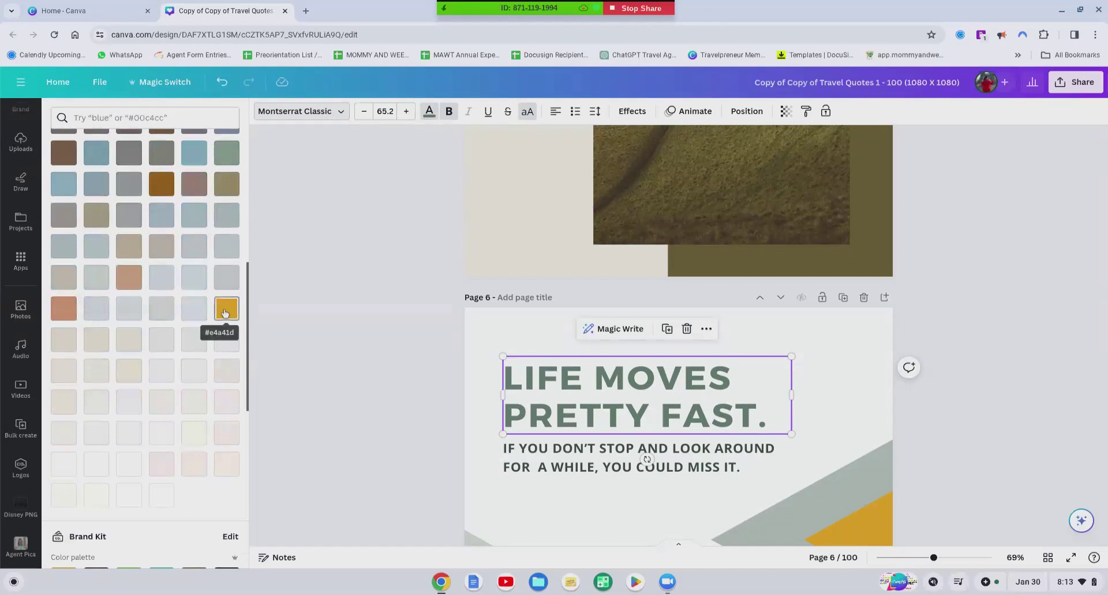
pyautogui.click(225, 313)
pyautogui.scroll(-3, 225, 313)
pyautogui.scroll(3, 160, 536)
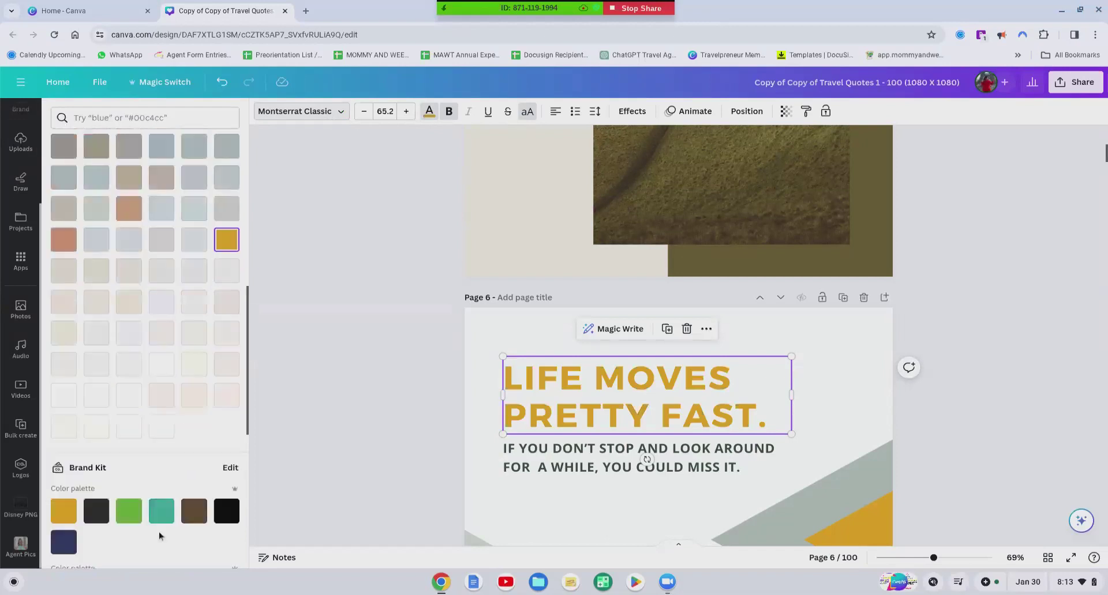
pyautogui.click(372, 182)
pyautogui.click(541, 351)
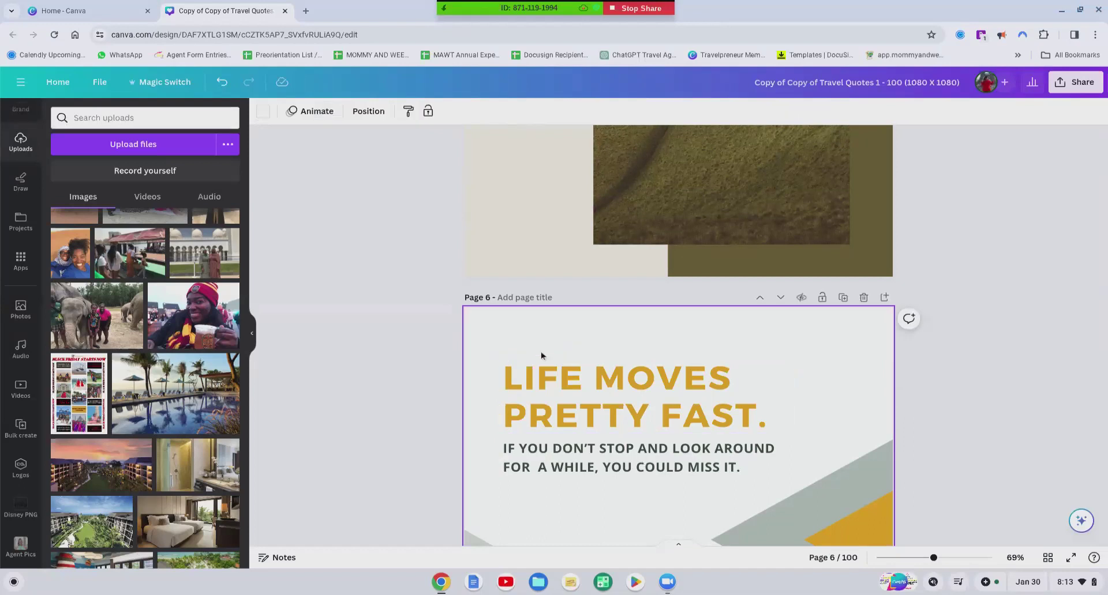
# Apply the gold from the Brand Kit color palette to page 6's "LIFE MOVES PRETTY FAST." heading.
pyautogui.click(555, 403)
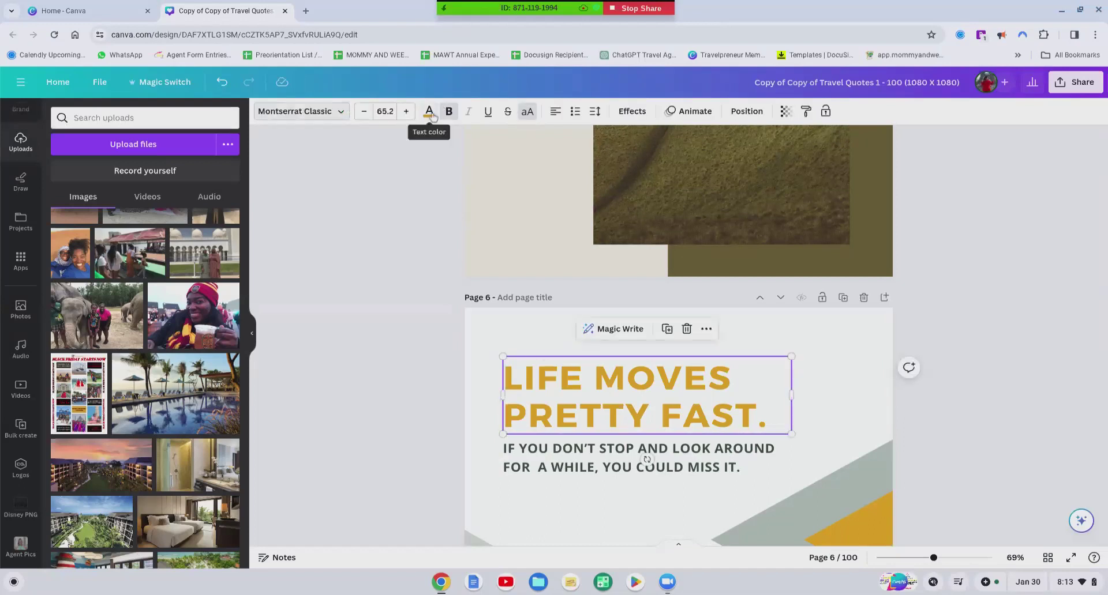
pyautogui.click(430, 113)
pyautogui.scroll(-10, 156, 289)
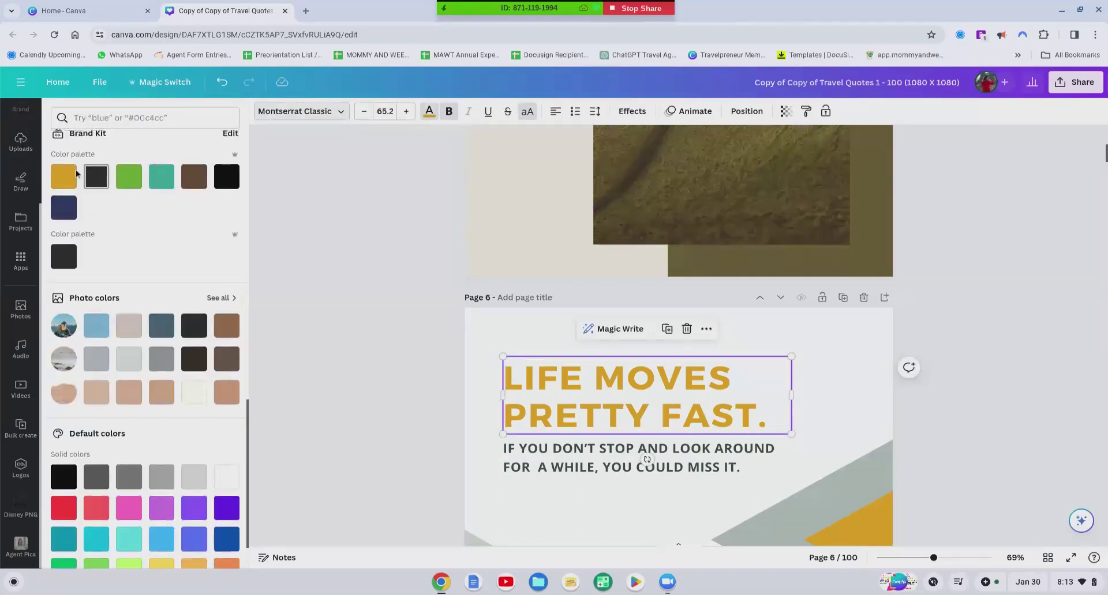
pyautogui.click(68, 180)
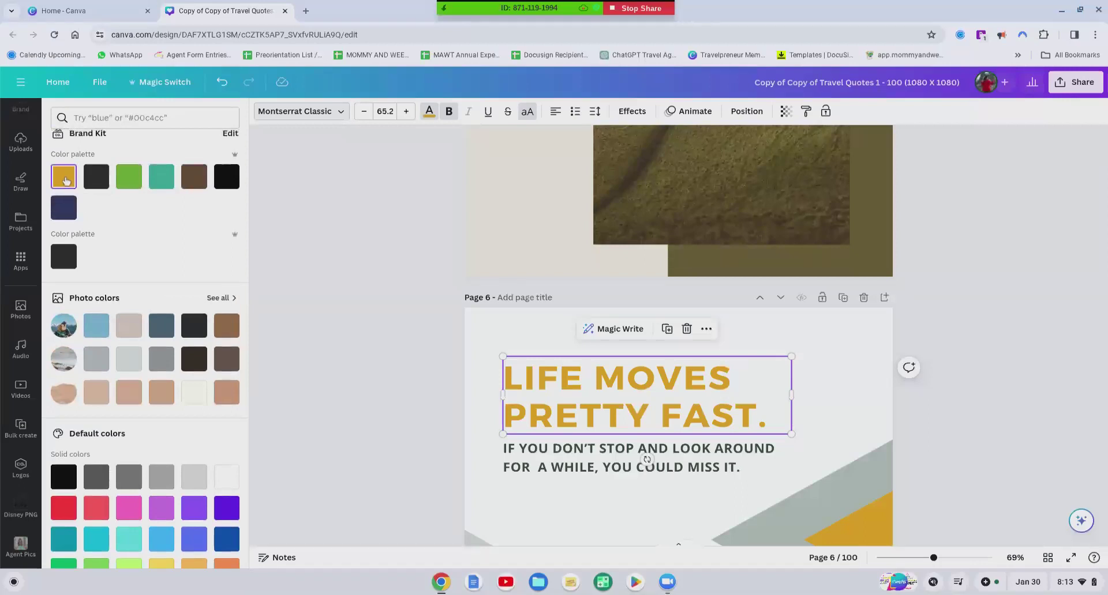
pyautogui.scroll(-5, 406, 377)
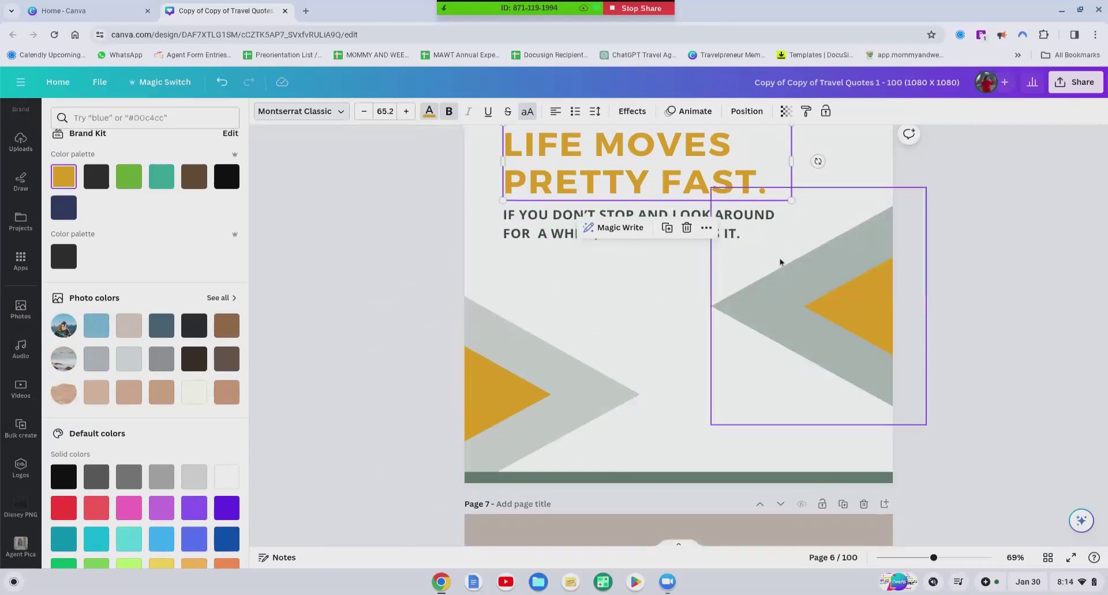
pyautogui.click(761, 229)
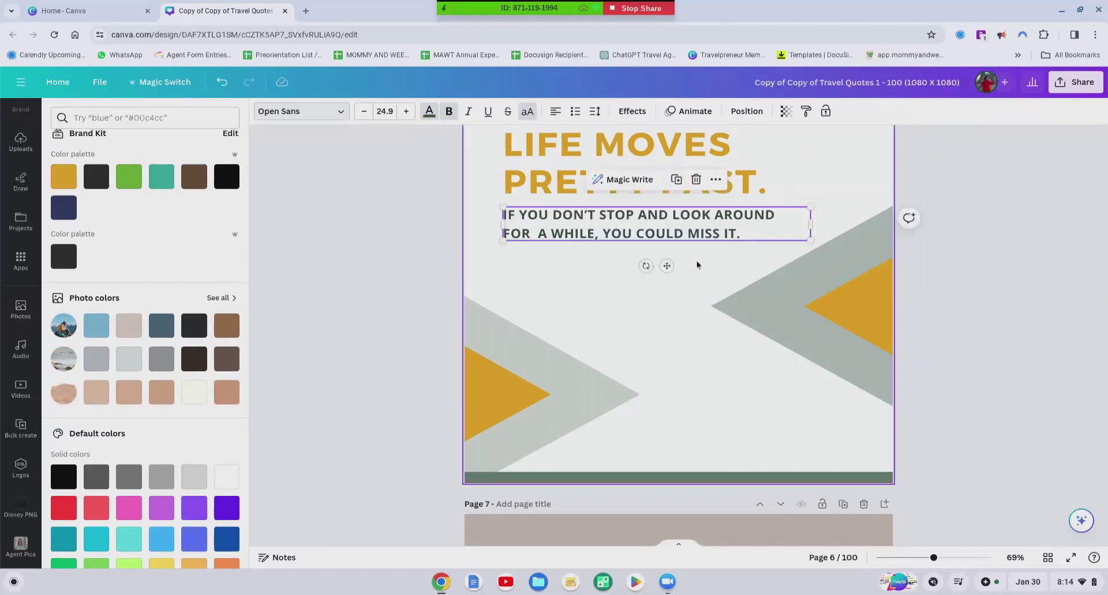
pyautogui.scroll(2, 690, 321)
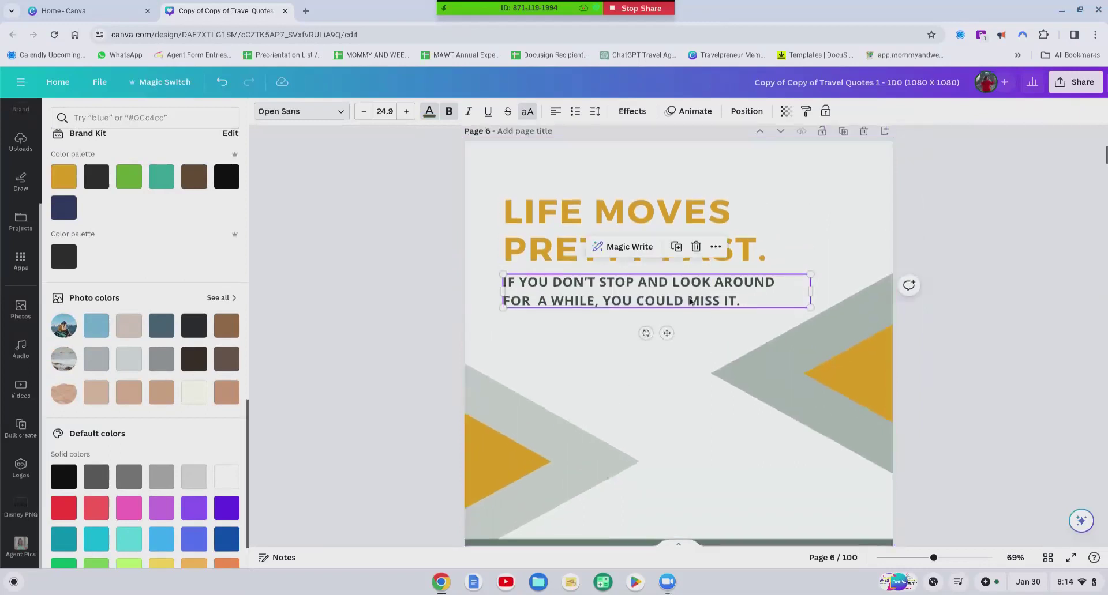
pyautogui.moveTo(662, 305); pyautogui.dragTo(663, 349)
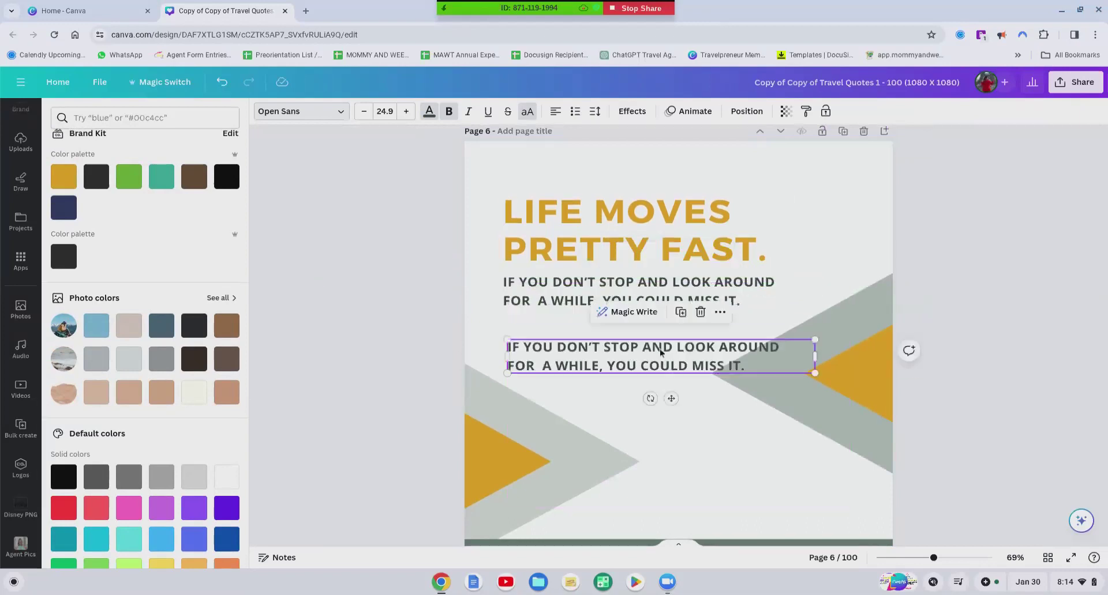
pyautogui.tripleClick(660, 349)
pyautogui.tripleClick(660, 349)
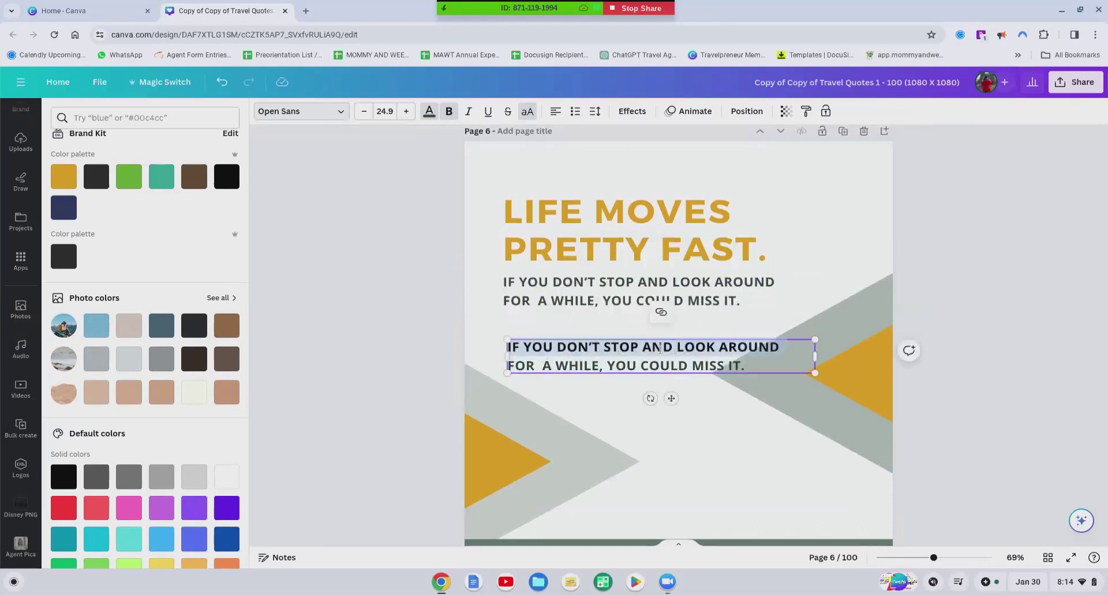
pyautogui.hotkey('ctrl', 'a')
pyautogui.write('WW')
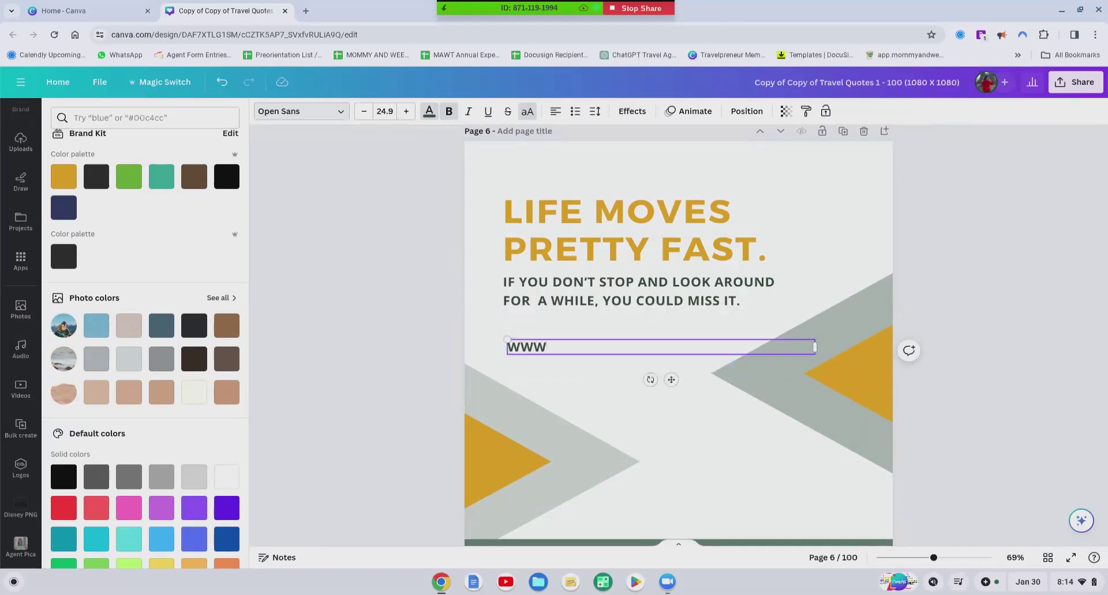
pyautogui.write('.TRAVEL.COM')
pyautogui.moveTo(670, 380); pyautogui.dragTo(784, 565)
pyautogui.moveTo(926, 528); pyautogui.dragTo(757, 536)
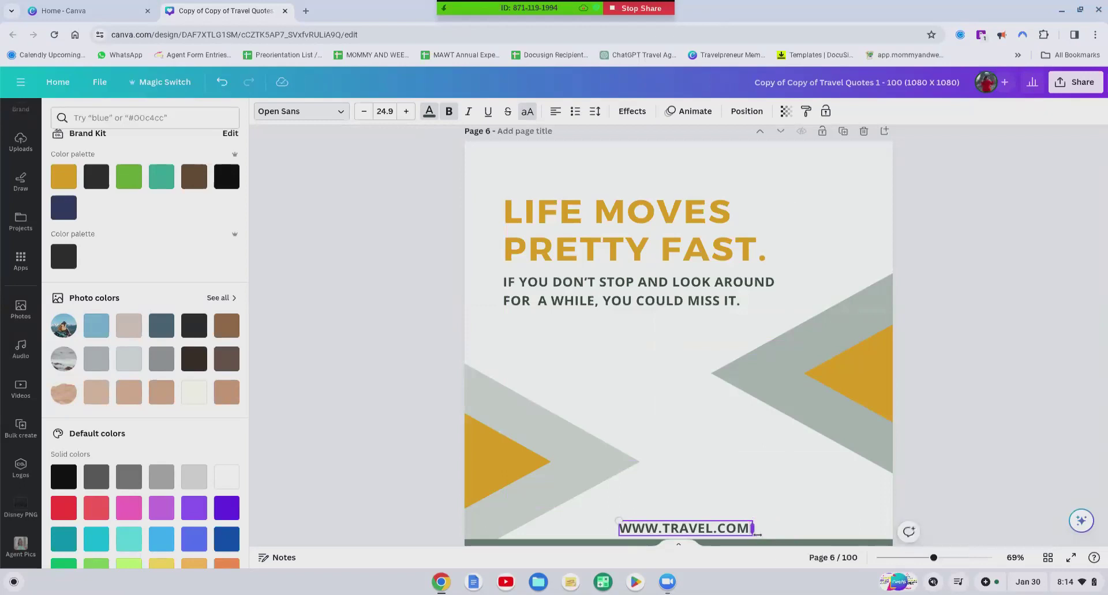
pyautogui.click(812, 519)
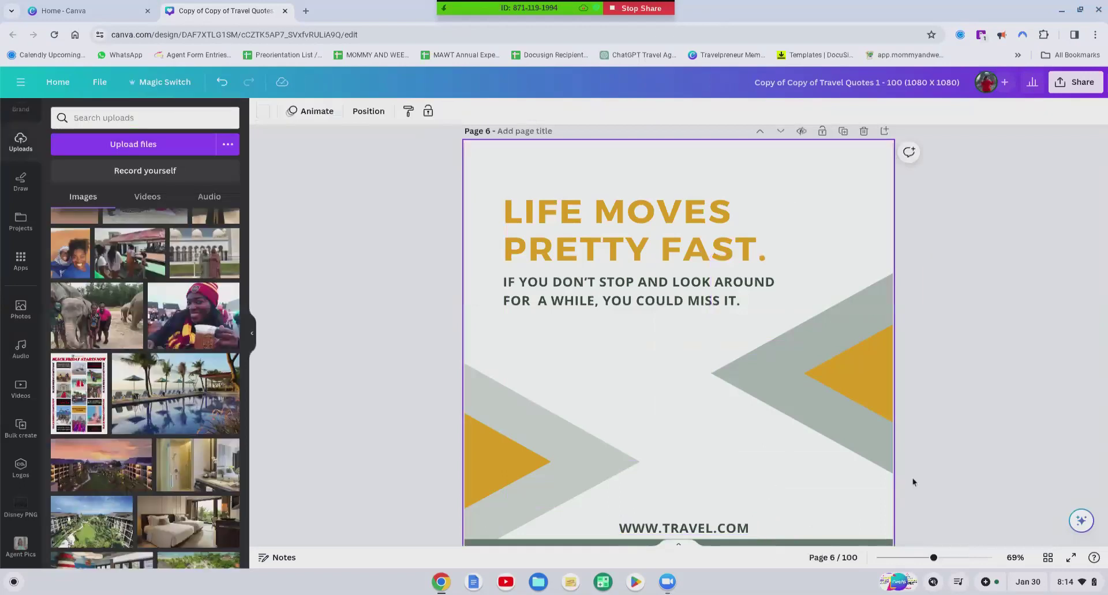
pyautogui.click(704, 532)
pyautogui.moveTo(702, 527)
pyautogui.mouseDown()
pyautogui.moveTo(721, 524)
pyautogui.moveTo(696, 524)
pyautogui.moveTo(691, 500)
pyautogui.moveTo(694, 352)
pyautogui.moveTo(699, 525)
pyautogui.mouseUp()
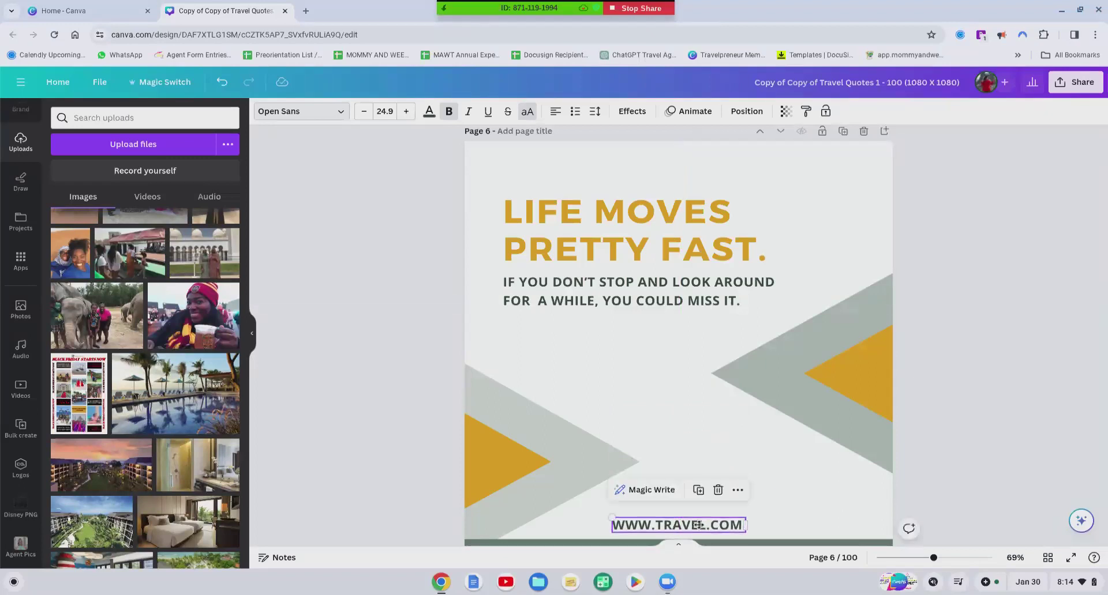
pyautogui.click(431, 115)
pyautogui.scroll(-5, 147, 270)
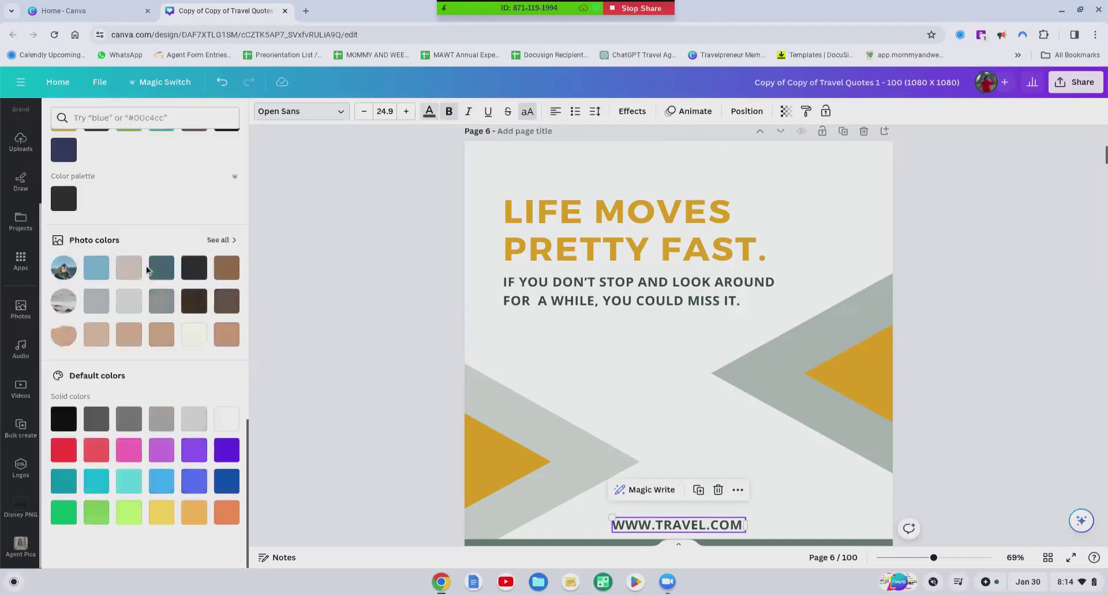
pyautogui.scroll(2, 164, 322)
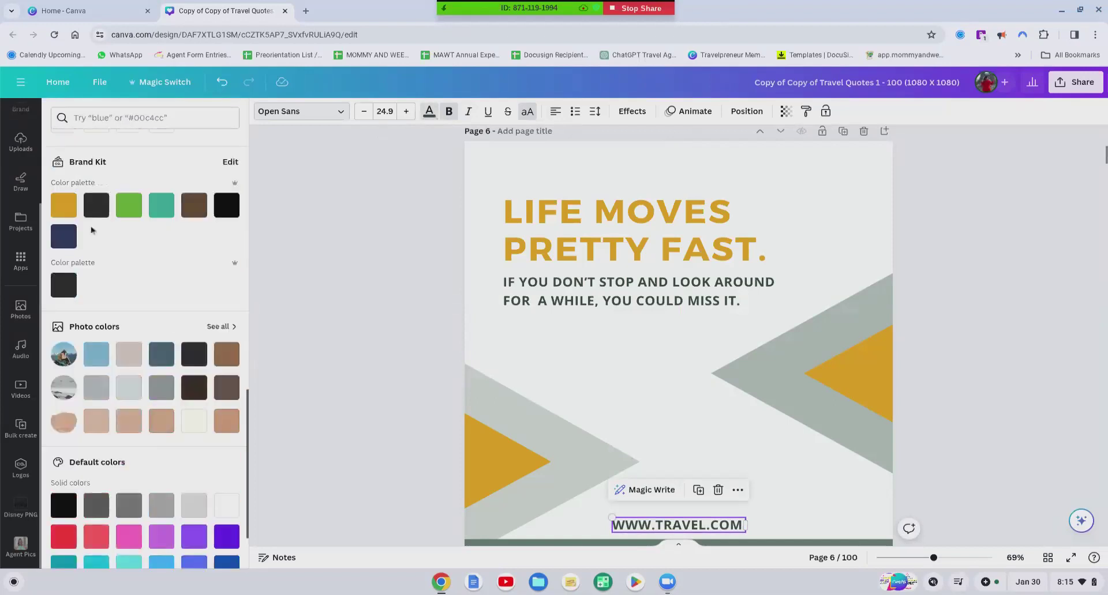
pyautogui.click(60, 207)
pyautogui.click(399, 295)
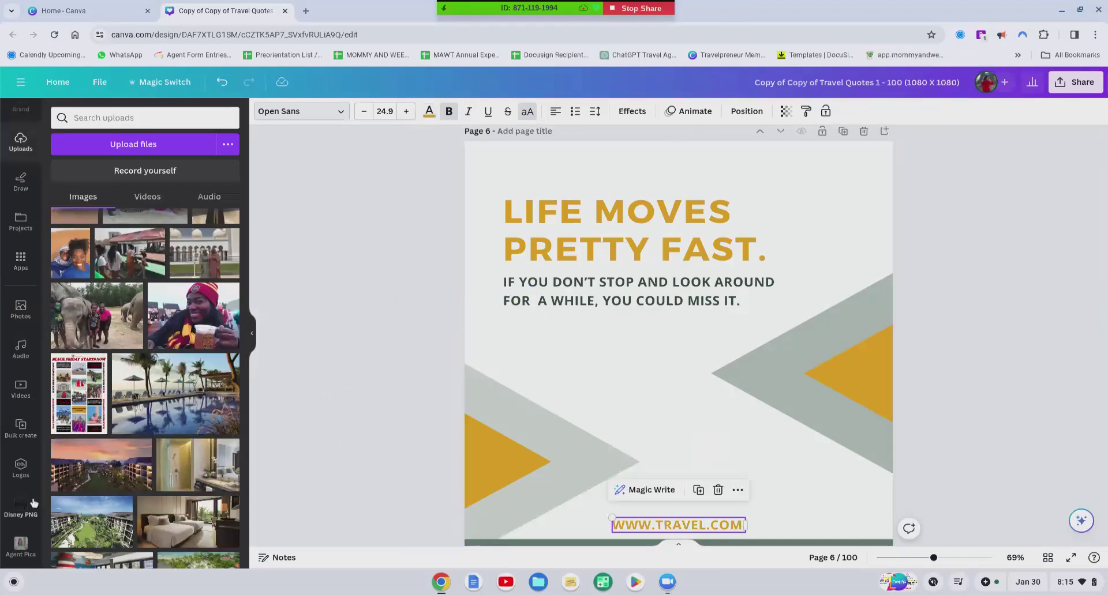
# Add the horizontal block-letter "MOMMY AND WEE TRAVELS LLC" brand logo to page 6 and place it above the heading.
pyautogui.click(20, 469)
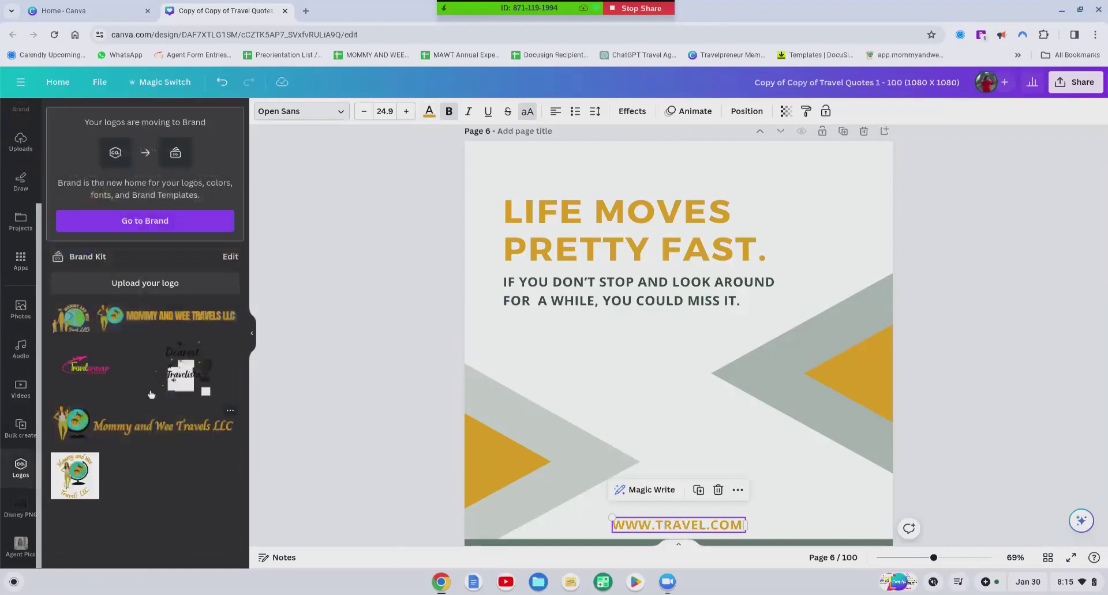
pyautogui.click(184, 324)
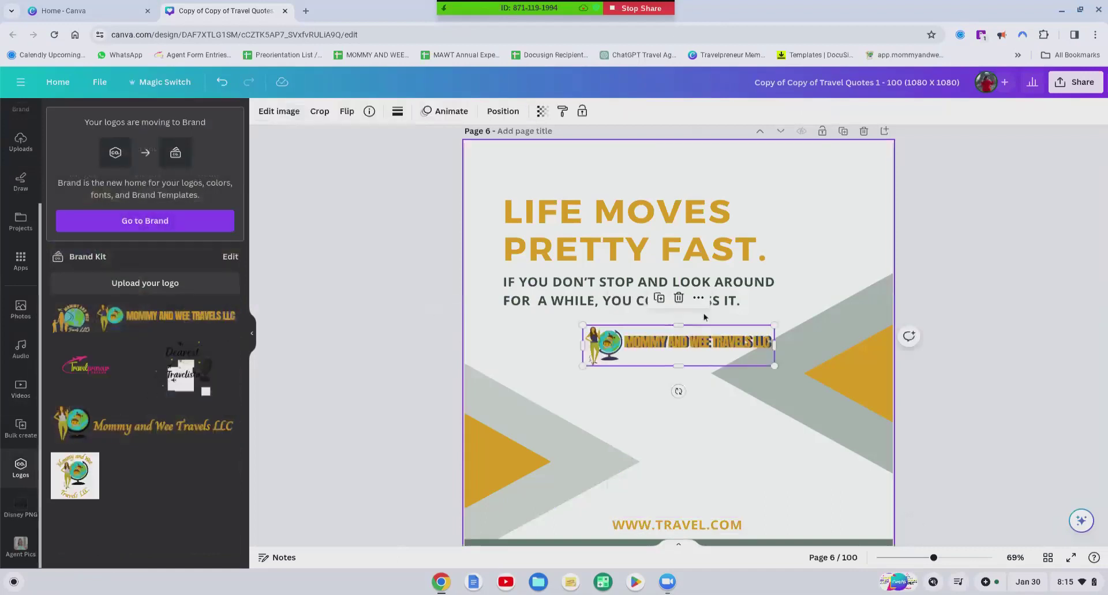
pyautogui.moveTo(712, 350); pyautogui.dragTo(709, 167)
pyautogui.click(1088, 231)
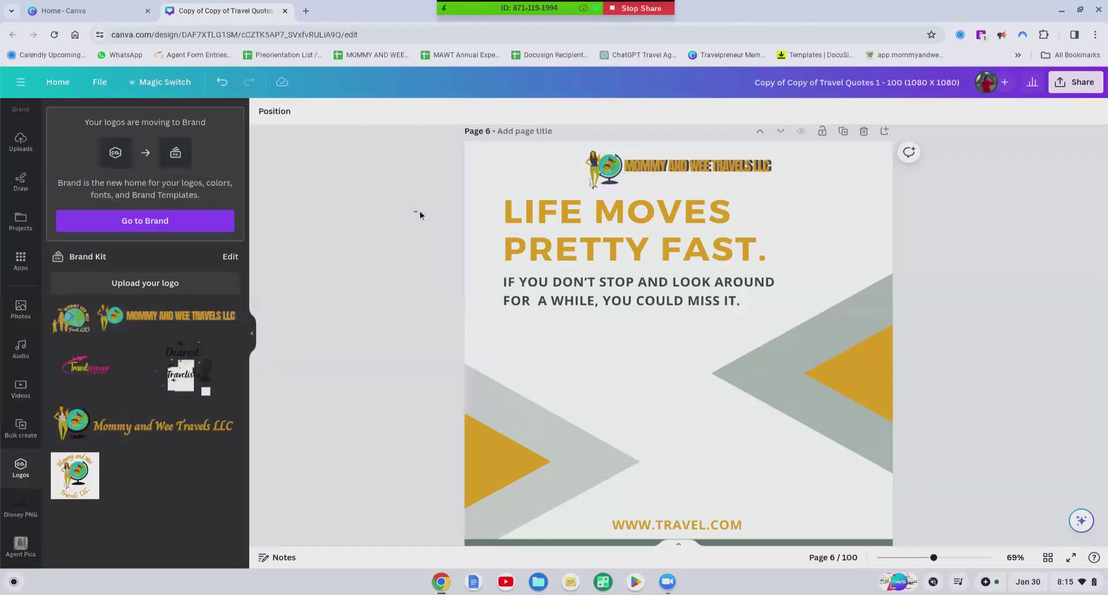
# Shift page 6's heading and subtext down together to clear the logo, and duplicate both slightly below the originals.
pyautogui.moveTo(446, 214); pyautogui.dragTo(506, 282)
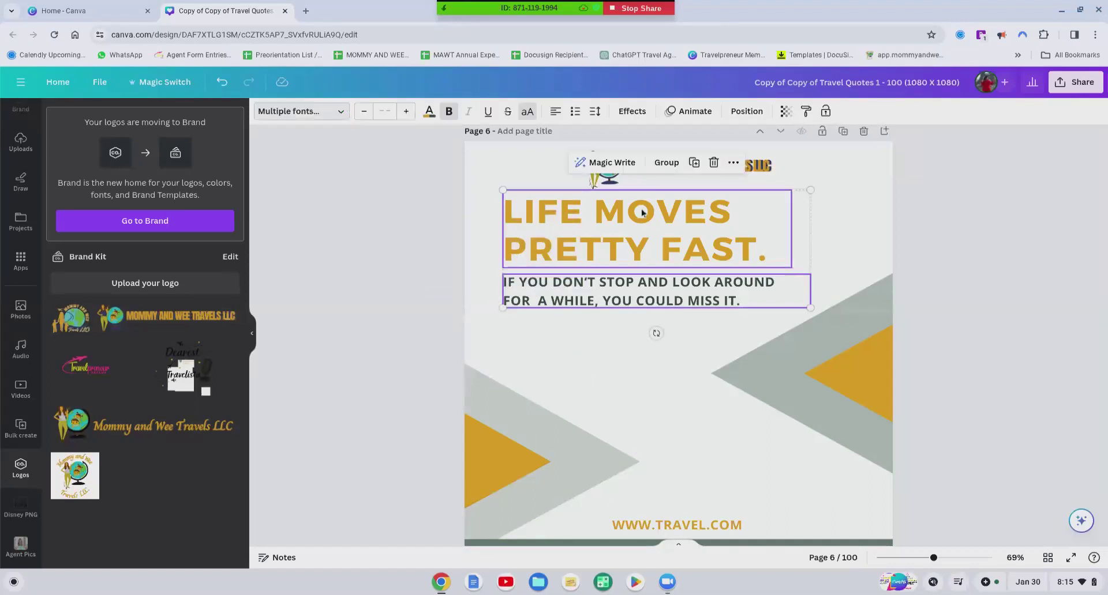
pyautogui.moveTo(644, 214); pyautogui.dragTo(640, 232)
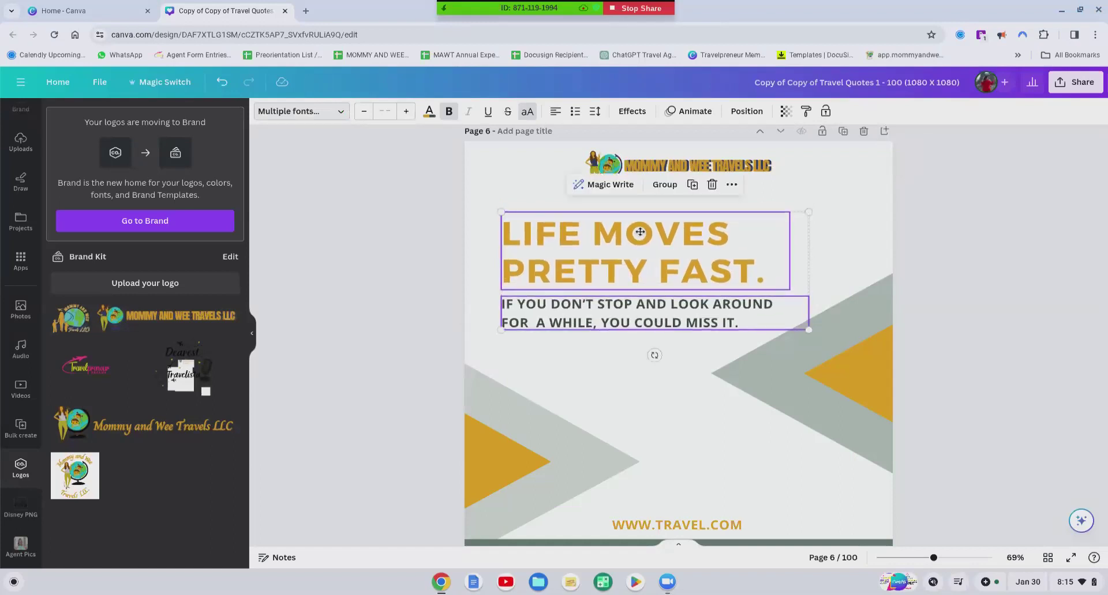
pyautogui.click(692, 185)
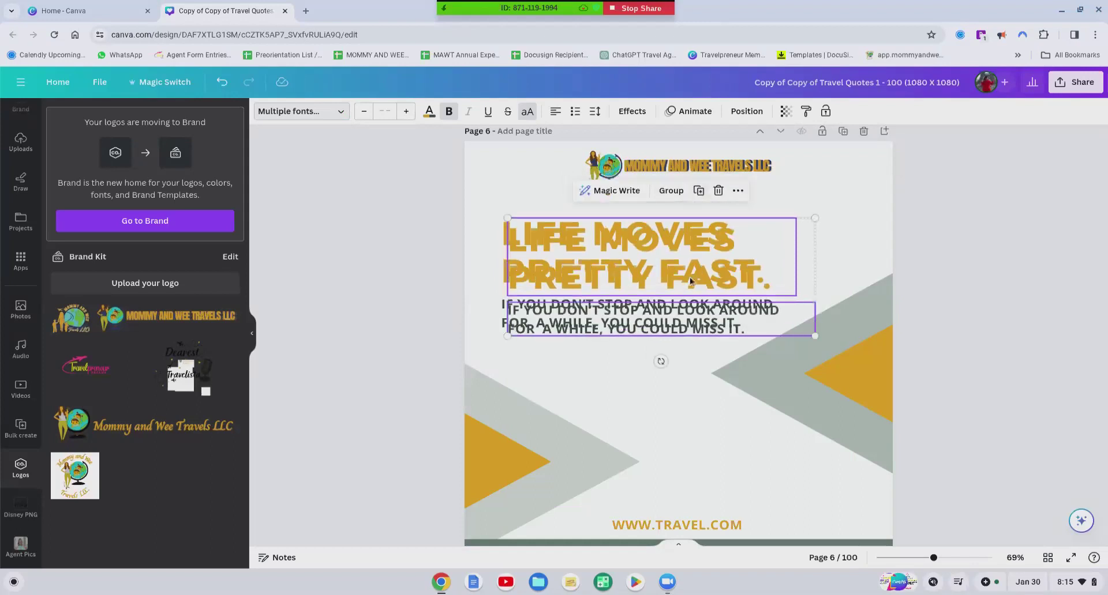
pyautogui.moveTo(691, 279); pyautogui.dragTo(691, 292)
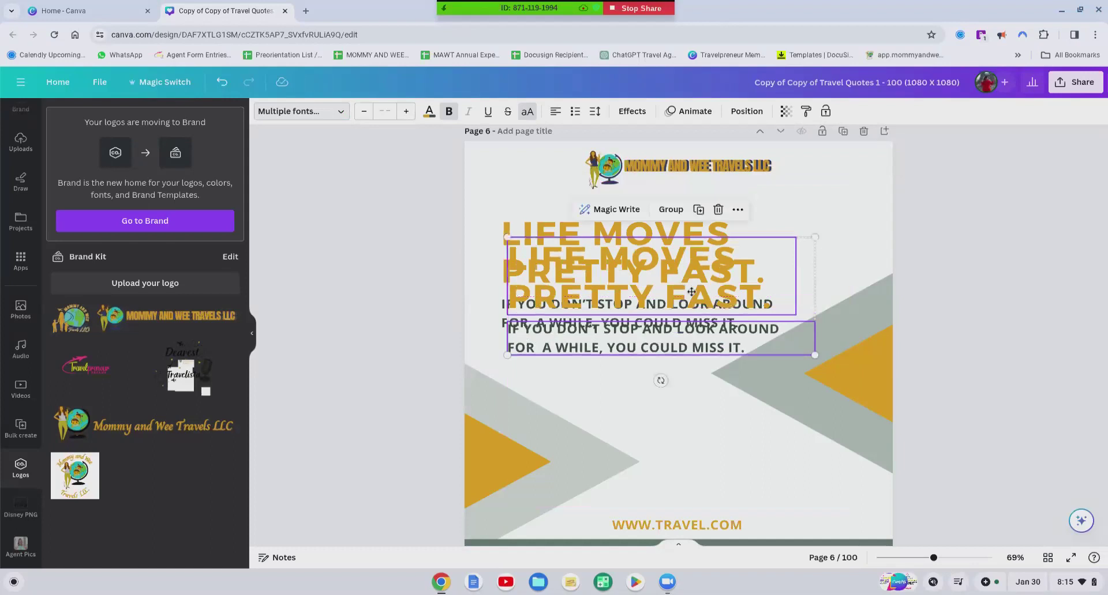
# Recolor the original "LIFE MOVES PRETTY FAST." heading behind the gold copy with the black document color.
pyautogui.click(678, 238)
pyautogui.doubleClick(673, 232)
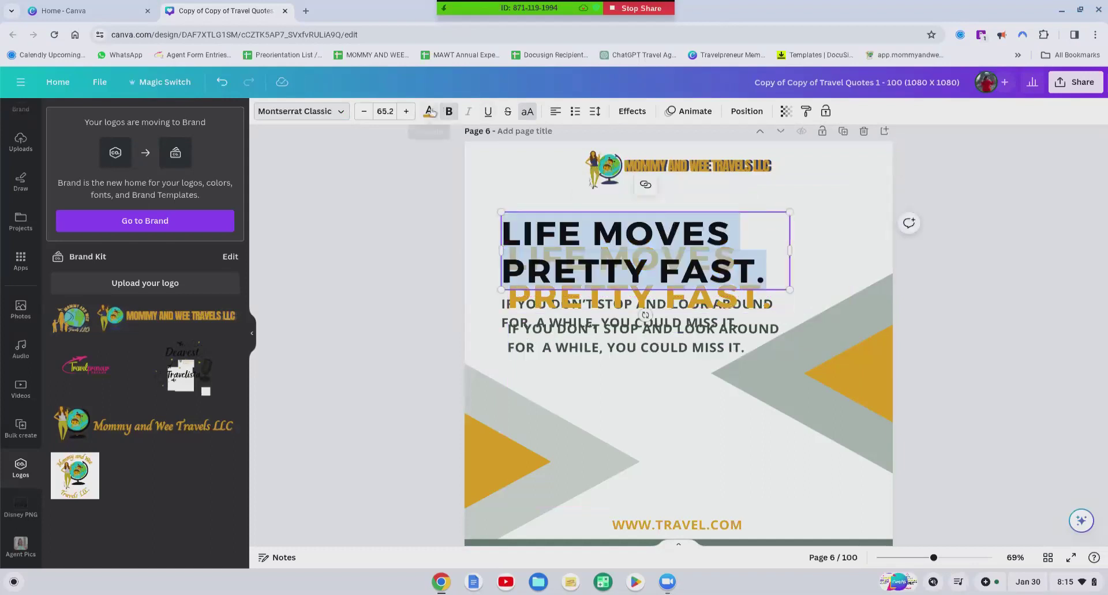
pyautogui.click(428, 110)
pyautogui.click(95, 176)
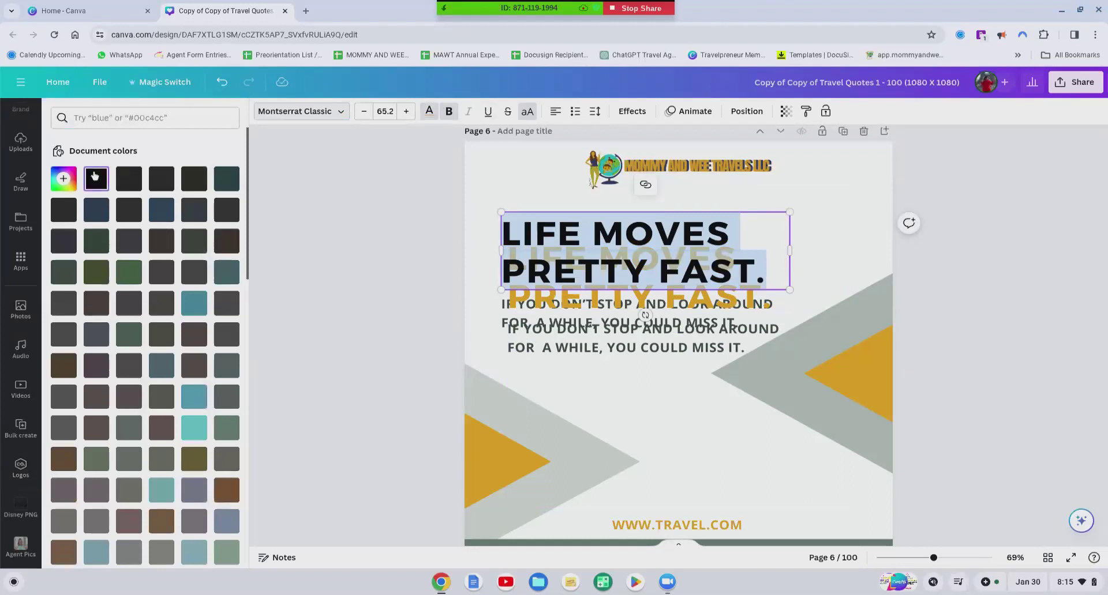
pyautogui.click(393, 299)
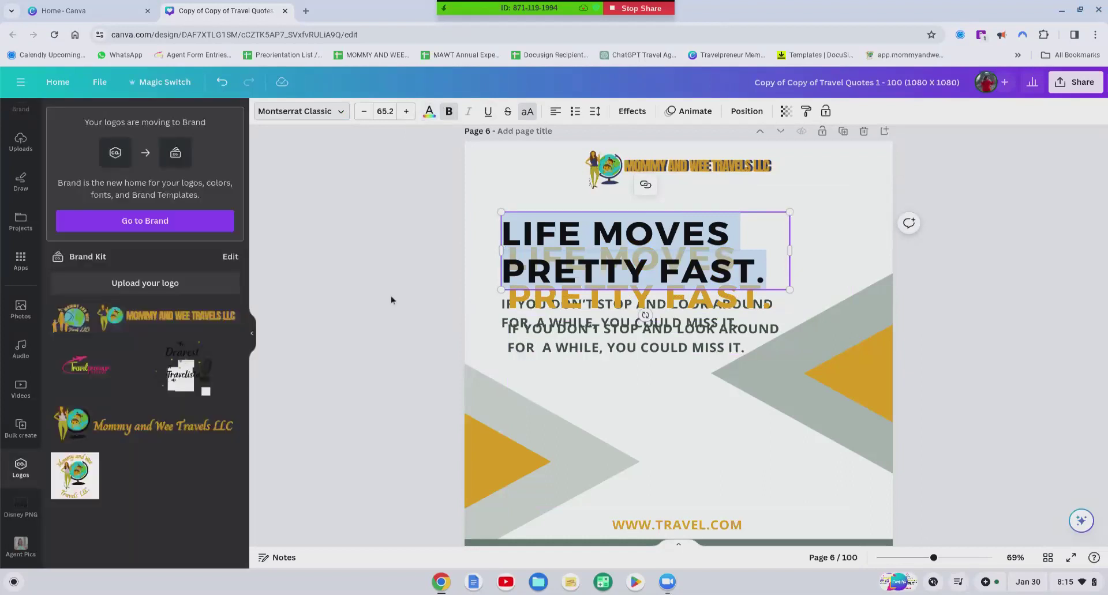
pyautogui.click(392, 300)
# Overlay the gold heading copy slightly below the black heading for a shadow effect, and align the duplicate subtext over its original.
pyautogui.click(670, 293)
pyautogui.moveTo(670, 293); pyautogui.dragTo(662, 267)
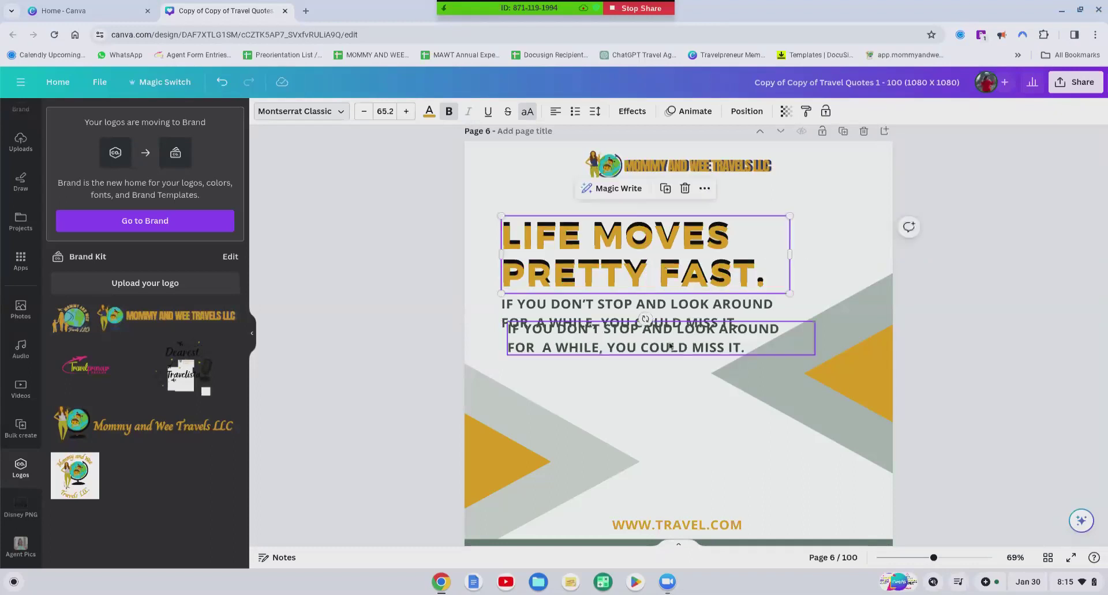
pyautogui.moveTo(669, 345); pyautogui.dragTo(663, 320)
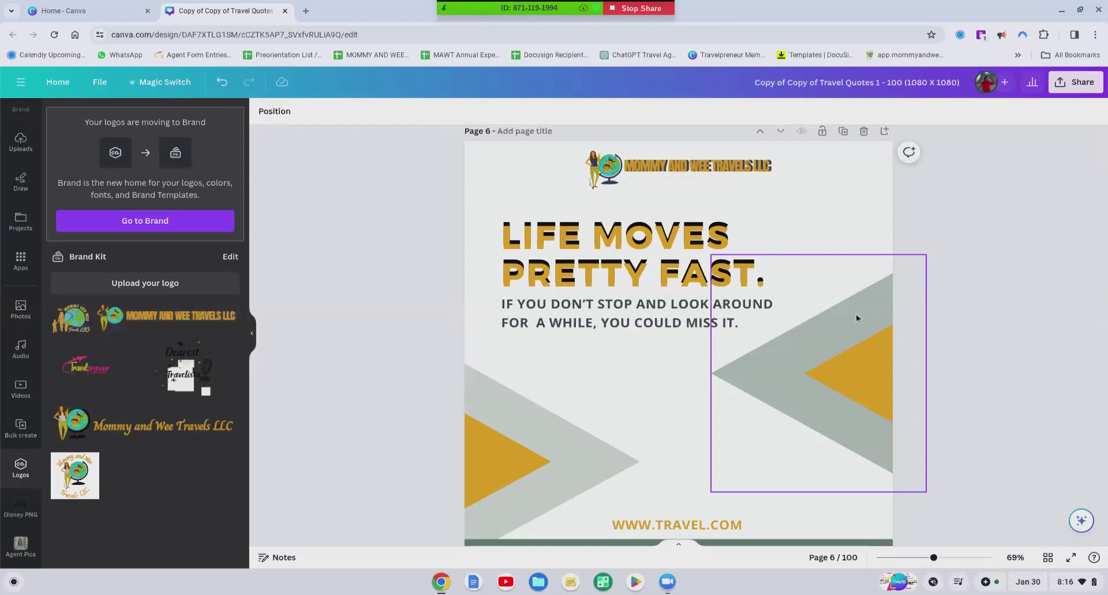
pyautogui.scroll(-2, 857, 318)
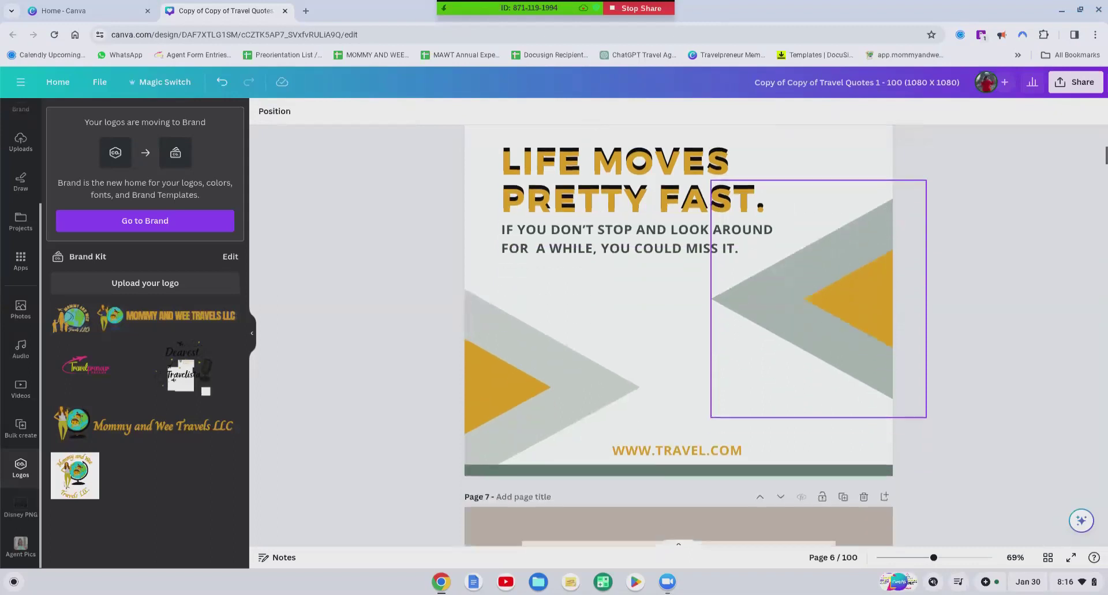
pyautogui.scroll(2, 856, 318)
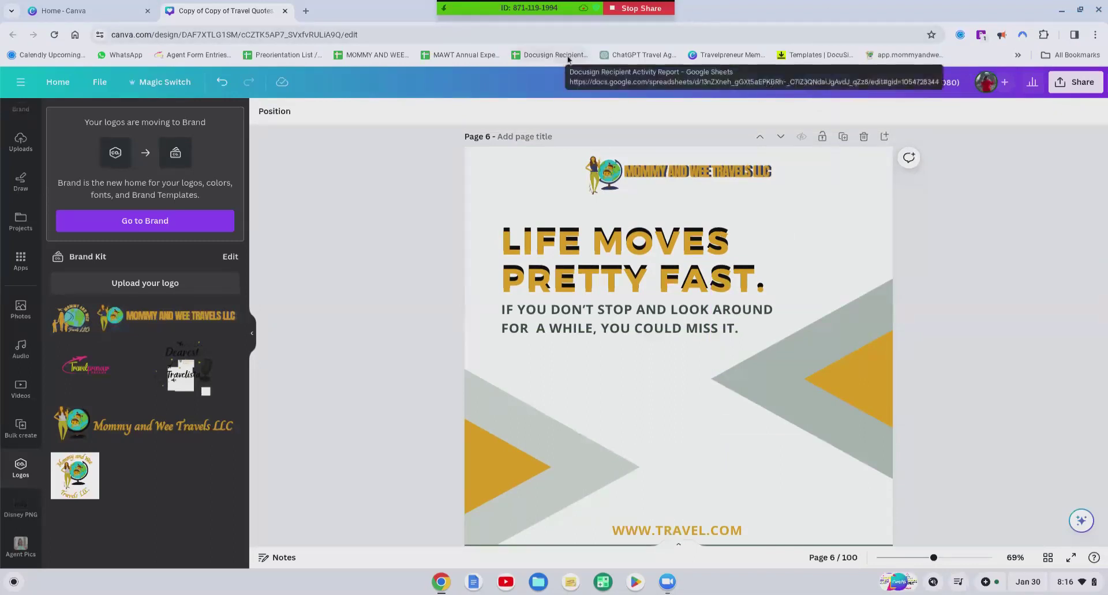
pyautogui.moveTo(515, 9)
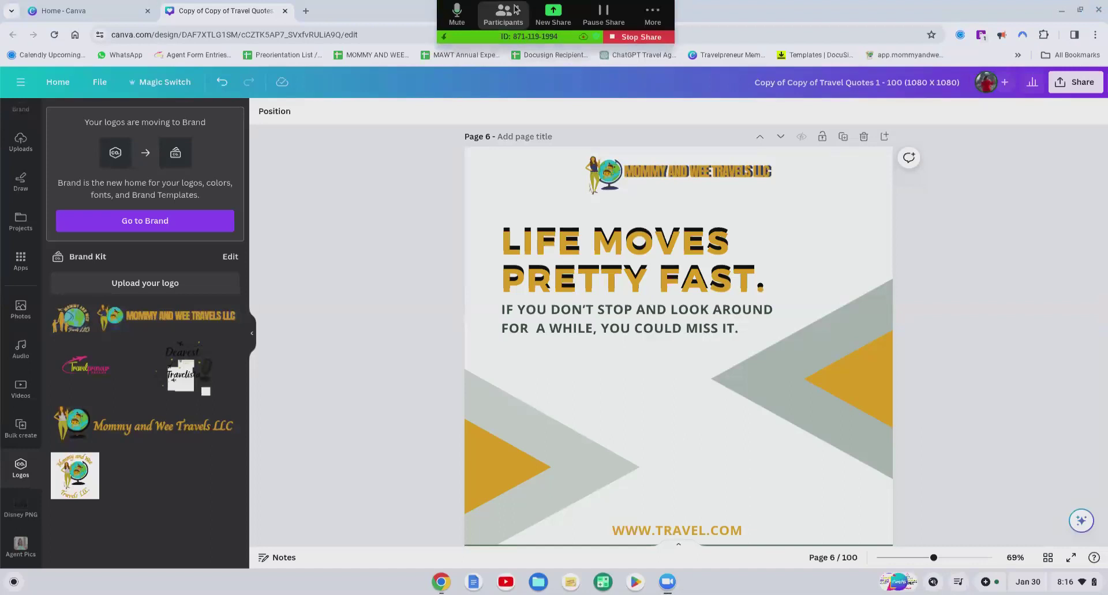
pyautogui.click(657, 17)
pyautogui.click(699, 95)
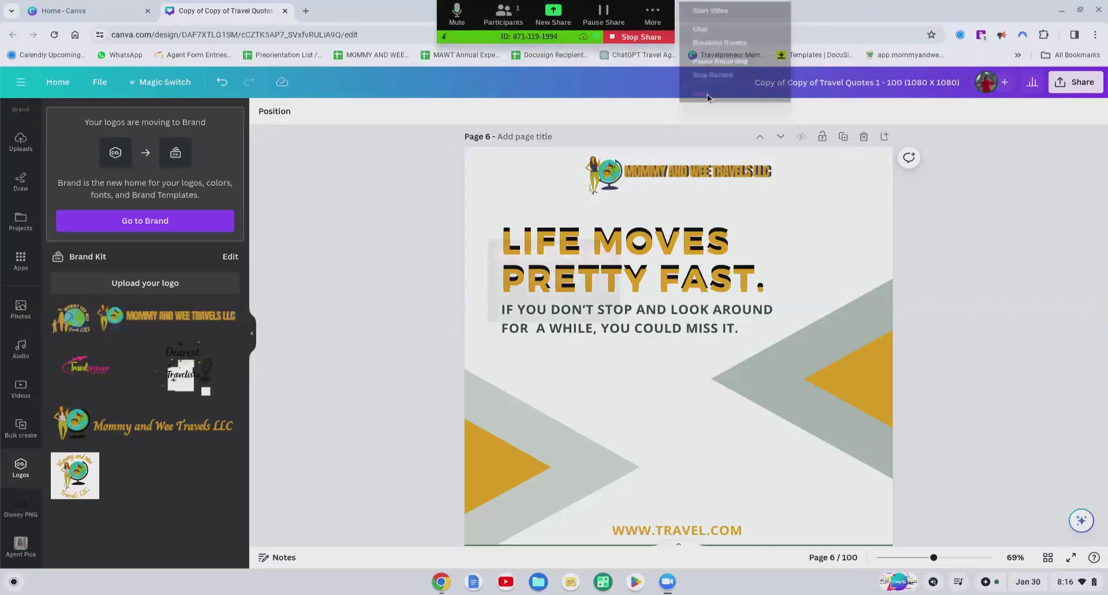